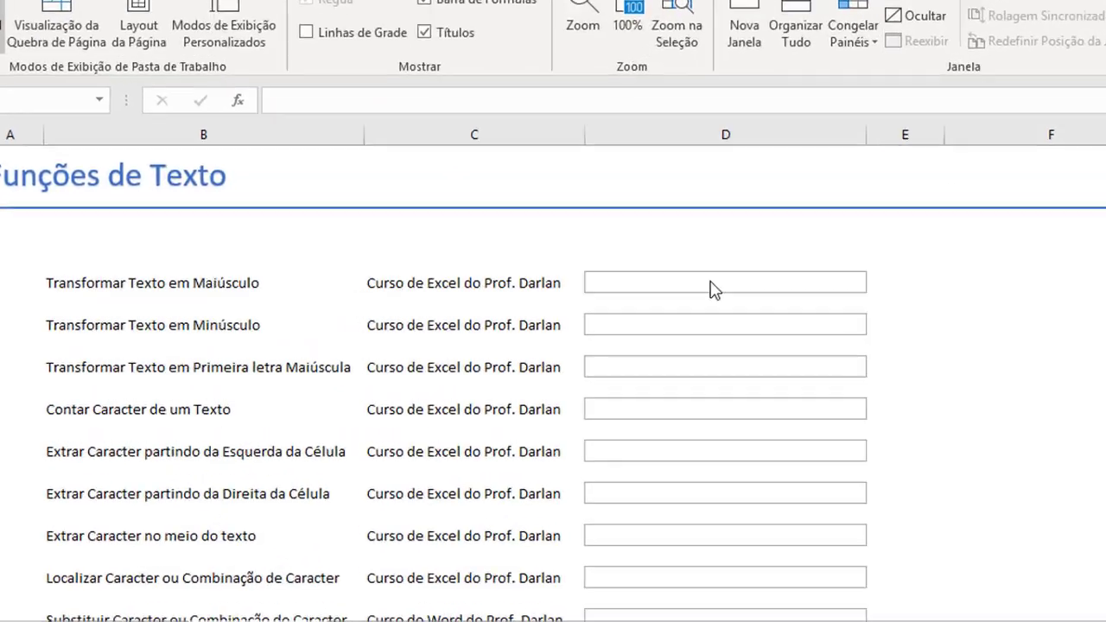
Enter =MAIÚSCULA(C7) in D7 so it shows CURSO DE EXCEL DO PROF. DARLAN.
click(587, 293)
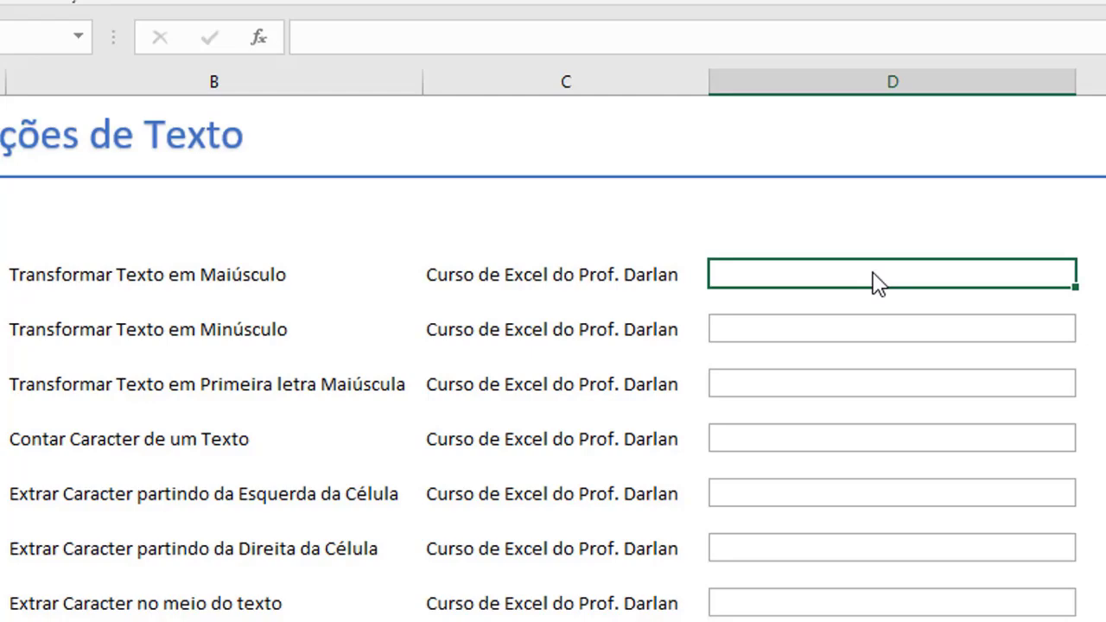
double_click(804, 280)
text(=)
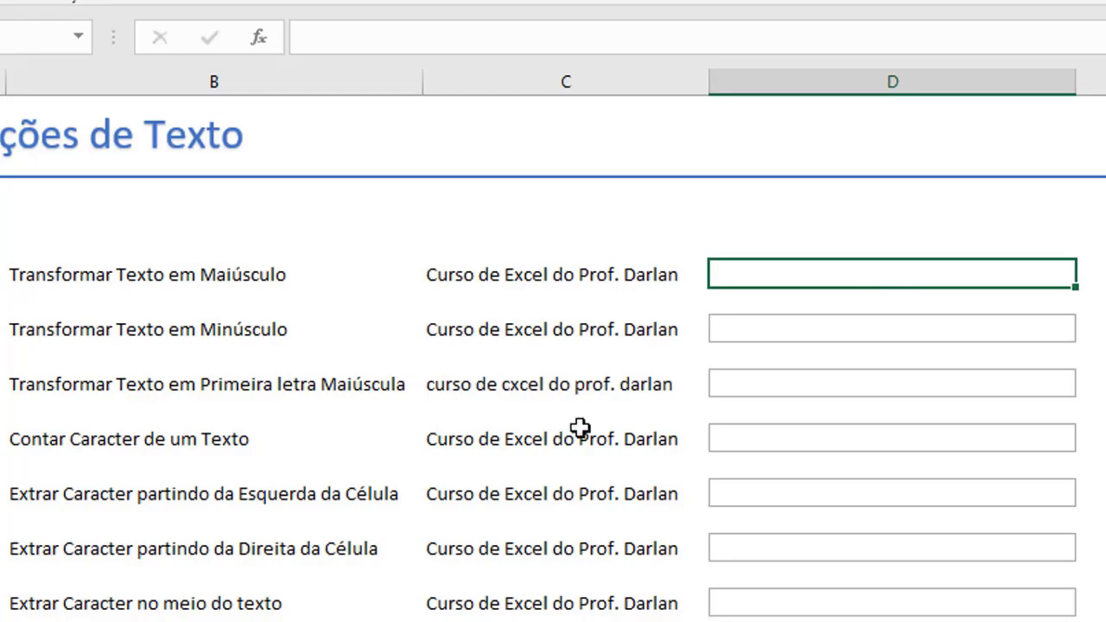
text(=m)
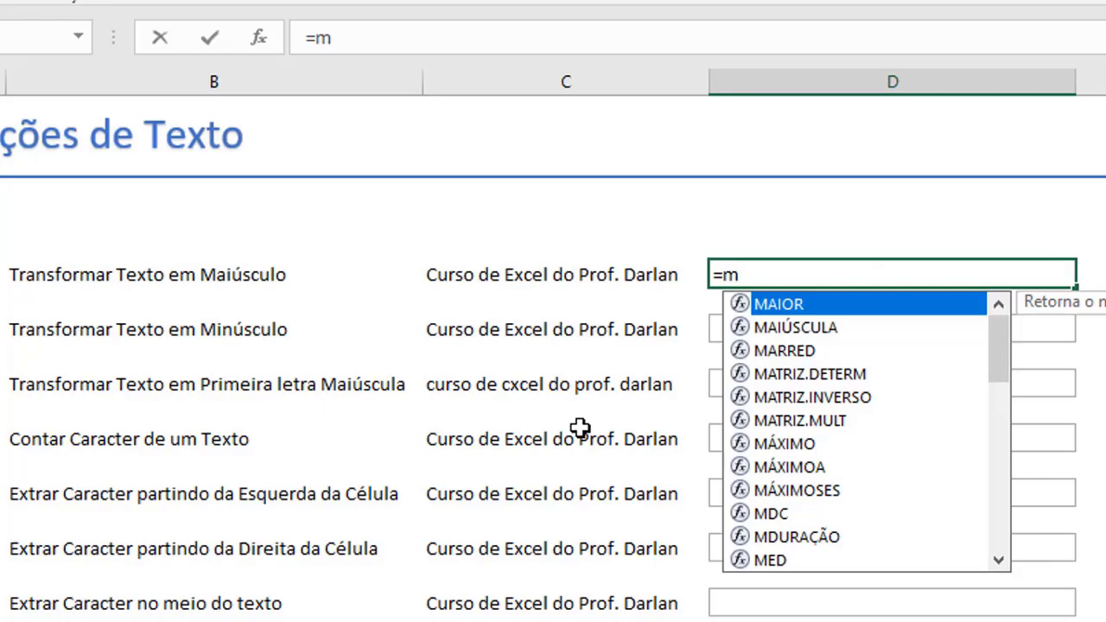
key(Down)
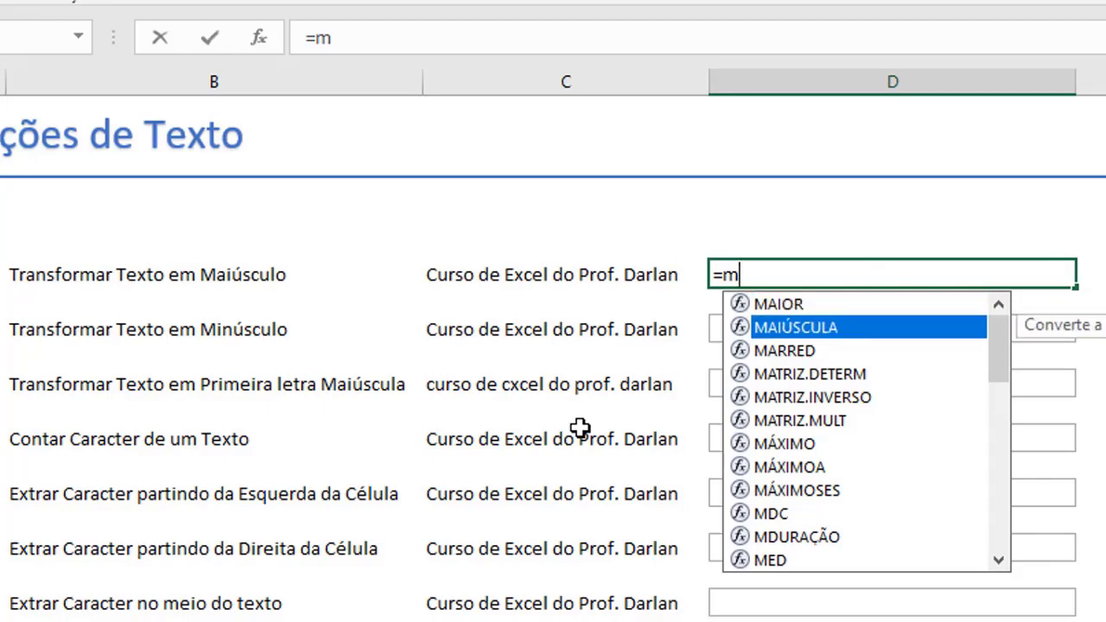
key(Tab)
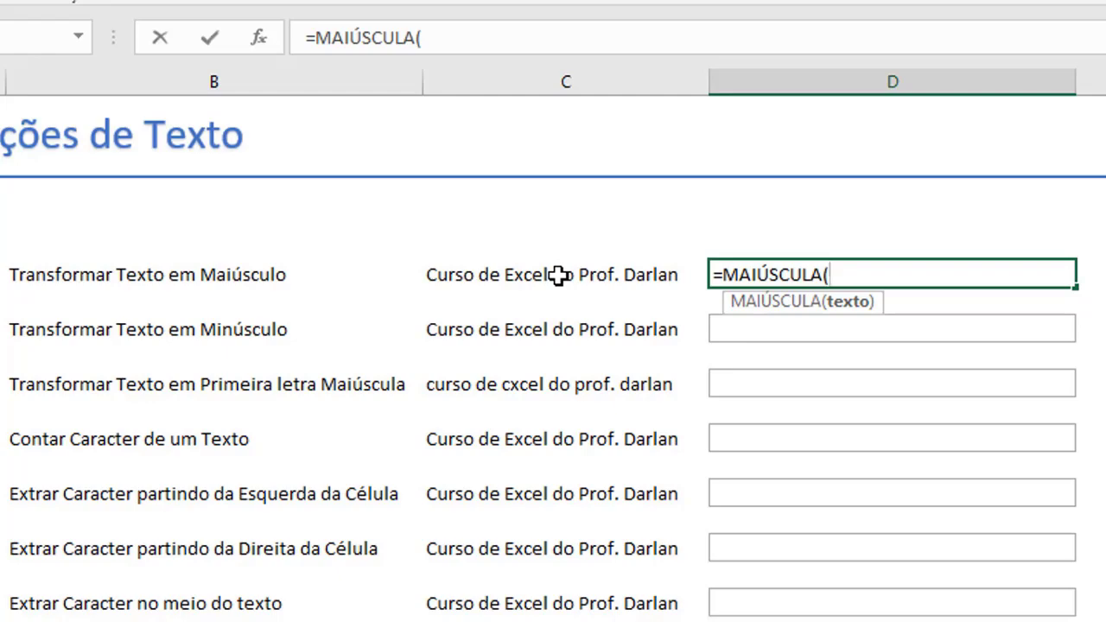
click(560, 274)
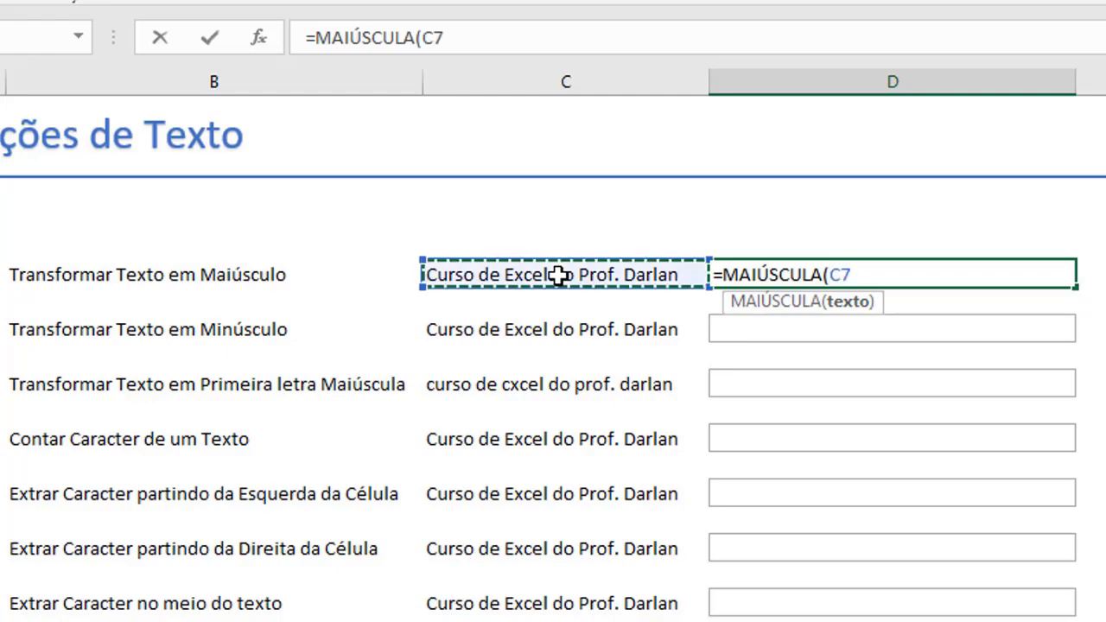
text())
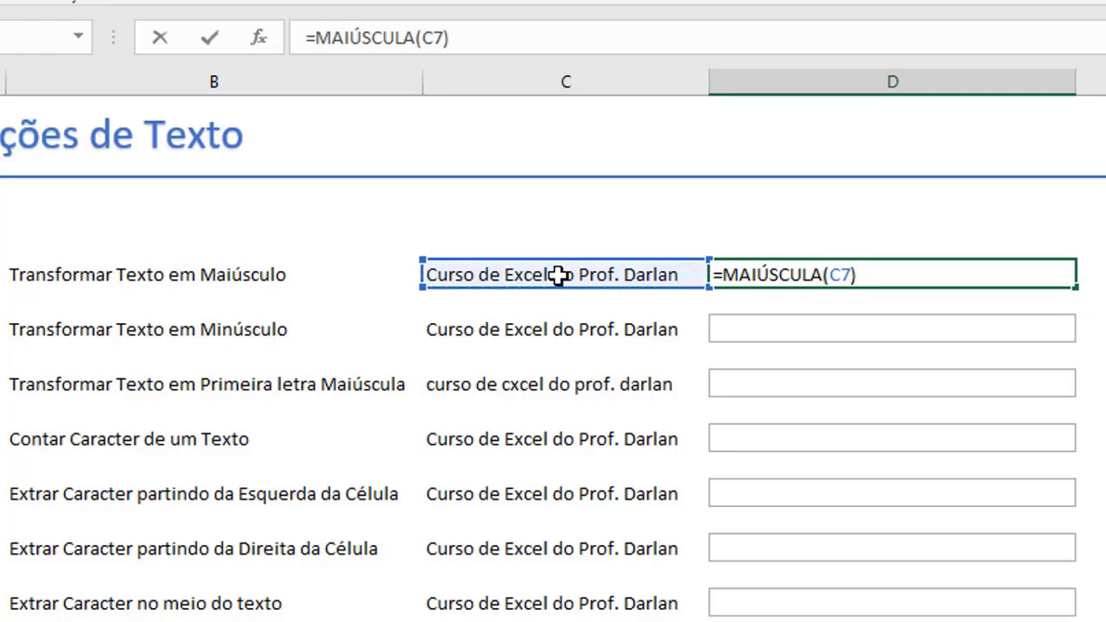
key(Return)
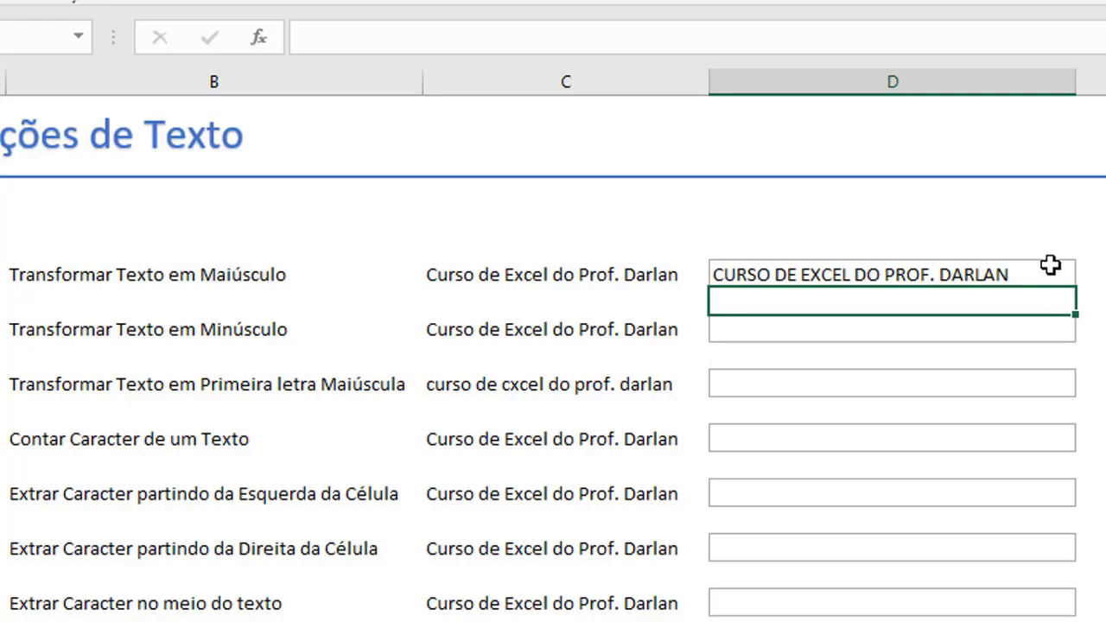
double_click(920, 274)
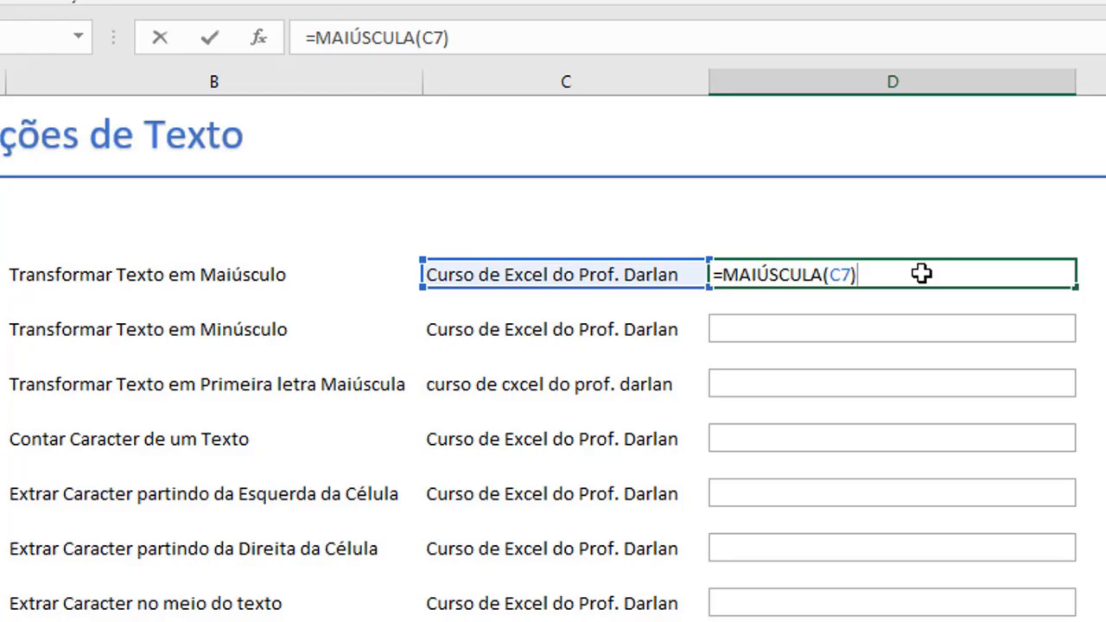
key(Left)
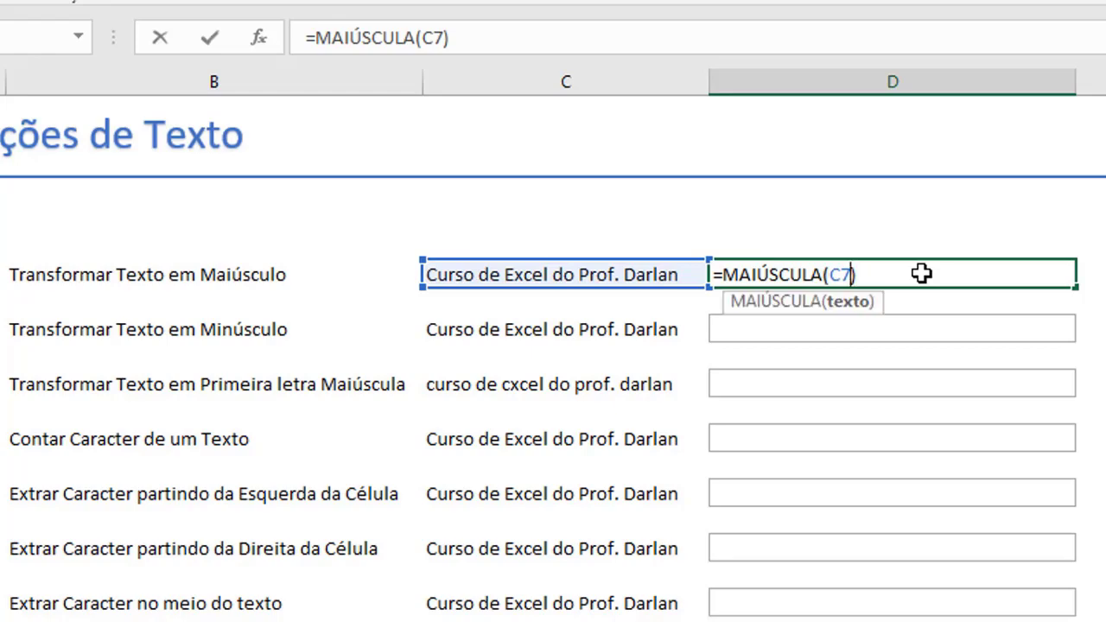
key(shift+Left)
key(shift+Left)
text(procv)
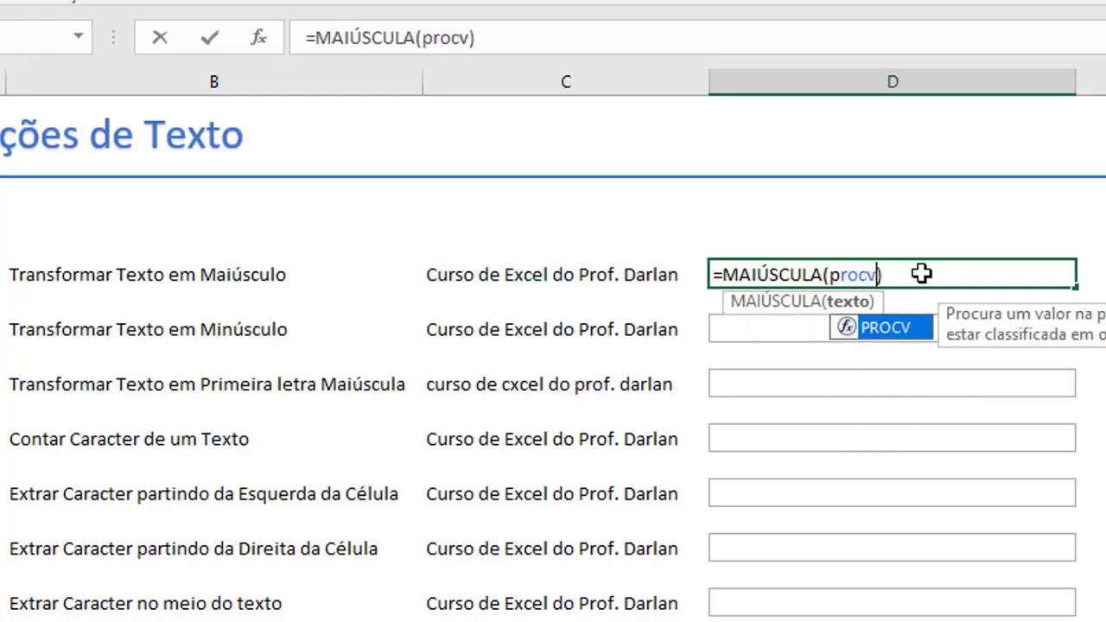
text(())
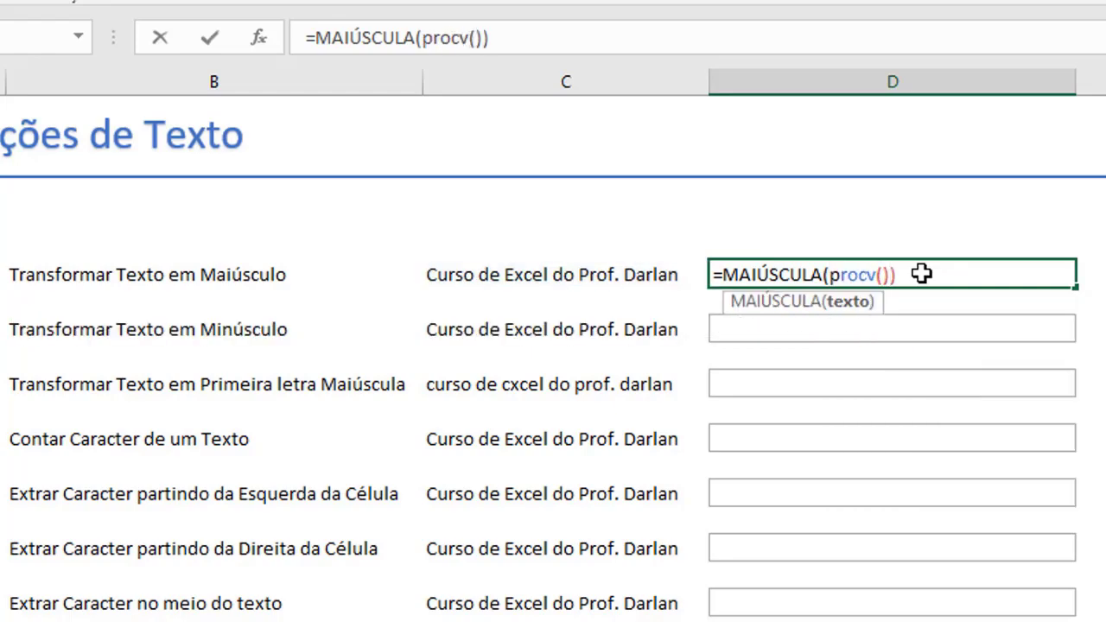
key(Left)
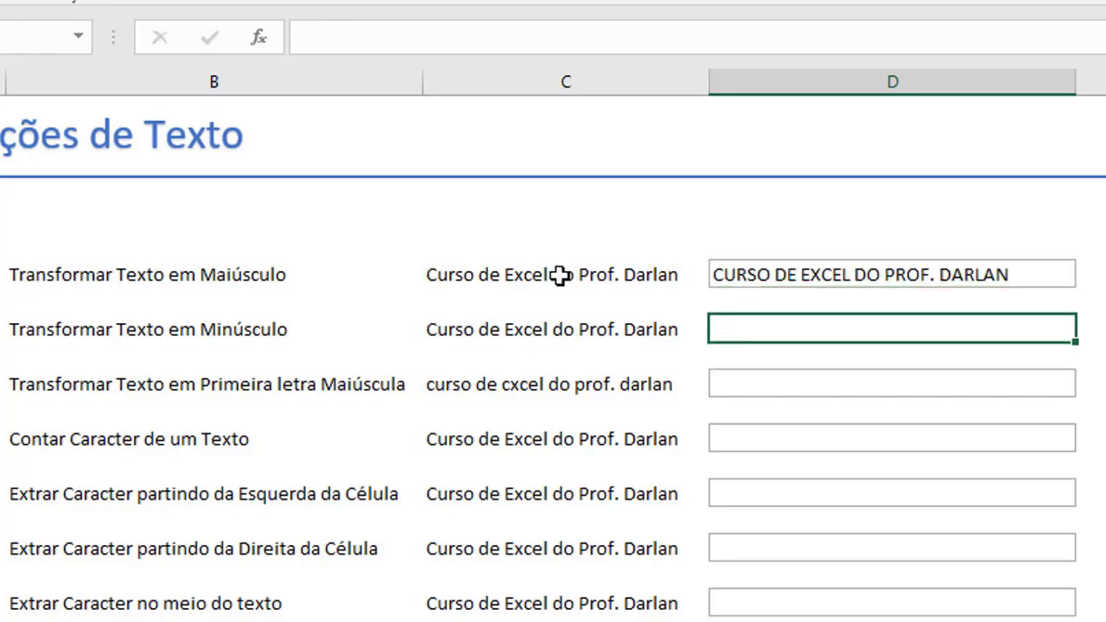
Enter a MINÚSCULA formula on C9 in D9, giving 'transformar texto em minúsculo'.
text(=)
key(Left)
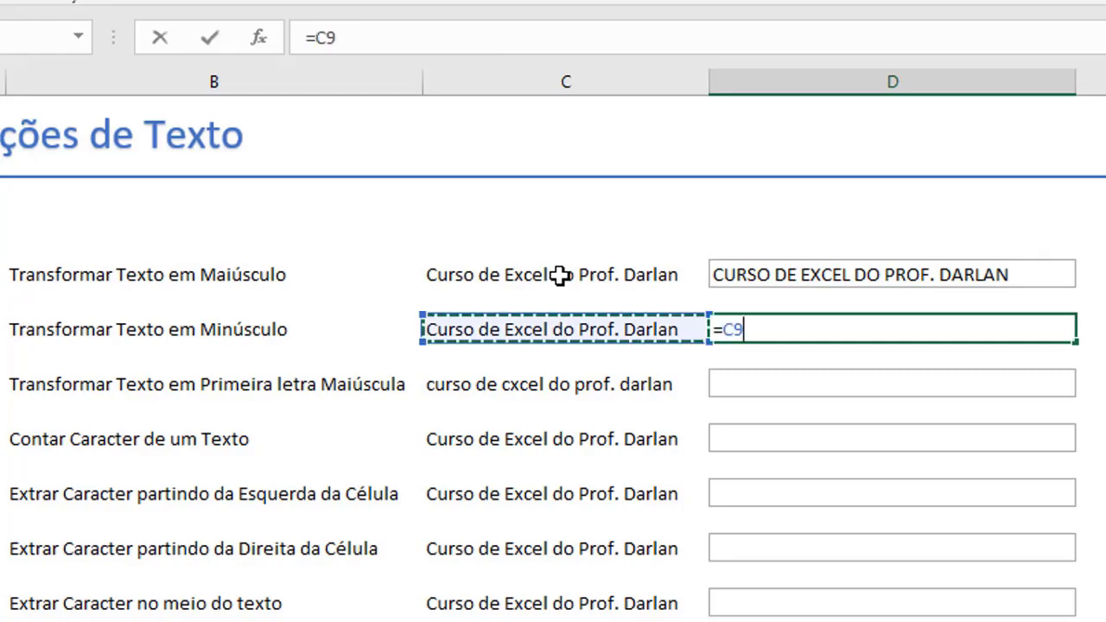
key(BackSpace)
key(BackSpace)
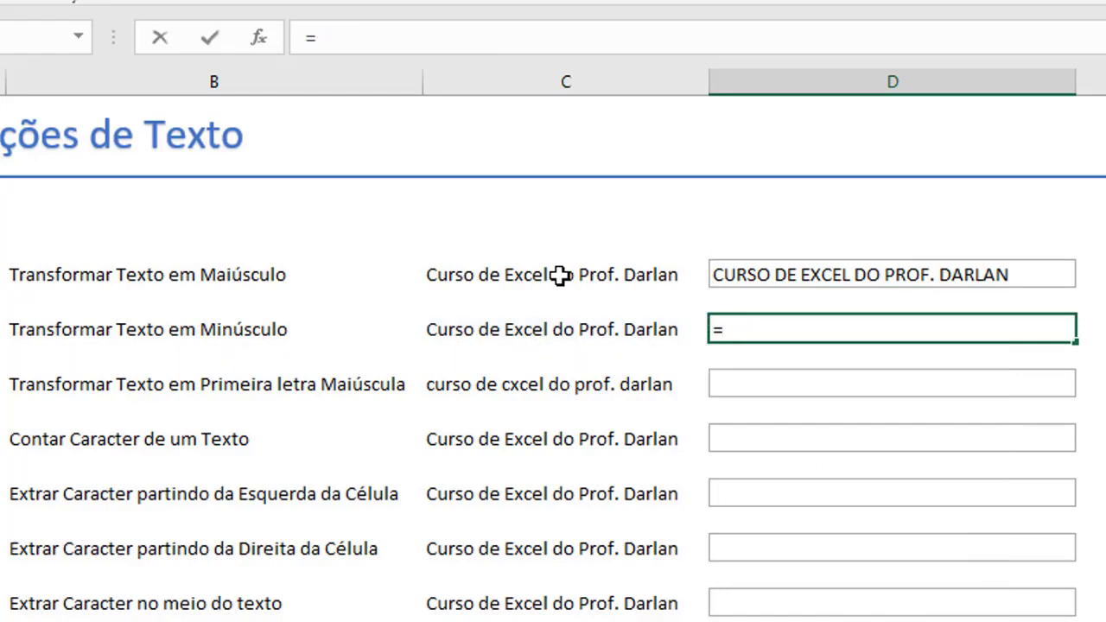
text(m)
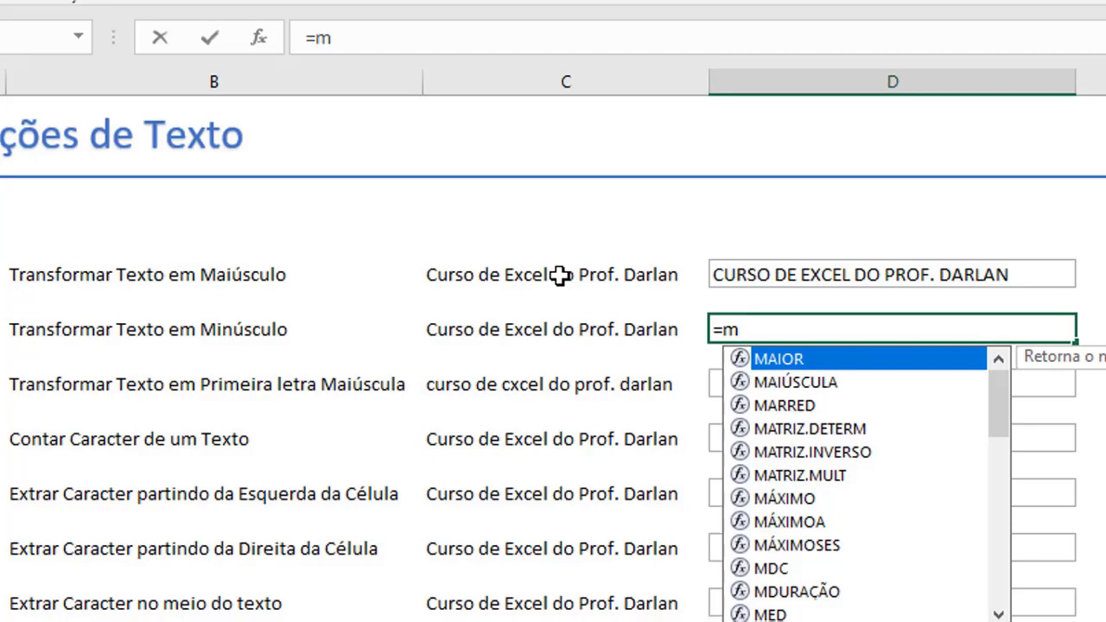
text(in)
key(Tab)
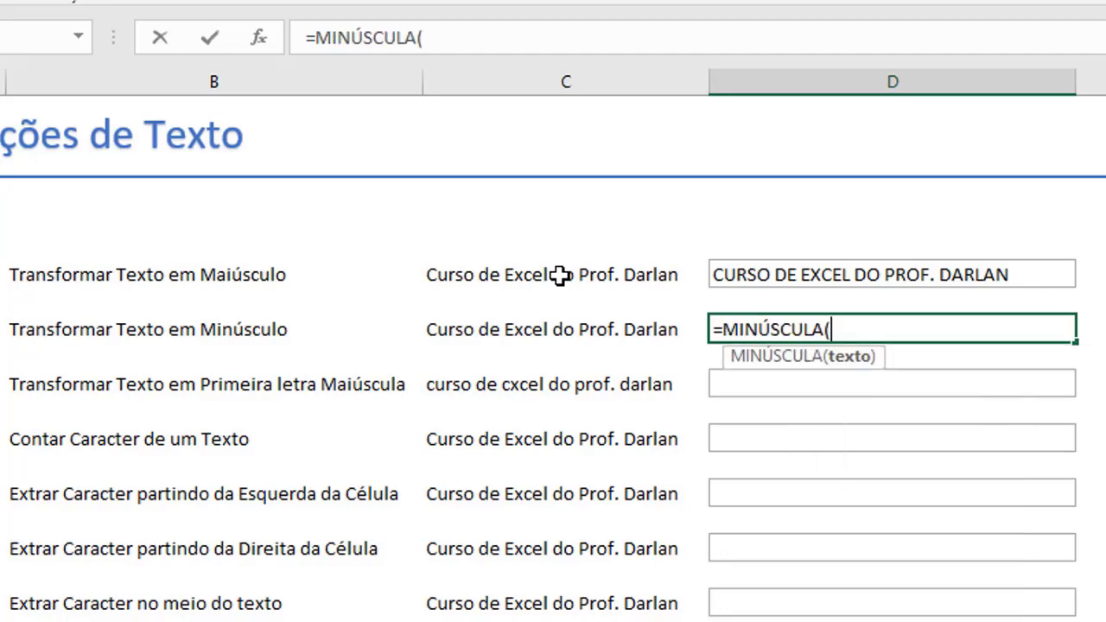
key(Left)
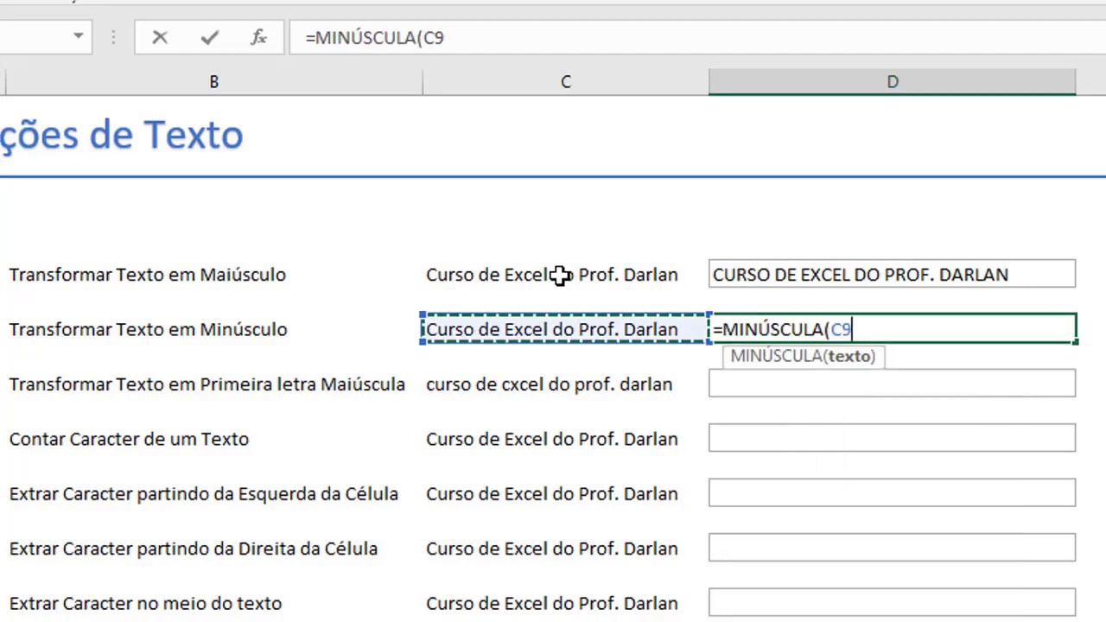
key(Return)
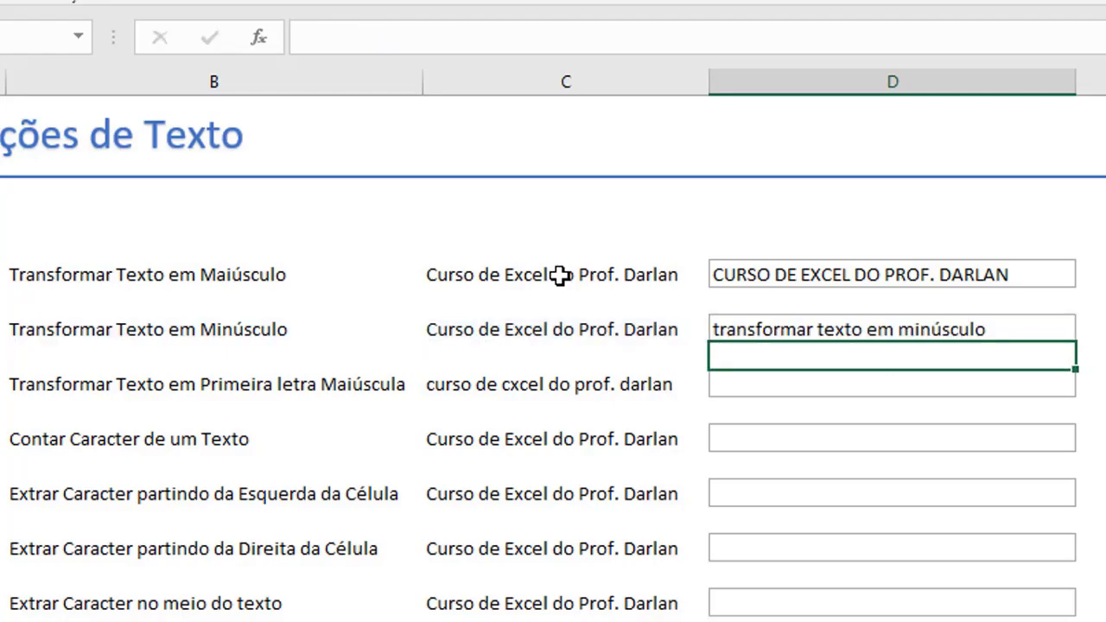
key(Down)
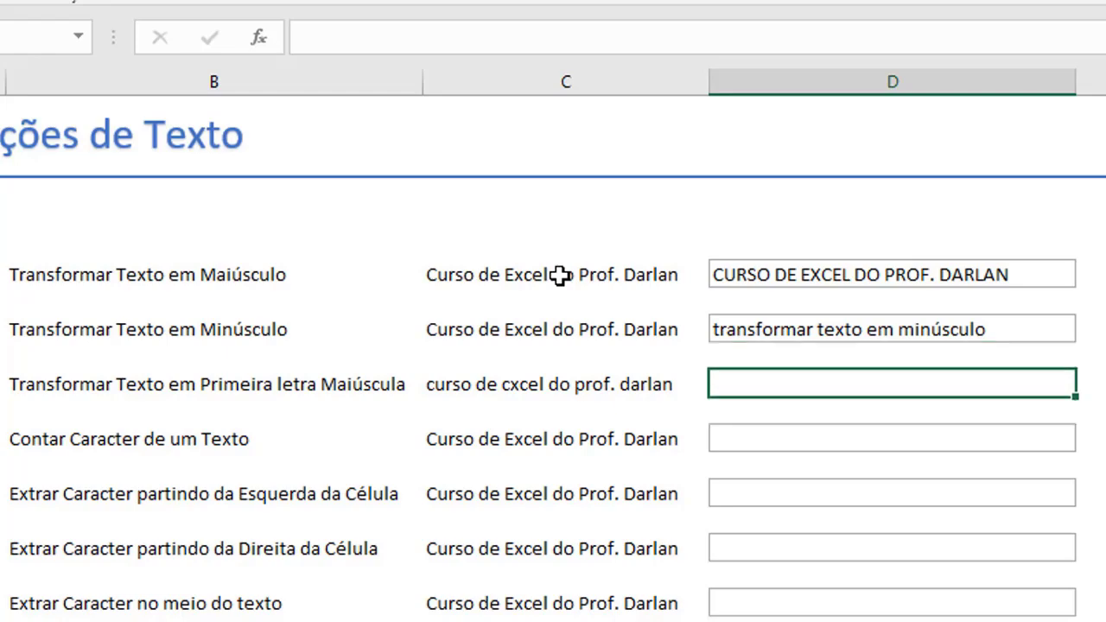
Enter =PRI.MAIÚSCULA(C11) in D11 to get the title-case course text.
text(=)
text(pri)
key(Tab)
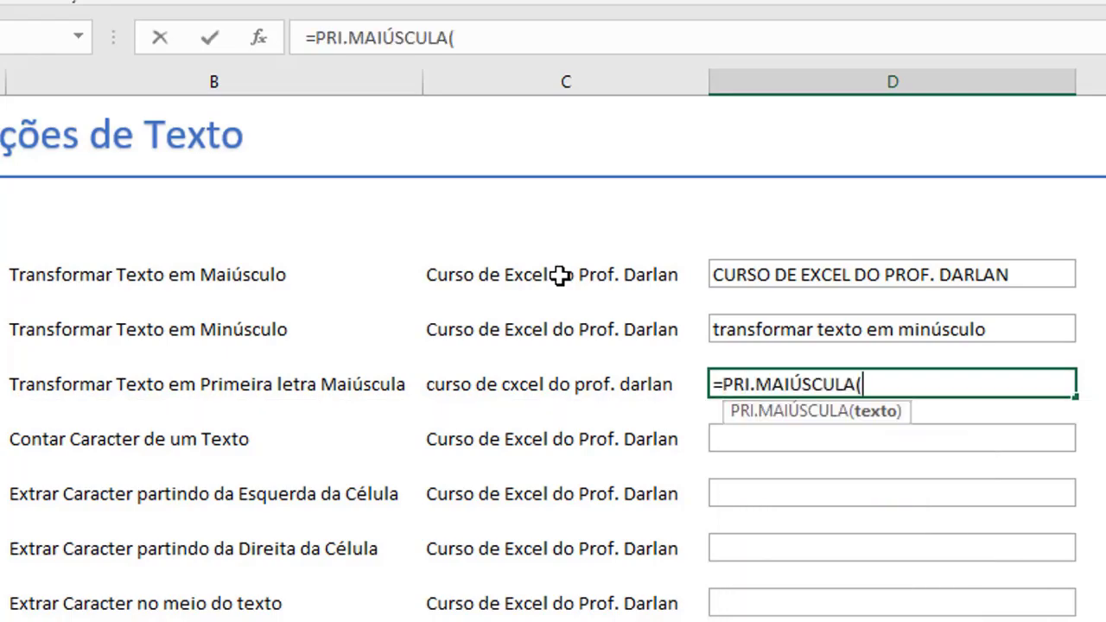
key(Left)
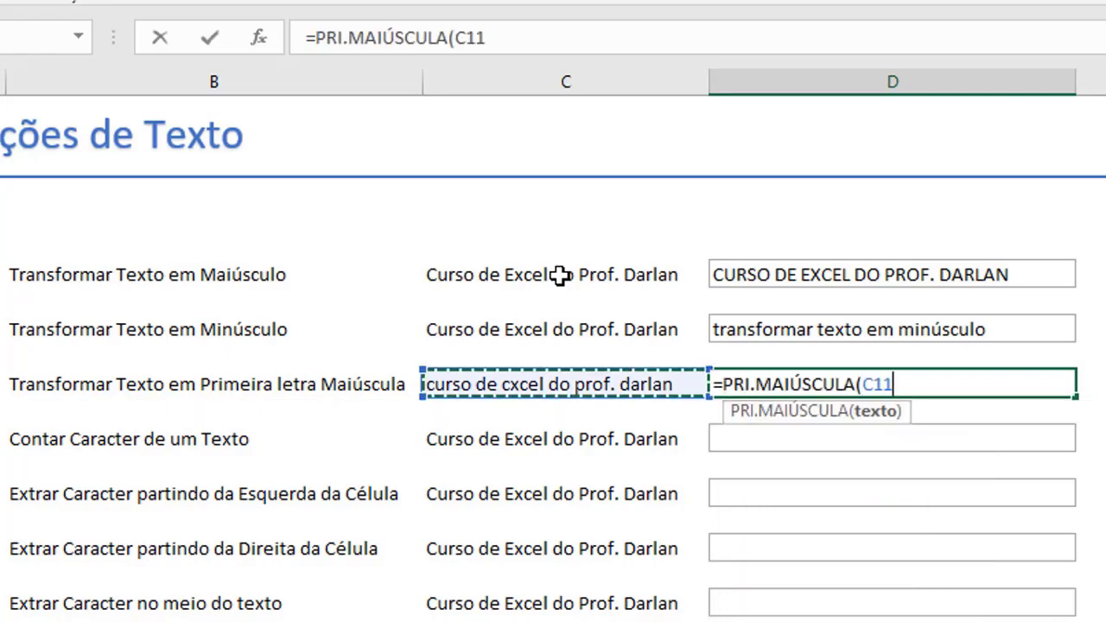
key(Return)
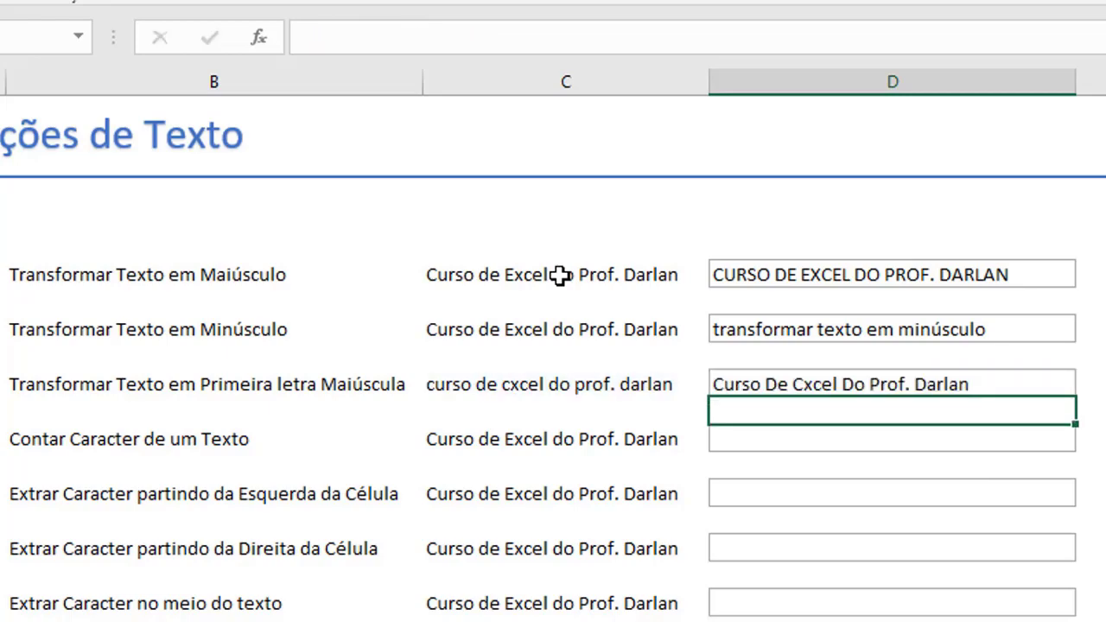
Correct 'cxcel' to 'excel' in C11 so D11 reads 'Curso De Excel Do Prof. Darlan'.
click(509, 385)
key(BackSpace)
text(e)
key(Return)
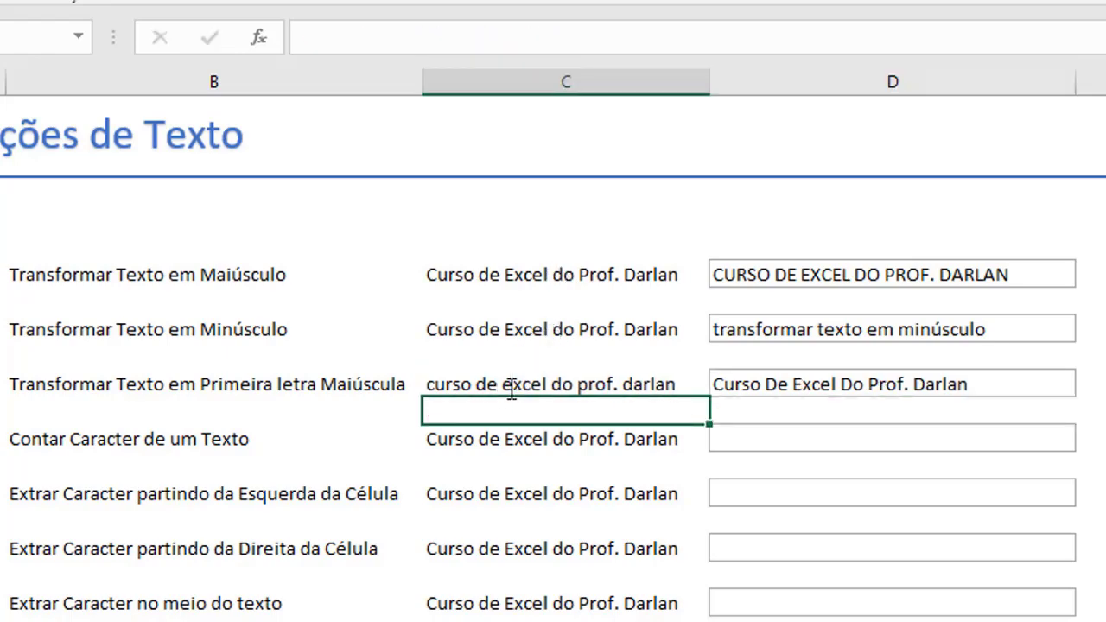
click(754, 440)
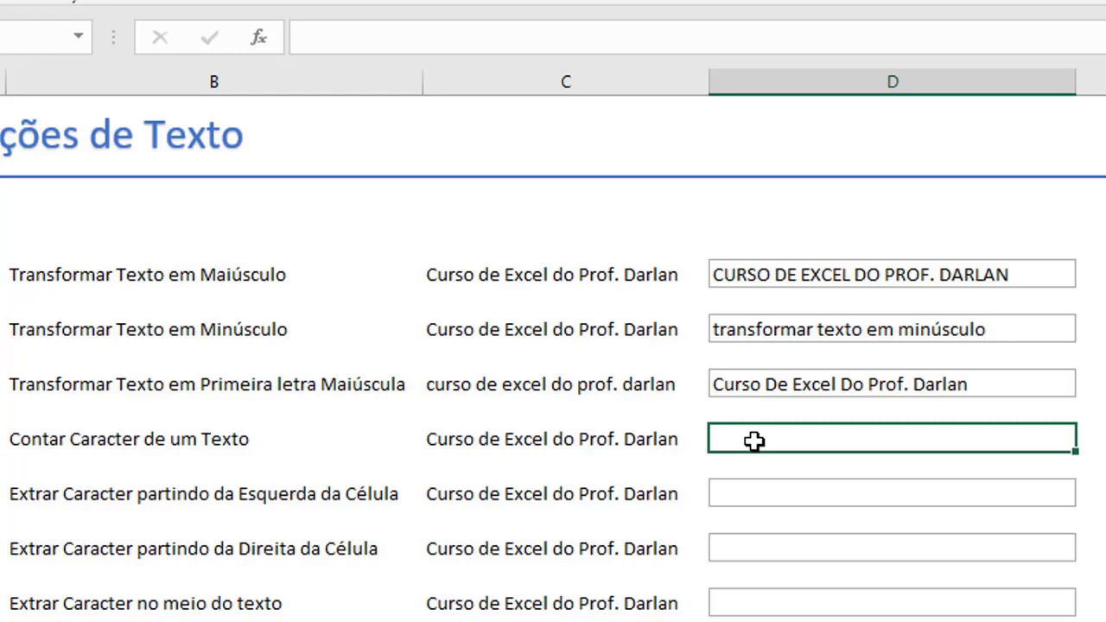
text(=n)
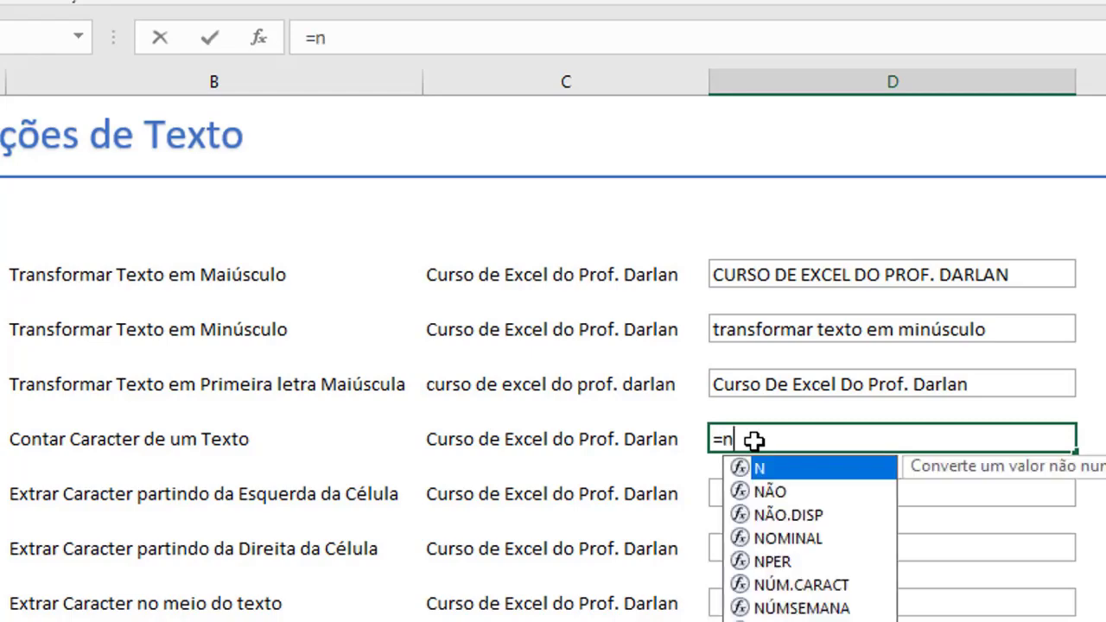
text(ú)
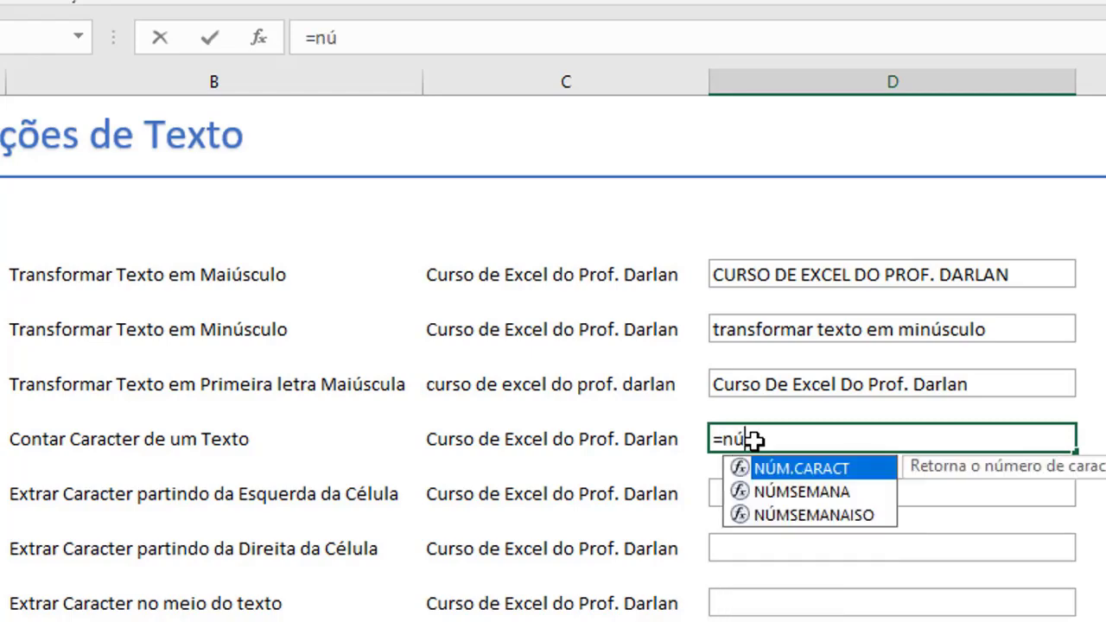
key(Tab)
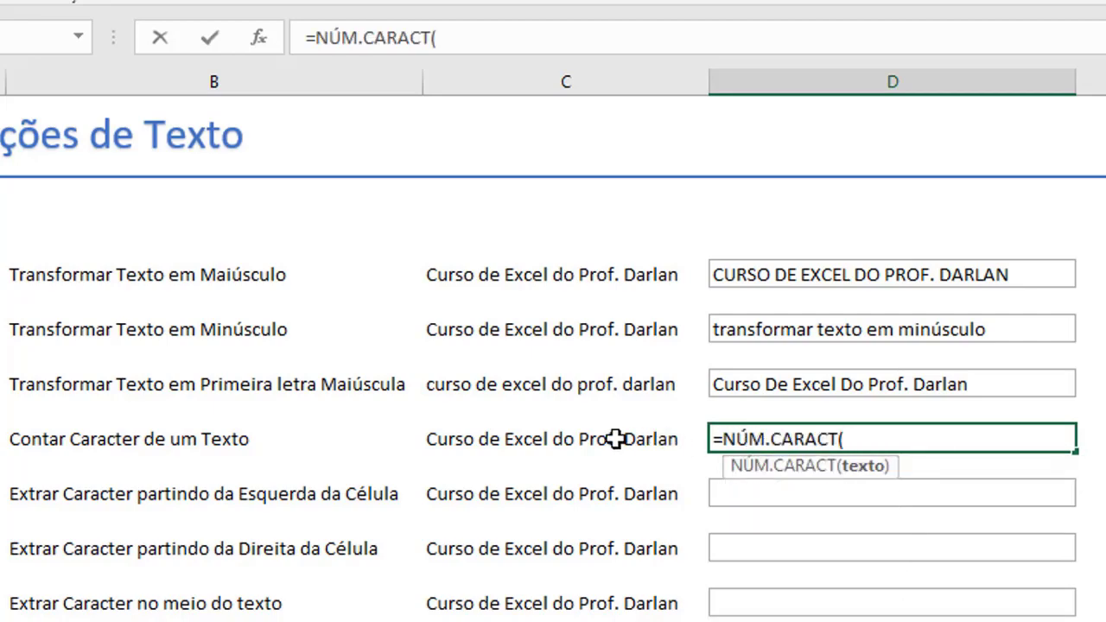
click(615, 438)
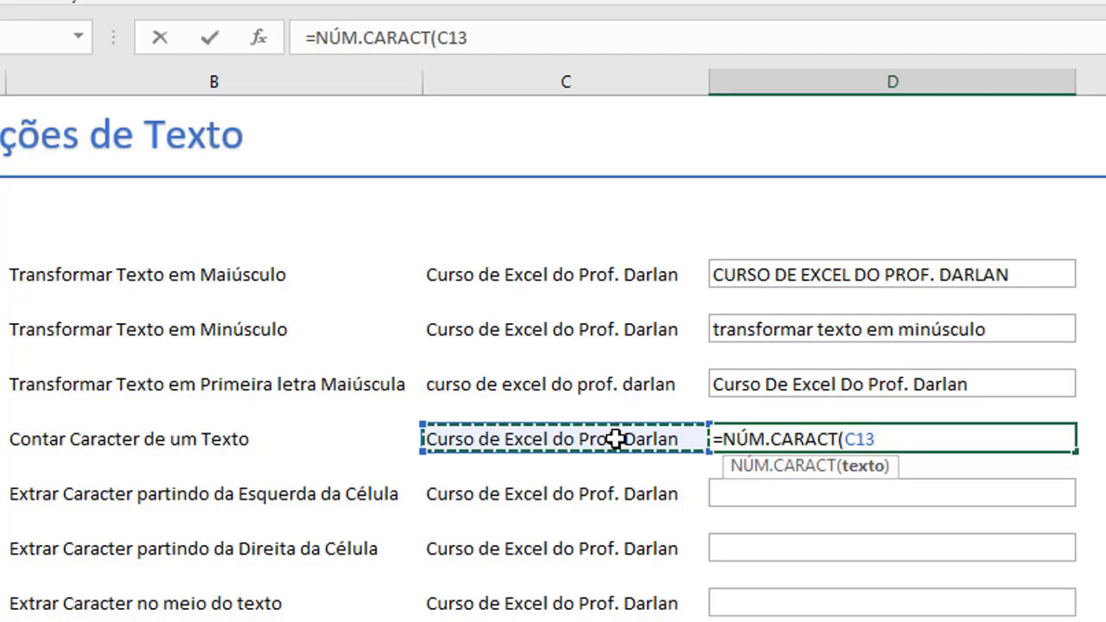
text())
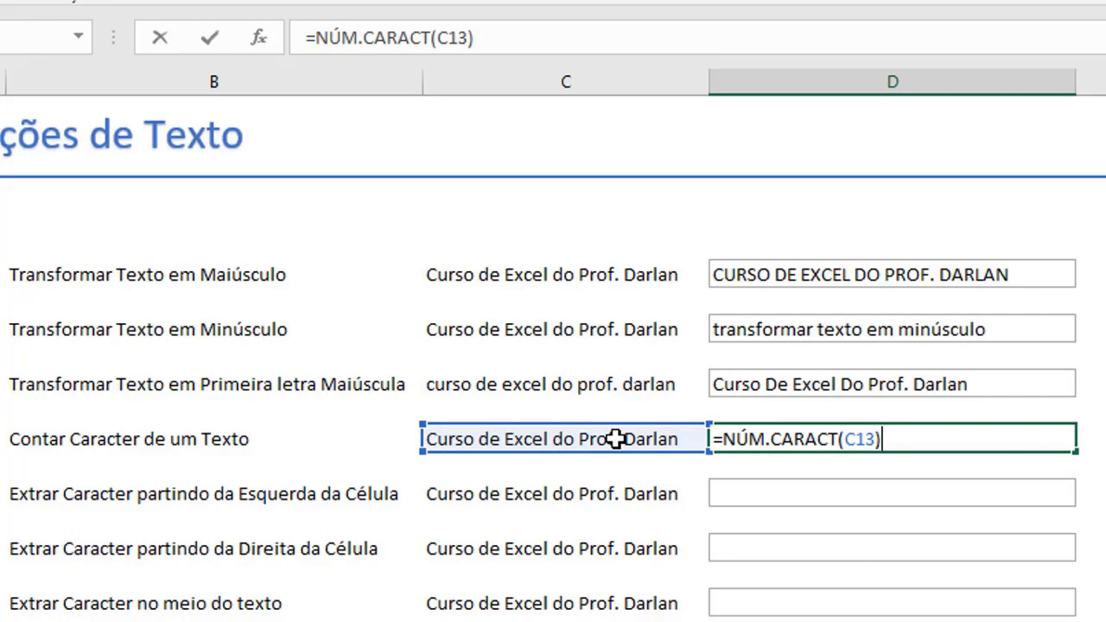
key(Return)
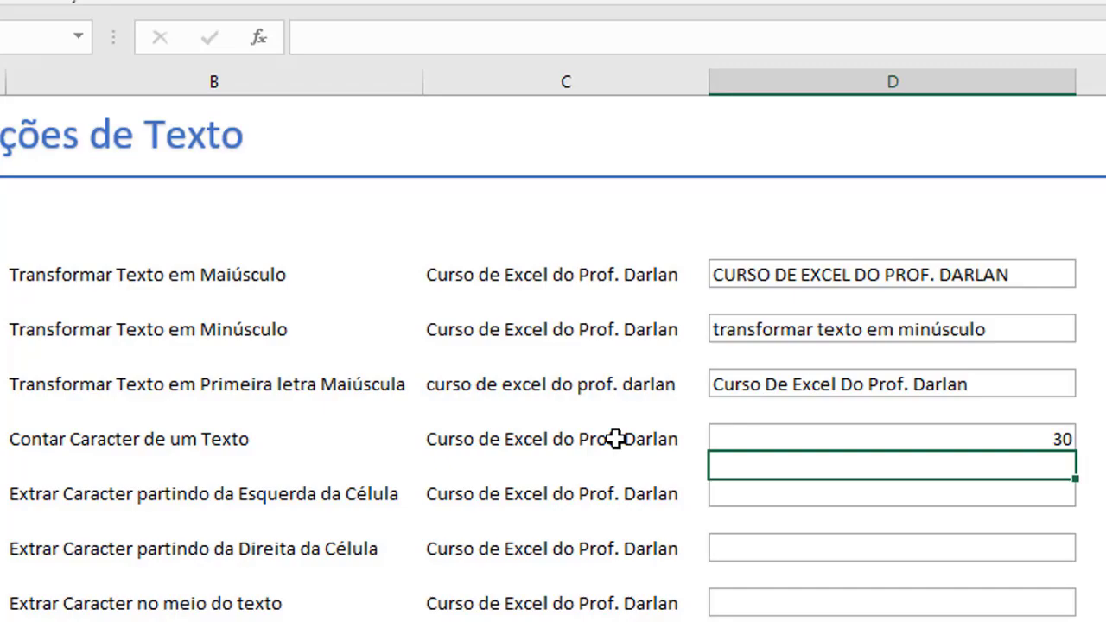
key(Down)
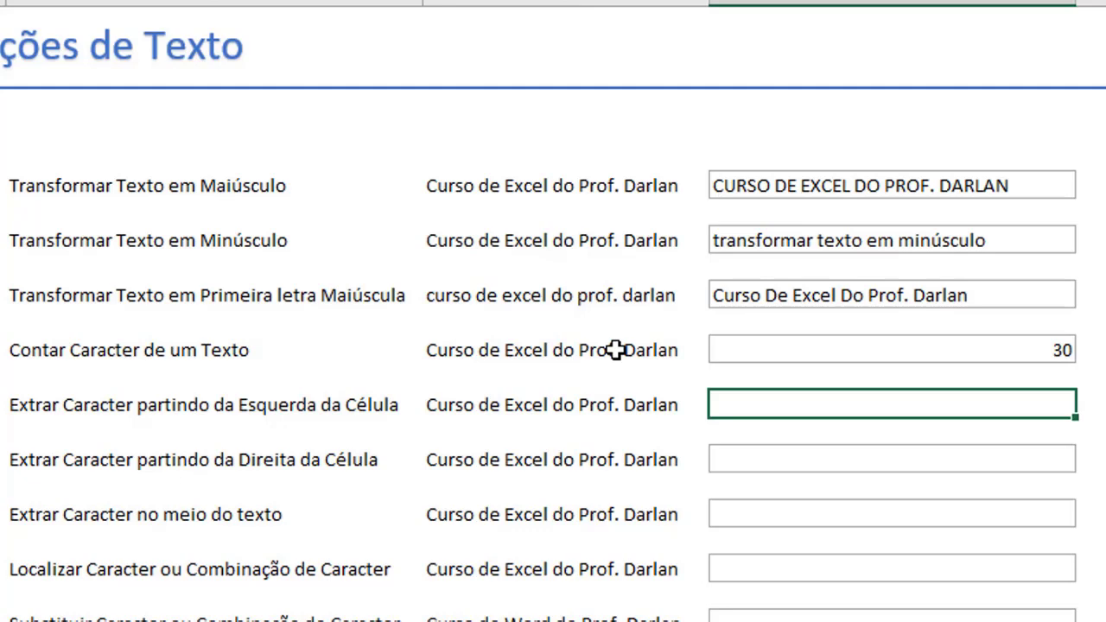
Enter =ESQUERDA(C15;15) in D15 to show 'Curso de Excel'.
text(=)
text(esq)
key(Tab)
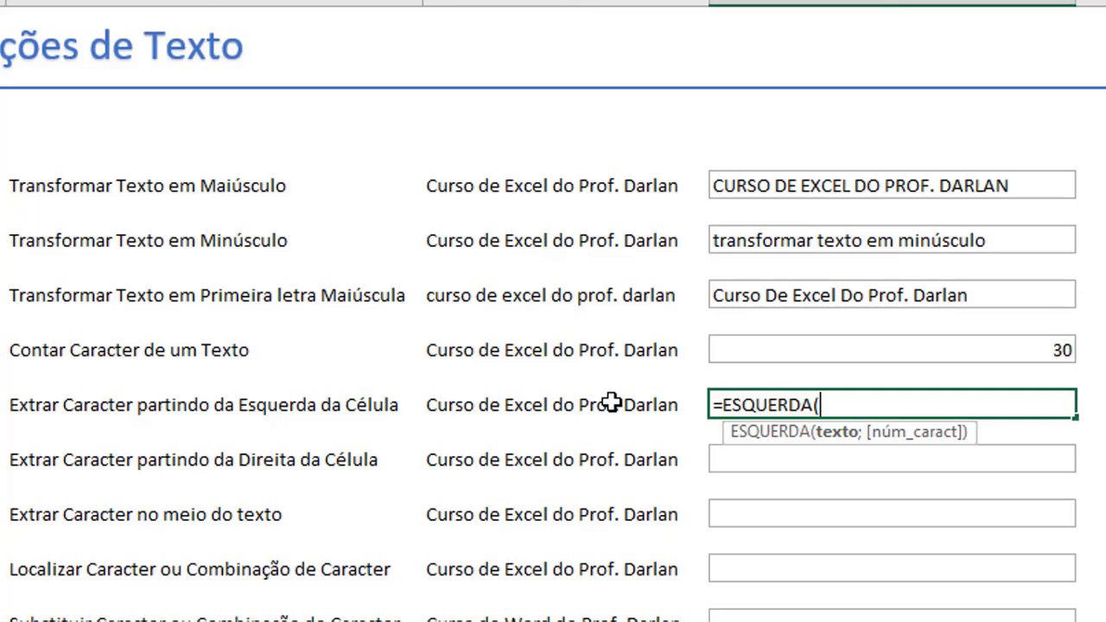
click(611, 403)
text(;)
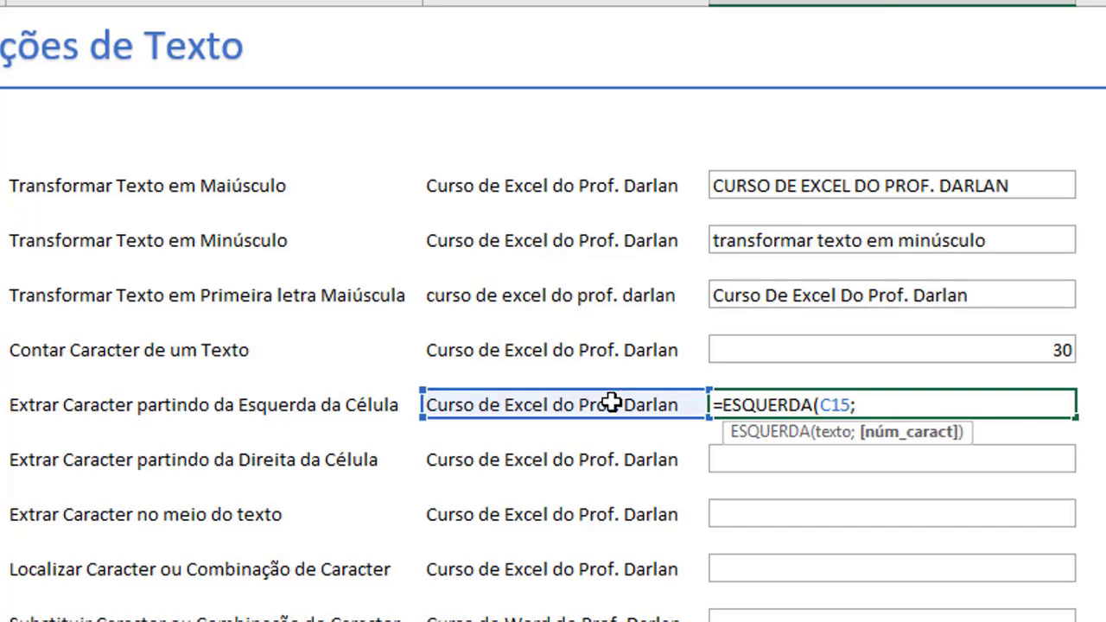
text(15)
key(Return)
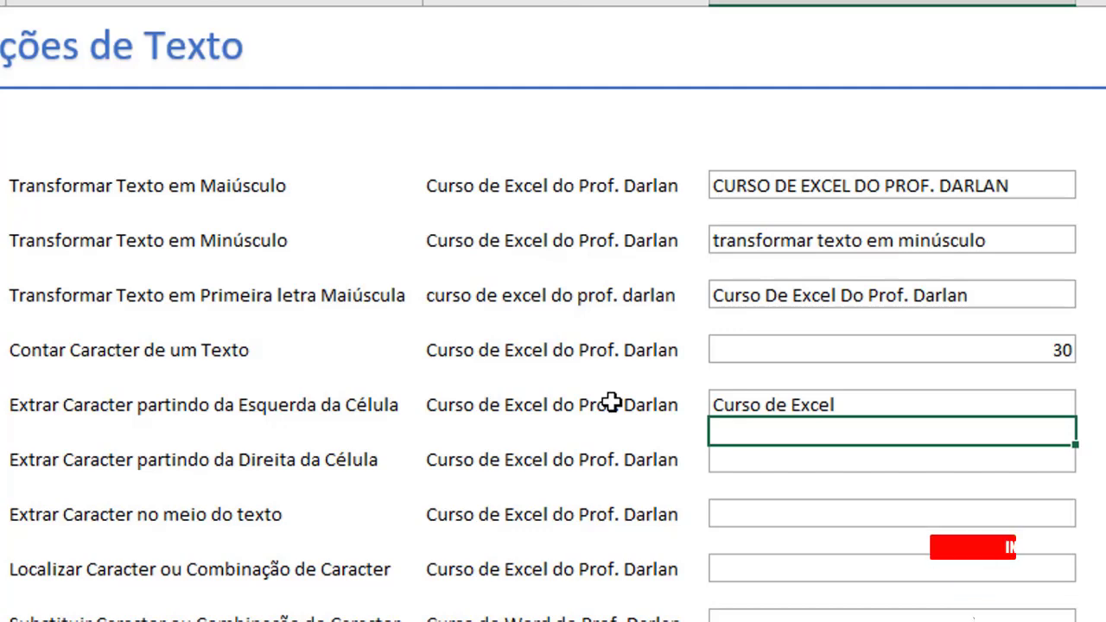
key(Down)
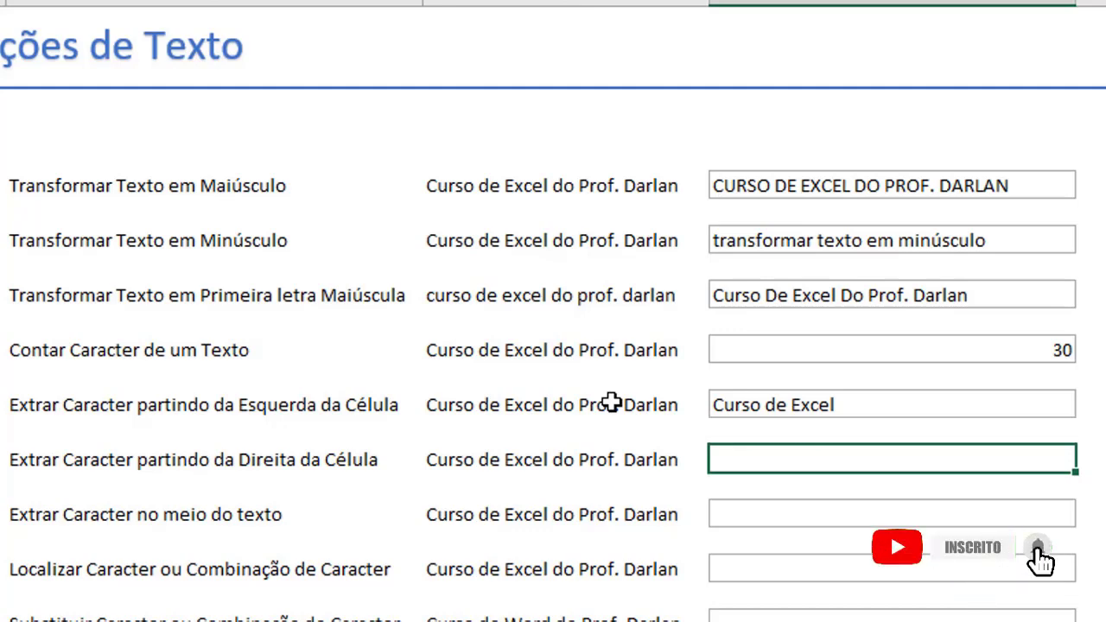
Enter =DIREITA(C17;12) in D17 to show 'Prof. Darlan'.
text(=di)
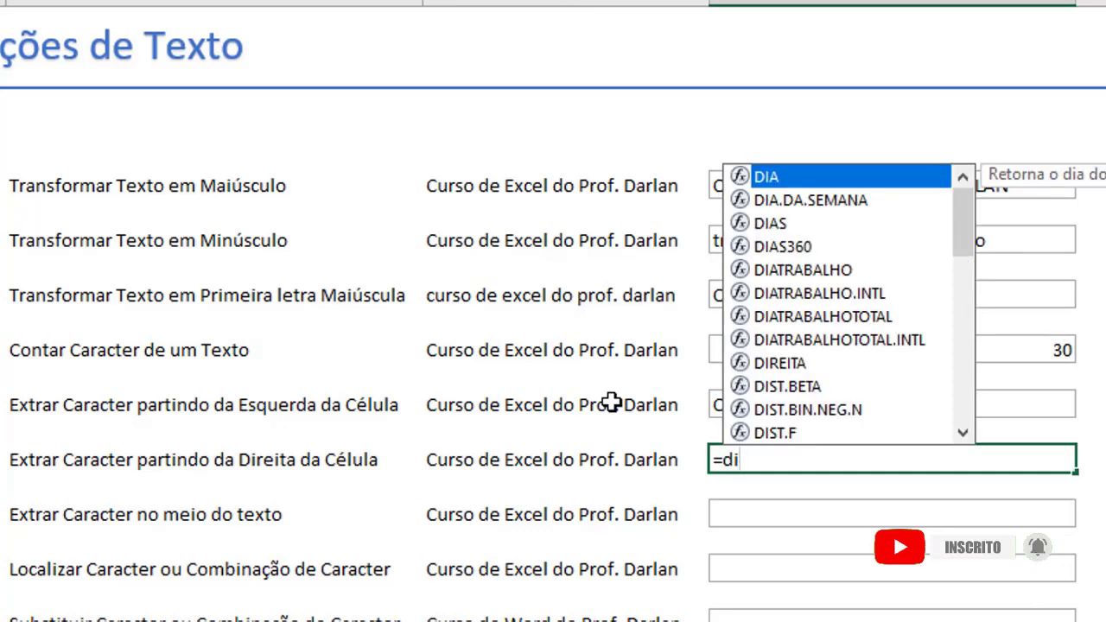
text(r)
key(Tab)
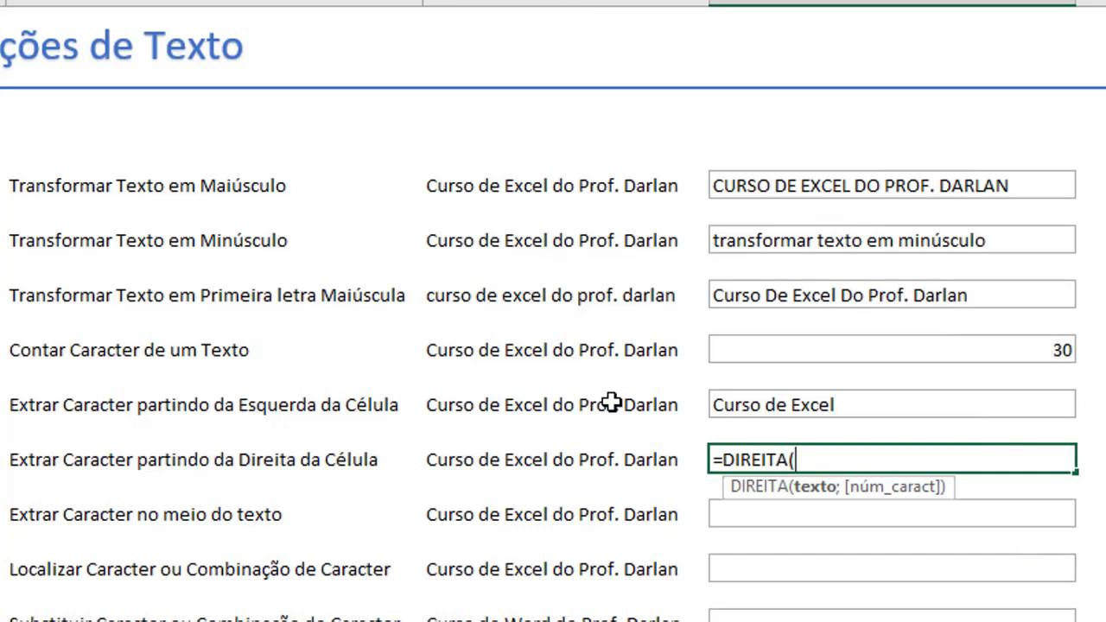
click(608, 456)
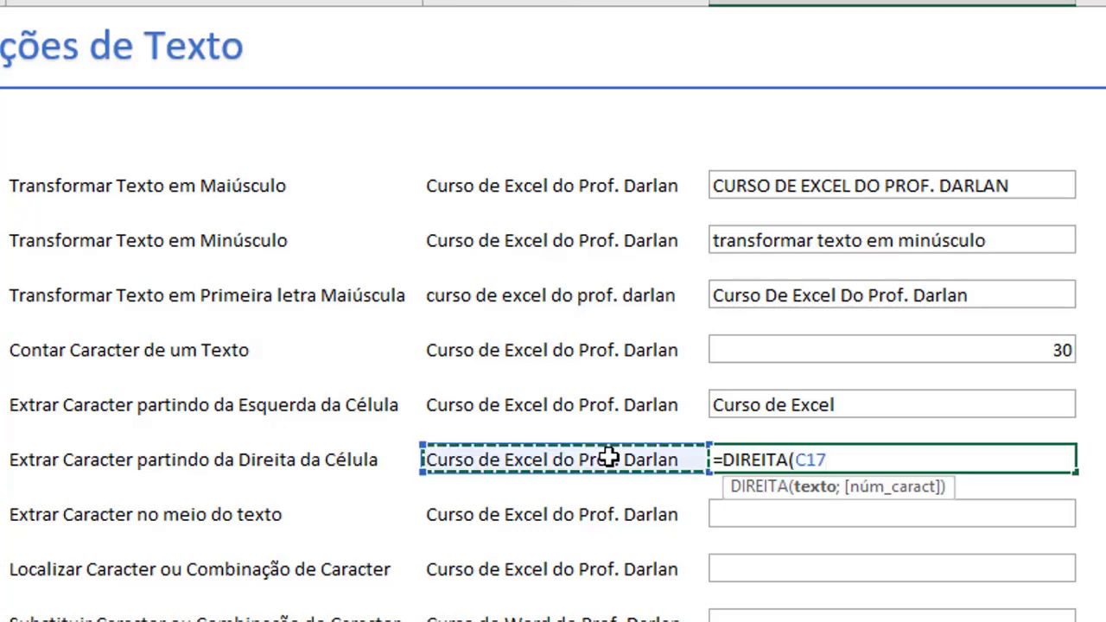
text(;12)
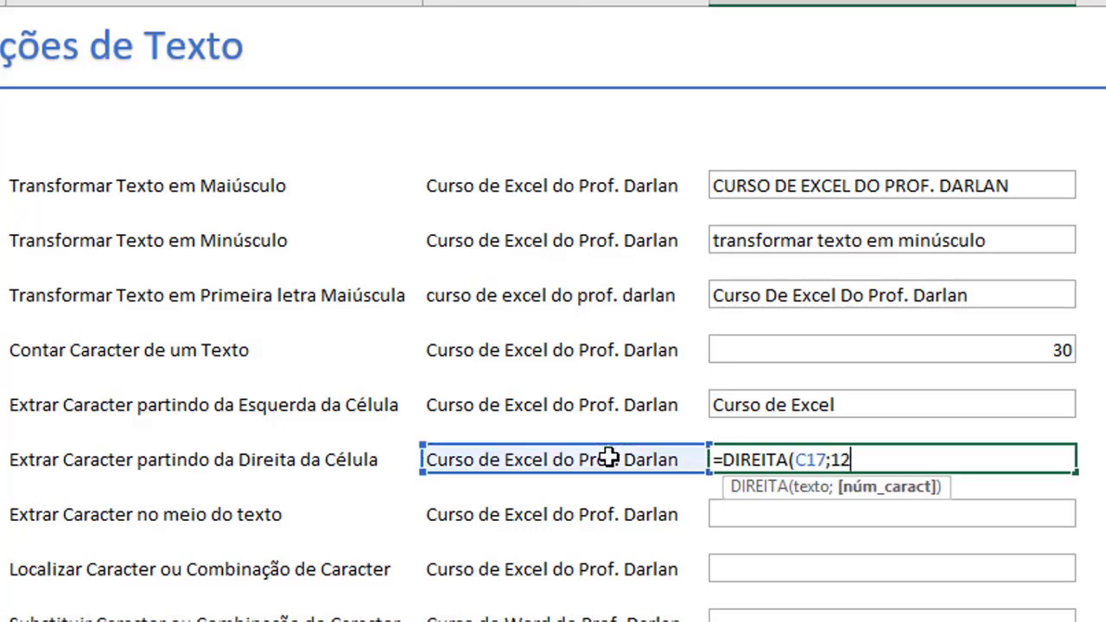
text())
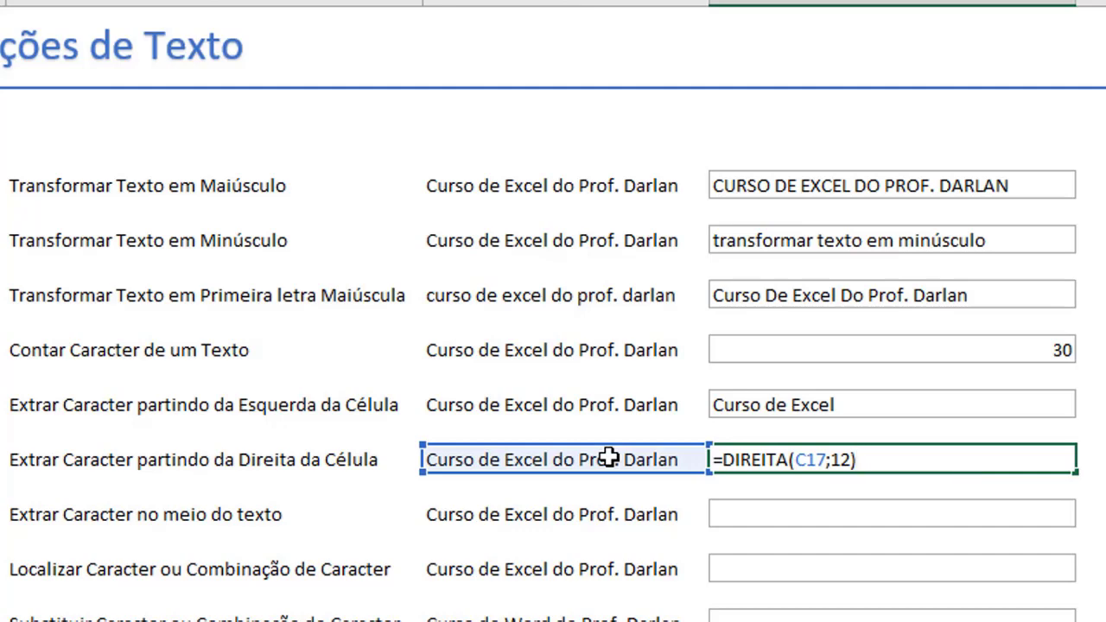
key(Return)
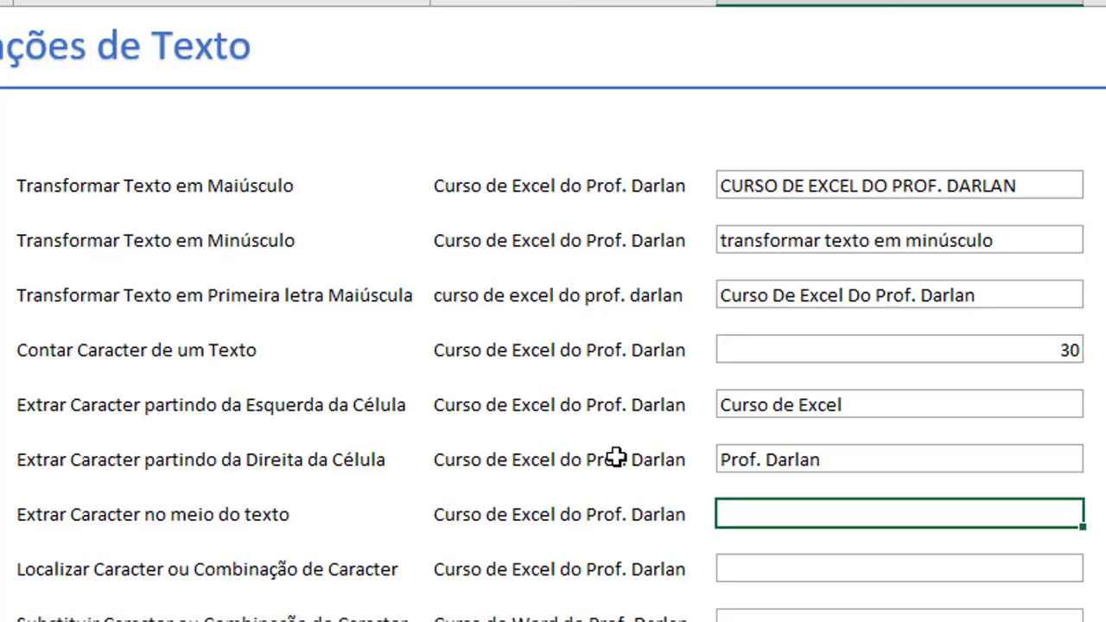
Enter =EXT.TEXTO(C19;10;5) in D19 so it shows 'Excel'.
text(=)
text(ex)
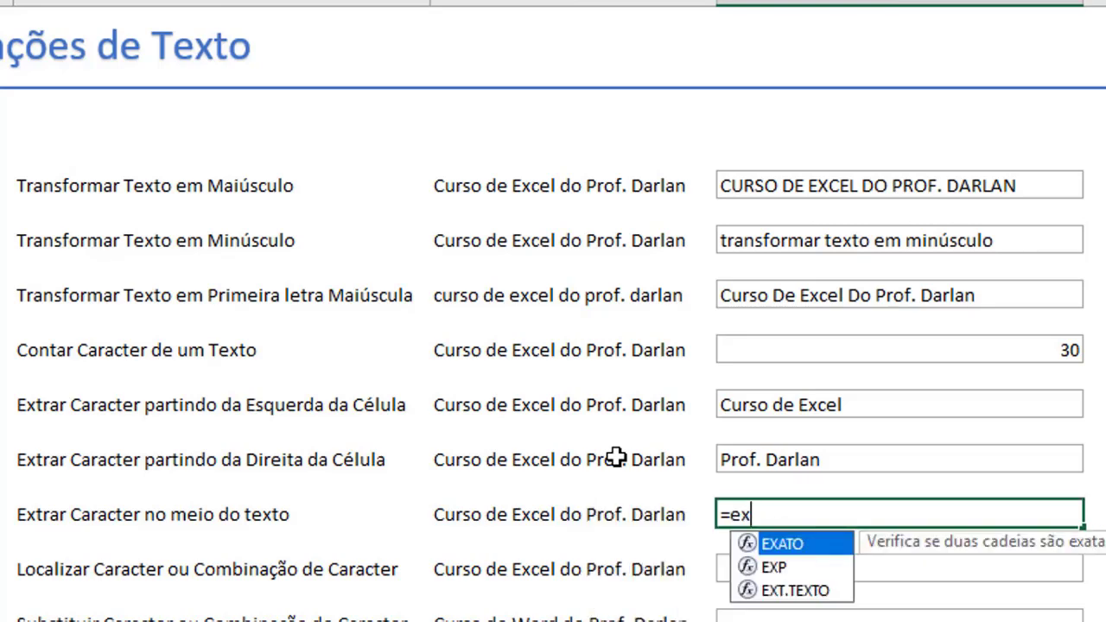
key(Down)
key(Down)
key(Tab)
key(Escape)
text(=e)
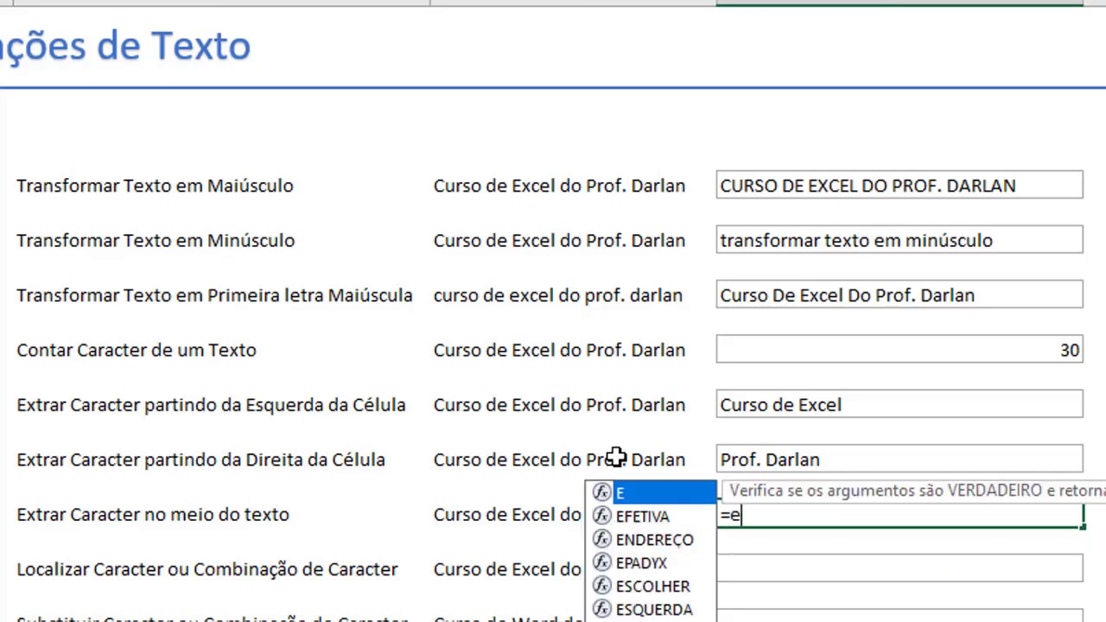
text(x)
key(Down)
key(Down)
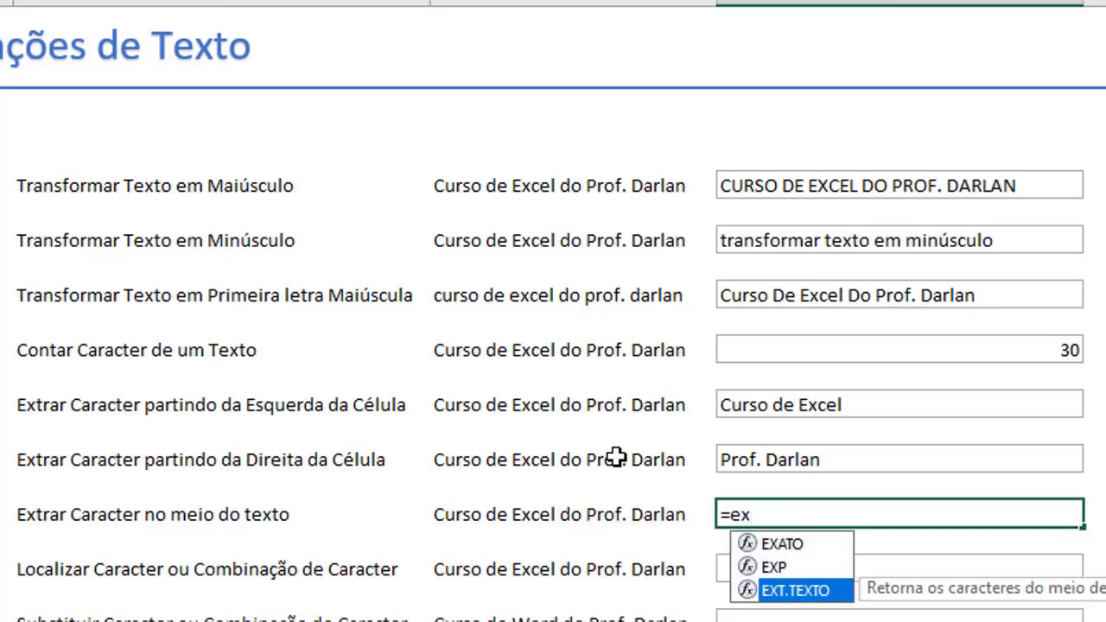
key(Tab)
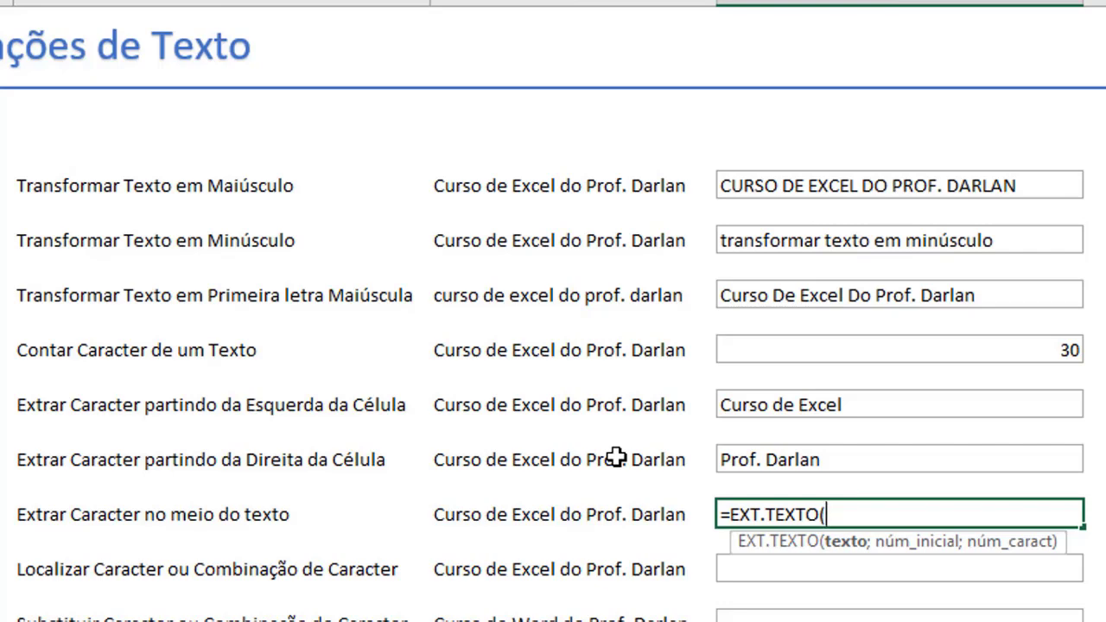
click(572, 513)
text(;)
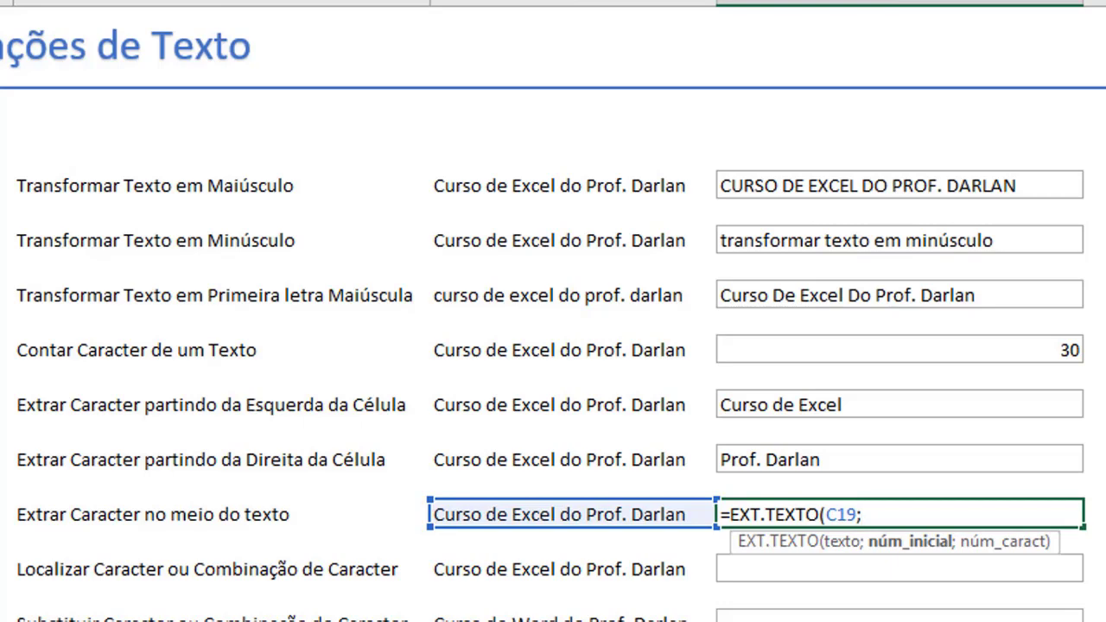
text(10)
text(;)
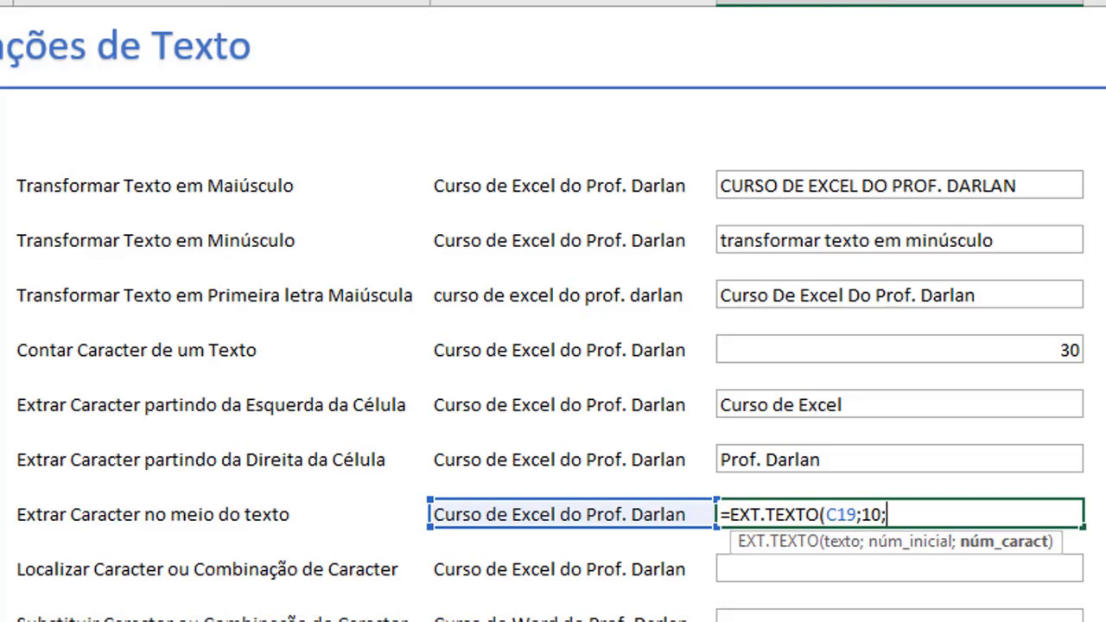
text(5)
key(Return)
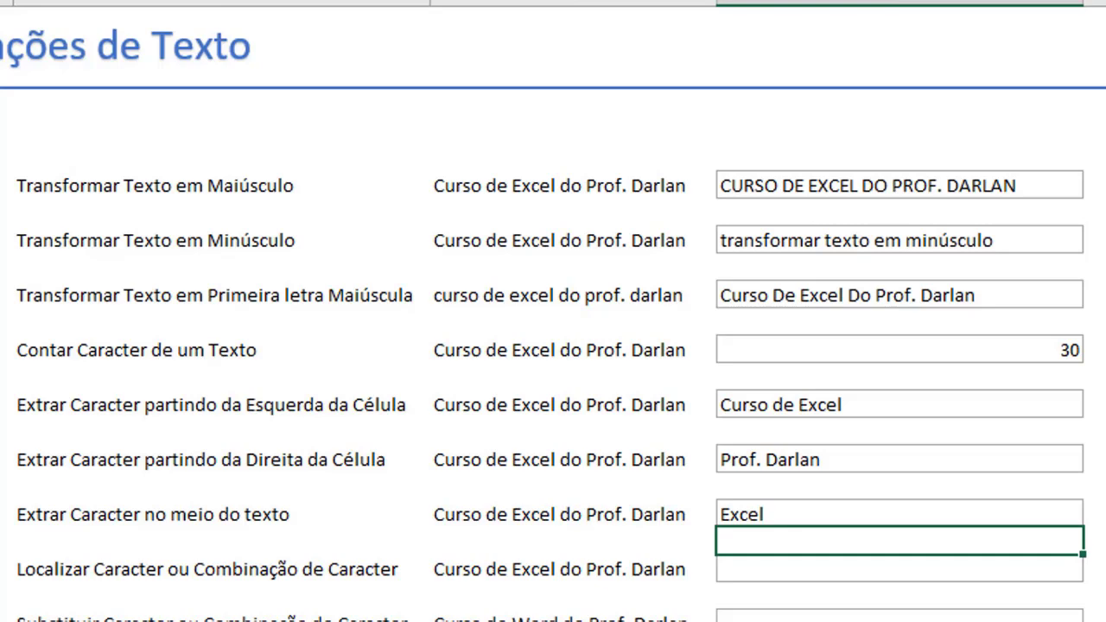
Review the EXT.TEXTO formula in D19, leaving it unchanged.
key(Up)
key(F2)
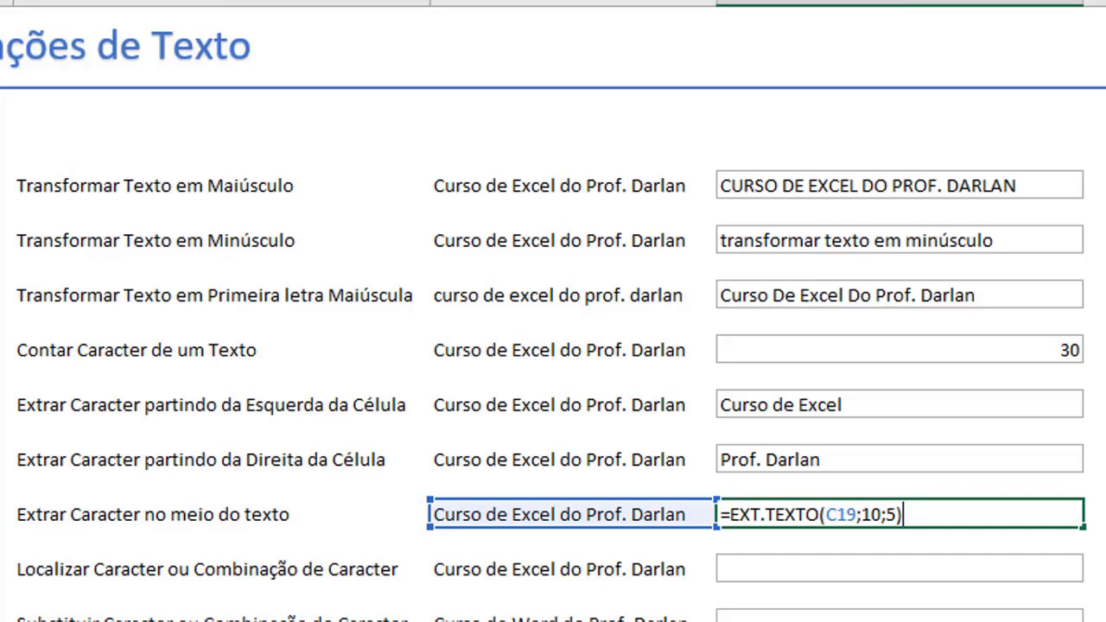
key(Return)
key(Return)
key(Return)
key(Return)
key(Return)
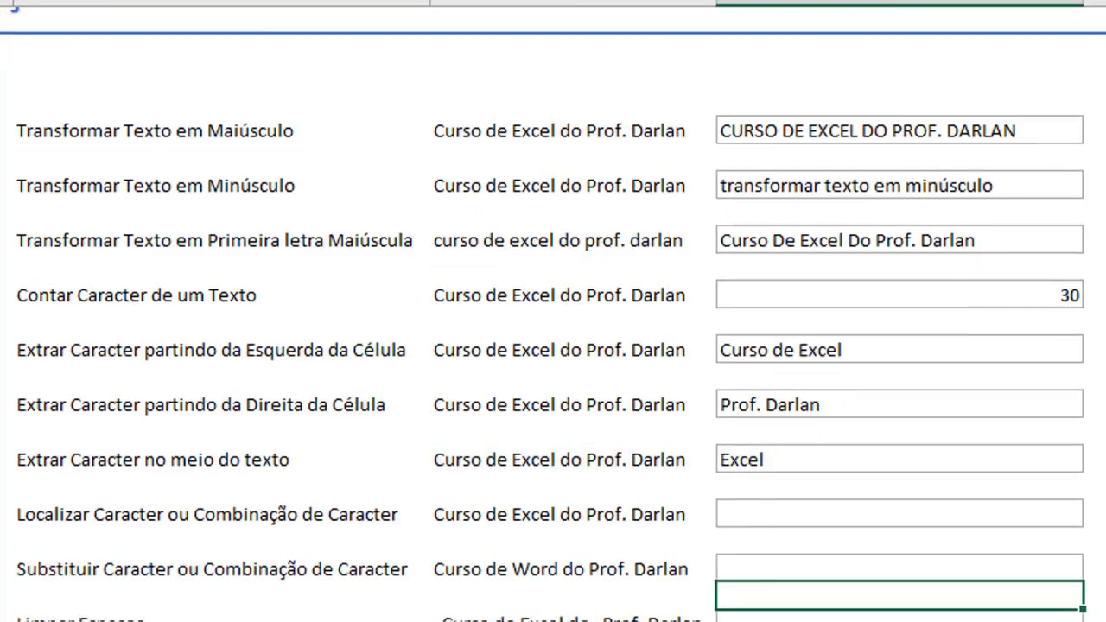
key(Return)
key(Return)
key(Up)
key(Up)
key(Up)
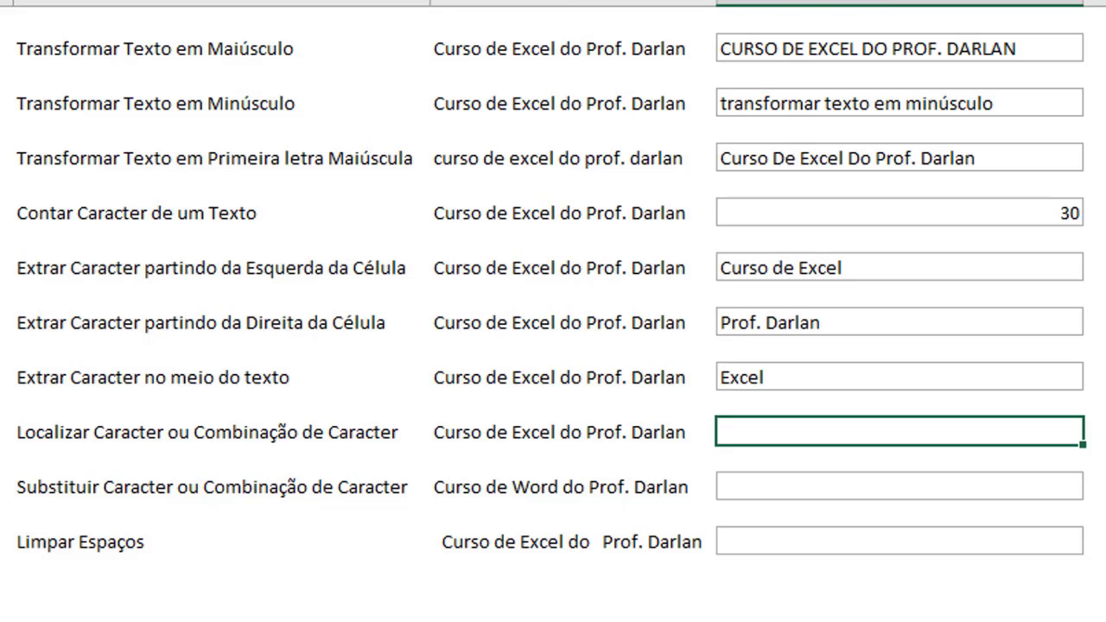
Enter =LOCALIZAR("Excel";C21;1) in D21, which displays as the date 10/01/1900.
text(=)
text(lo)
key(Tab)
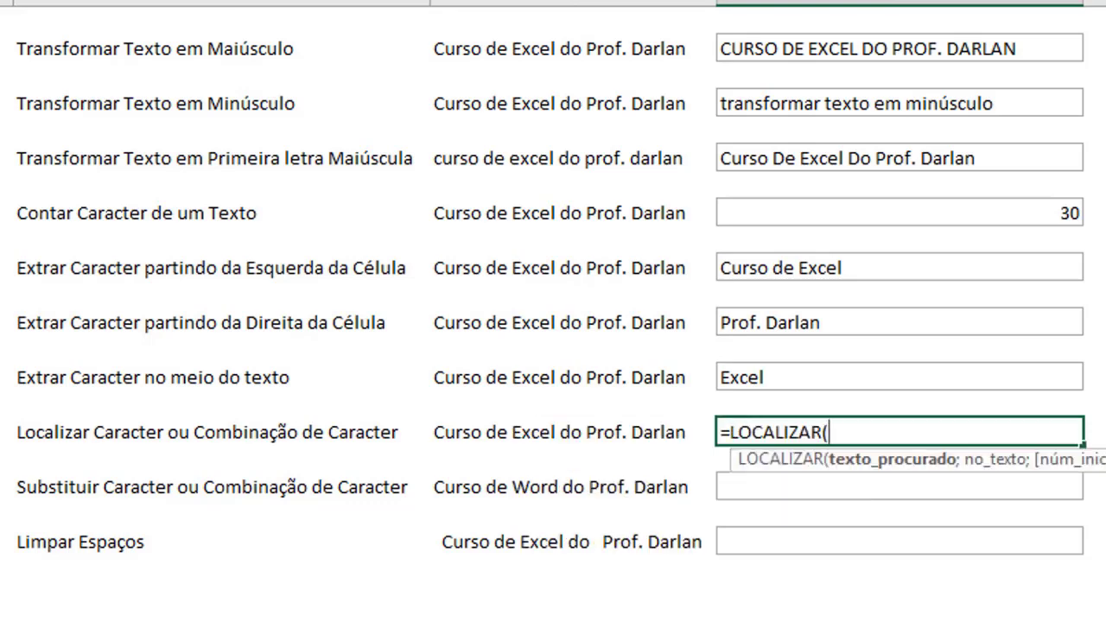
text(")
text(Excel")
text(;)
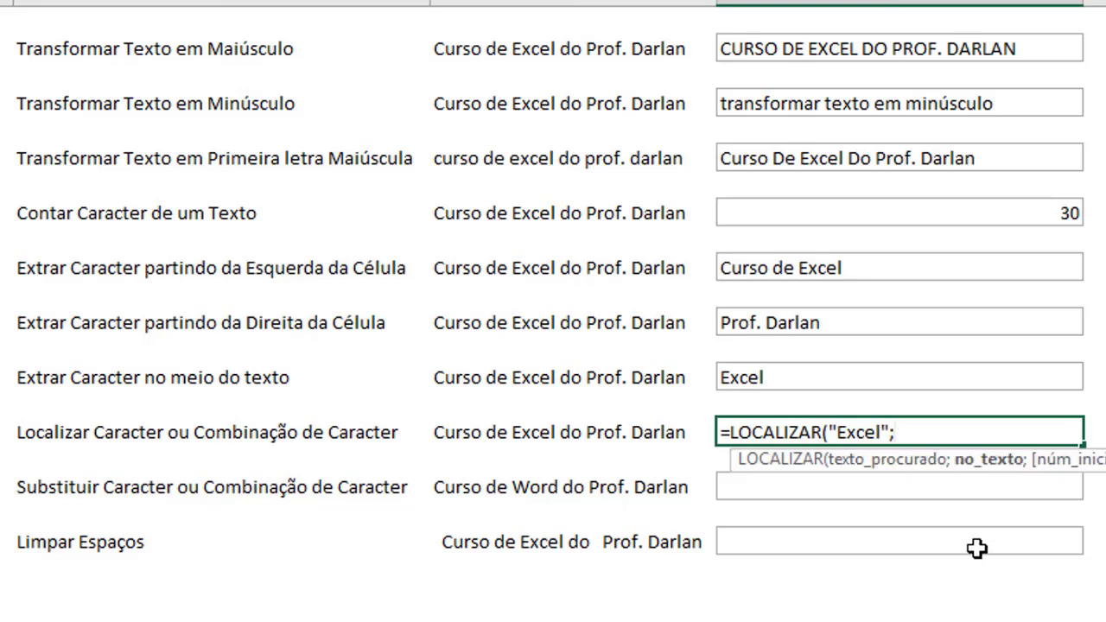
click(479, 433)
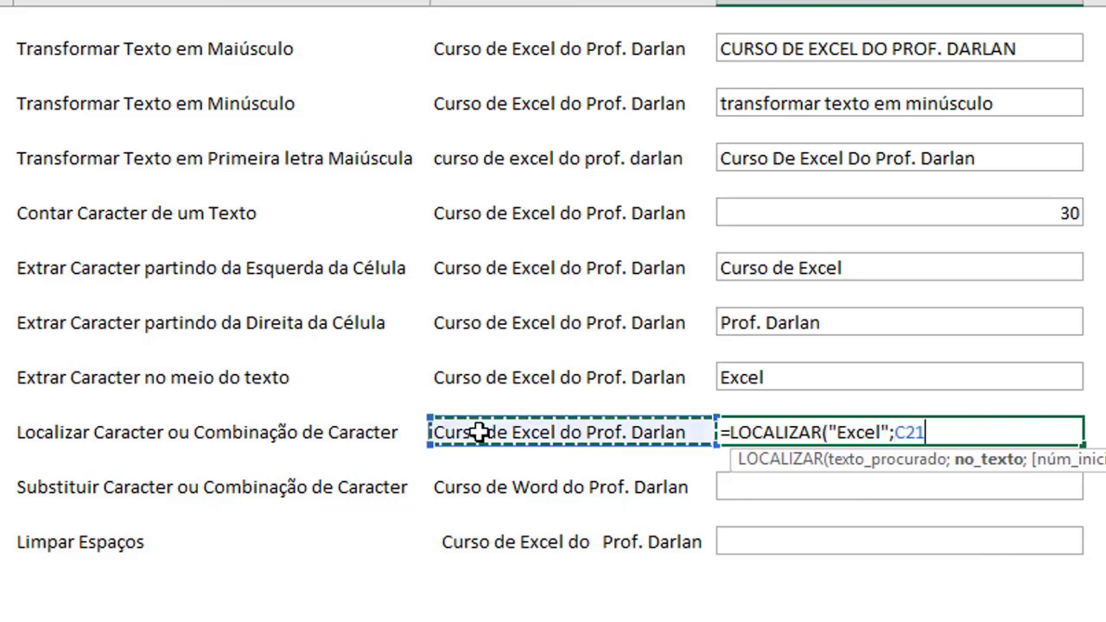
text(;1)
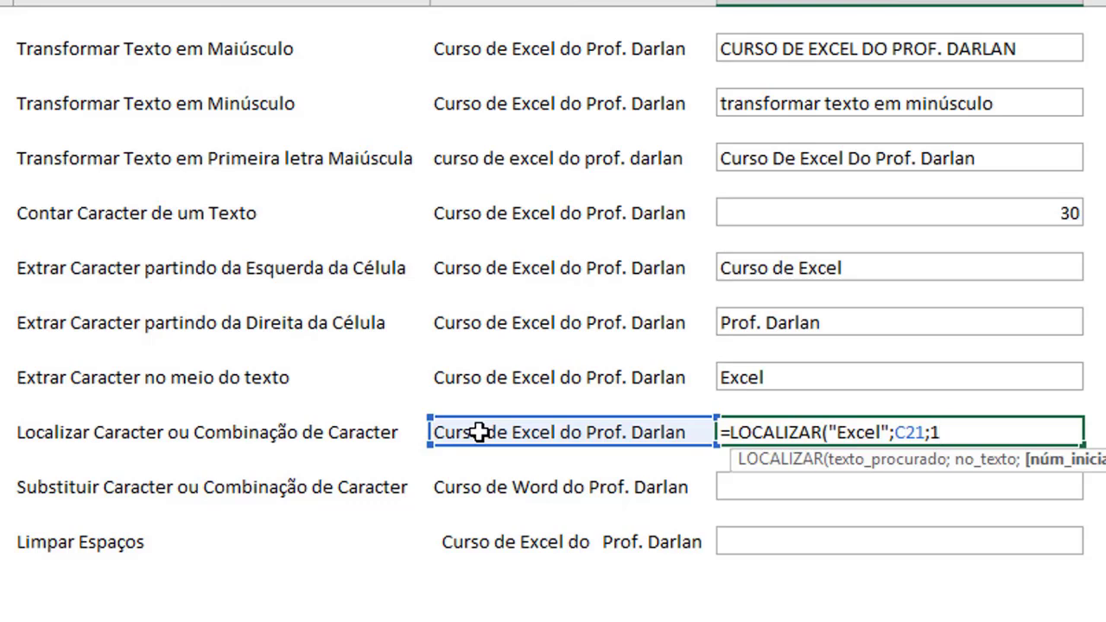
text())
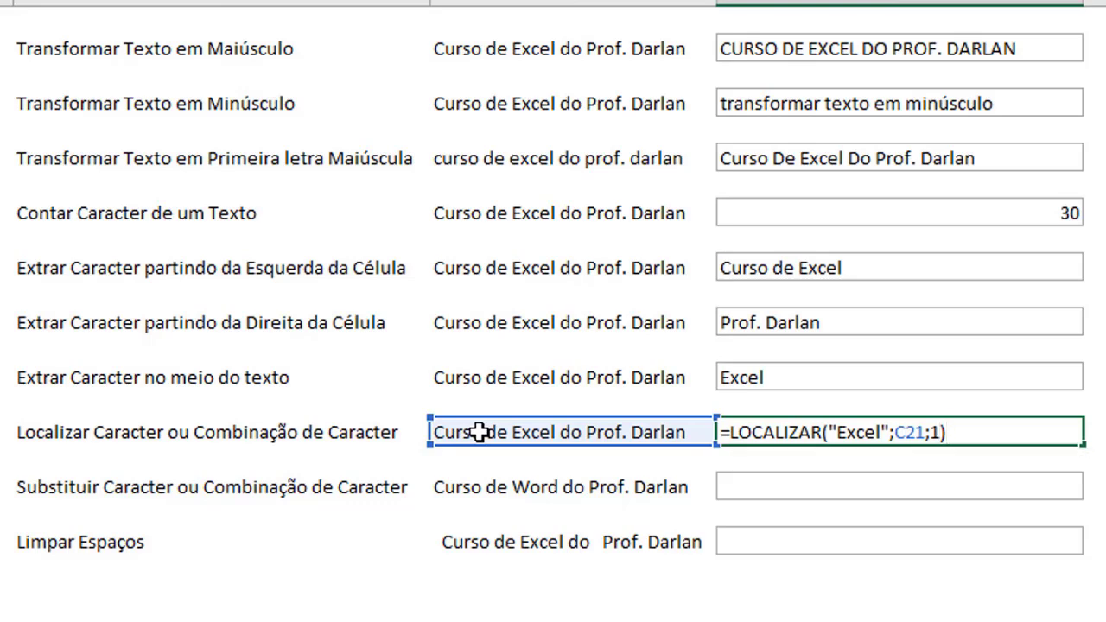
key(Return)
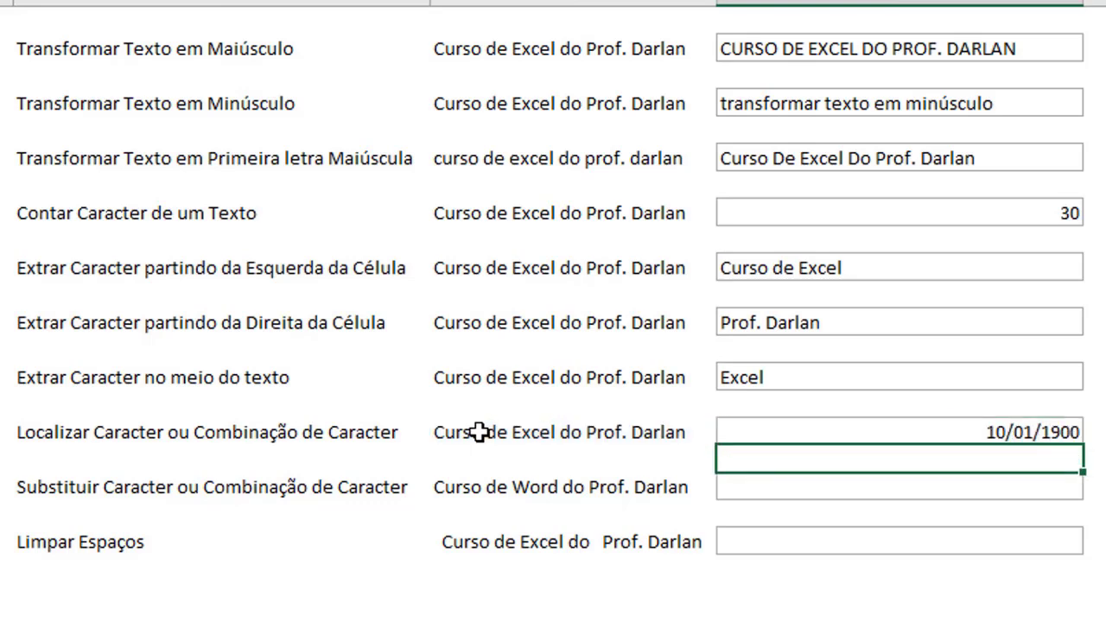
key(Up)
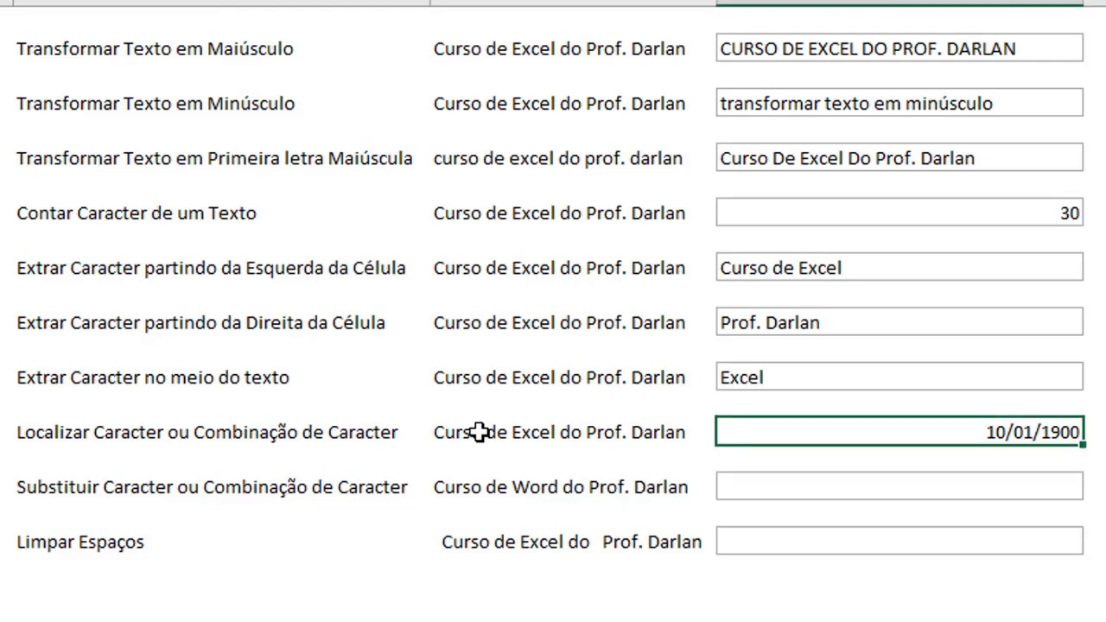
Set D21's number format to Geral so the Localizar result shows 10.
key(ctrl+1)
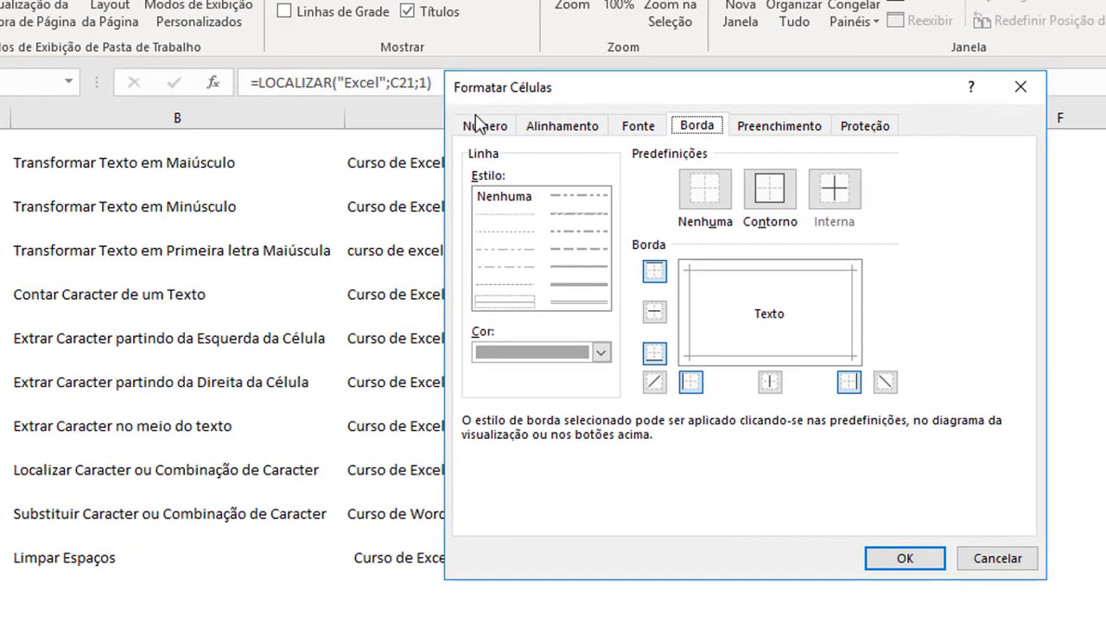
click(480, 125)
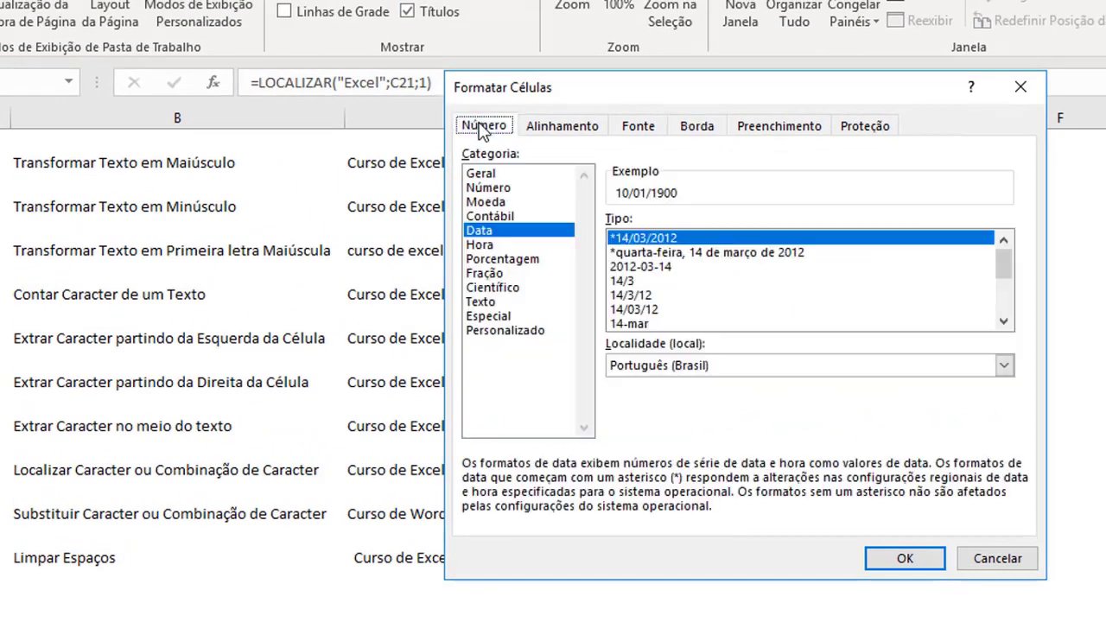
click(490, 171)
key(Return)
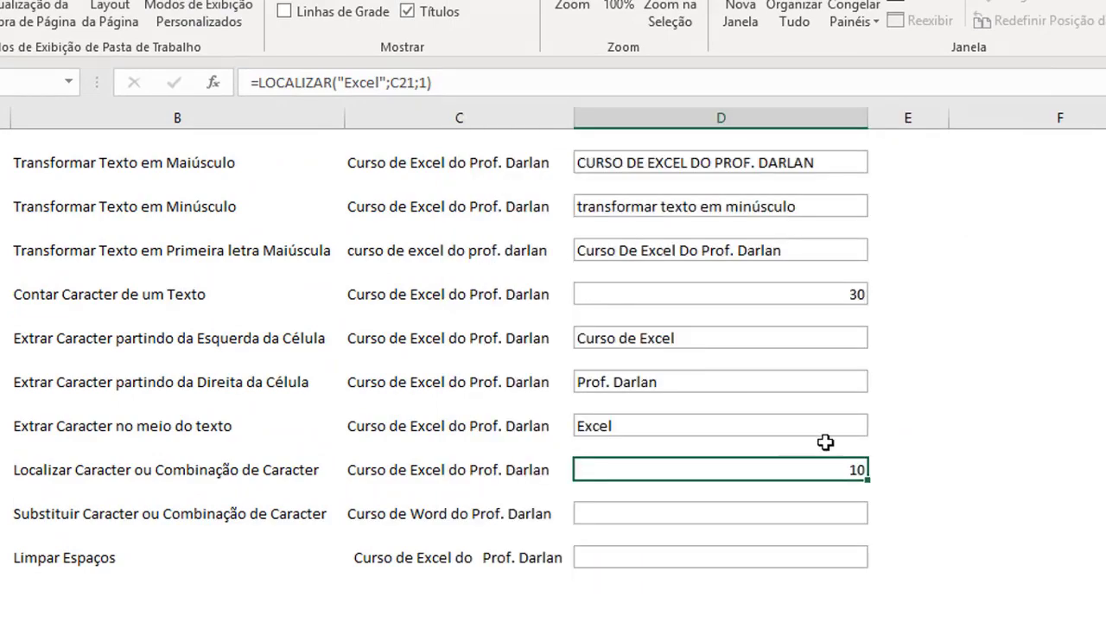
click(896, 463)
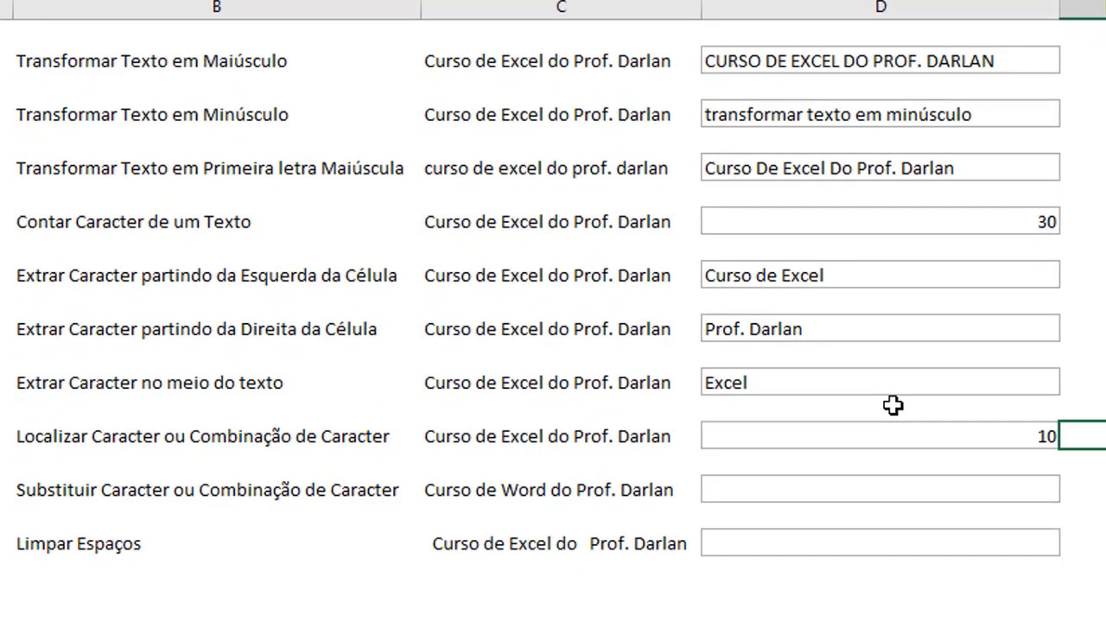
click(907, 432)
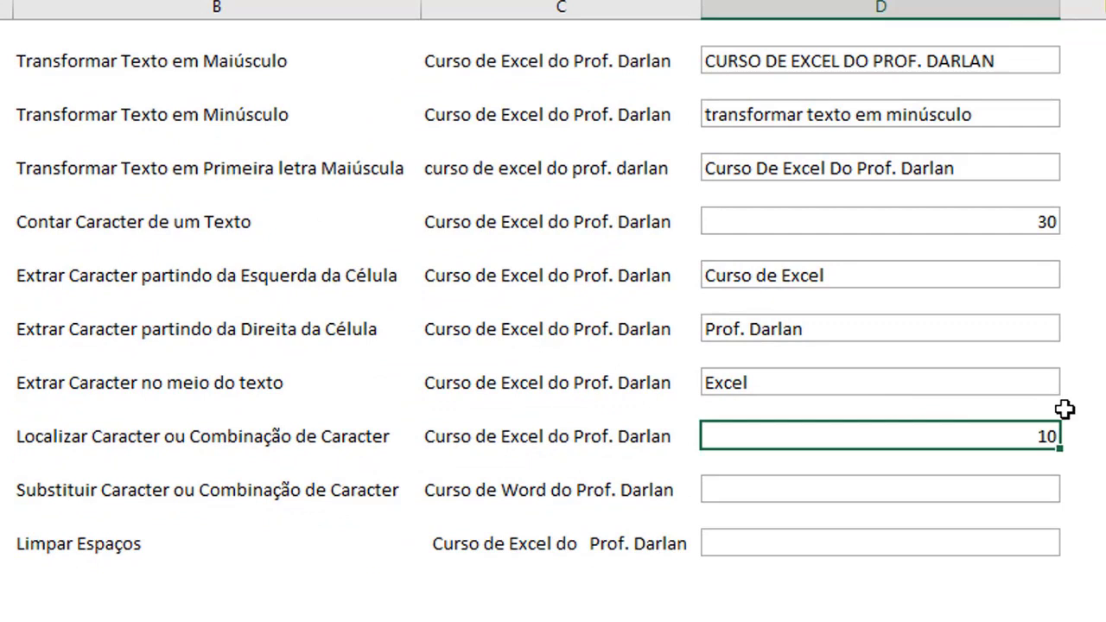
click(1062, 406)
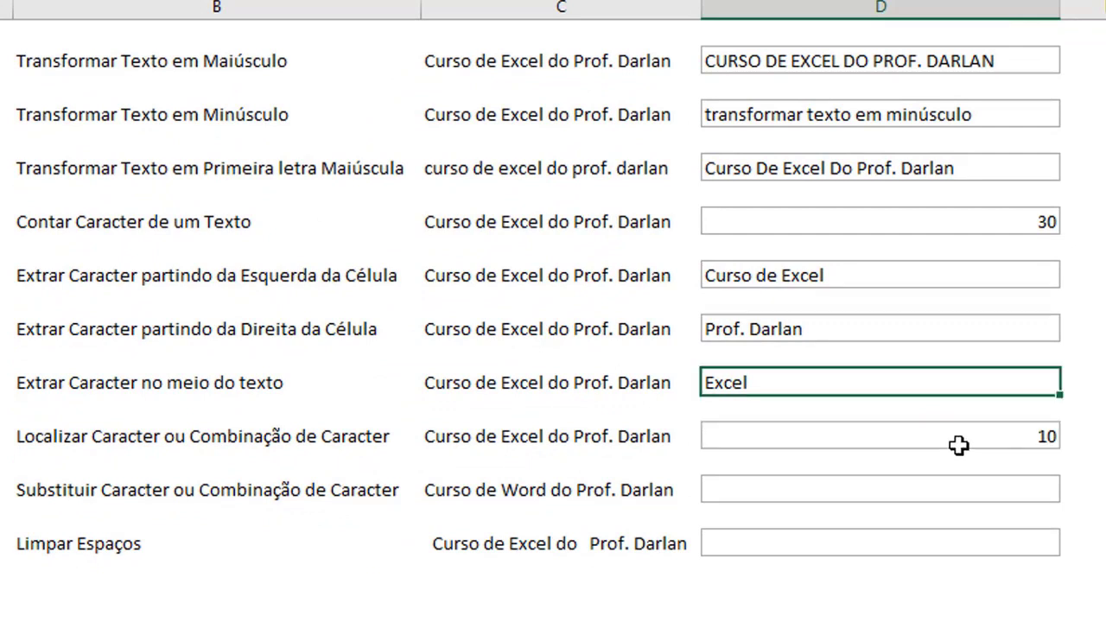
click(959, 443)
click(850, 376)
key(Down)
key(Down)
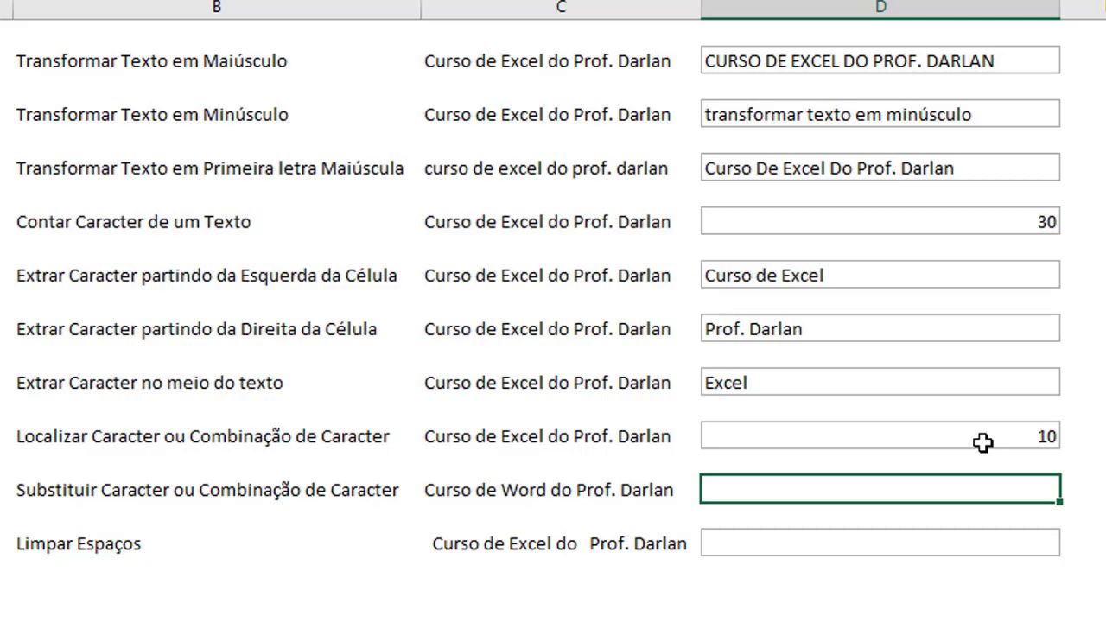
Enter =SUBSTITUIR(C23;"Word";"Excel") in D23, giving 'Curso de Excel do Prof. Darlan'.
text(=su)
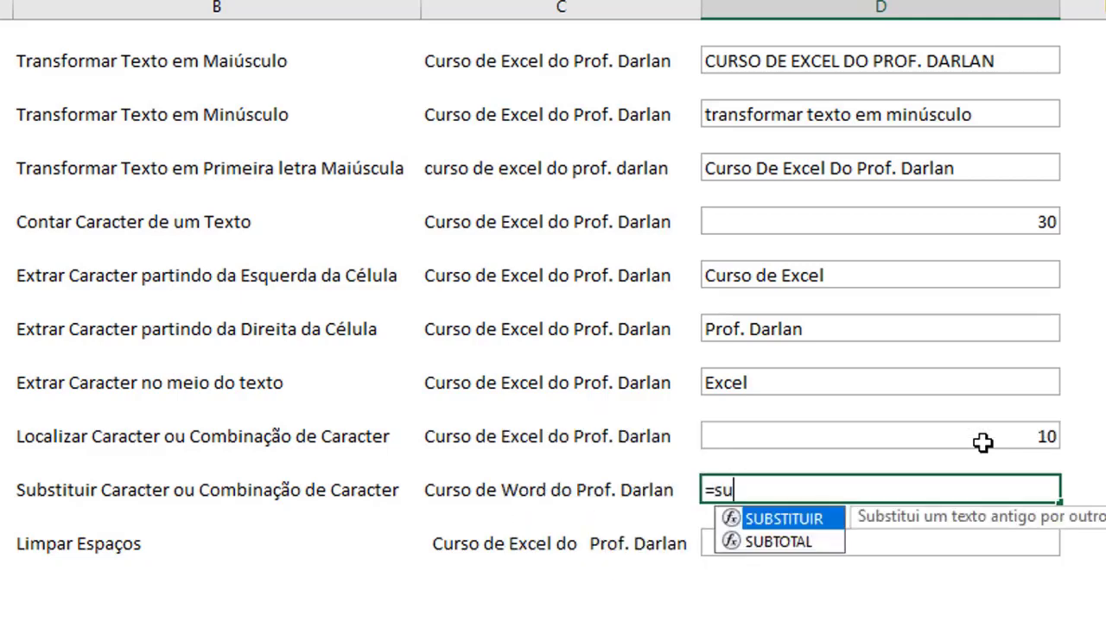
key(Tab)
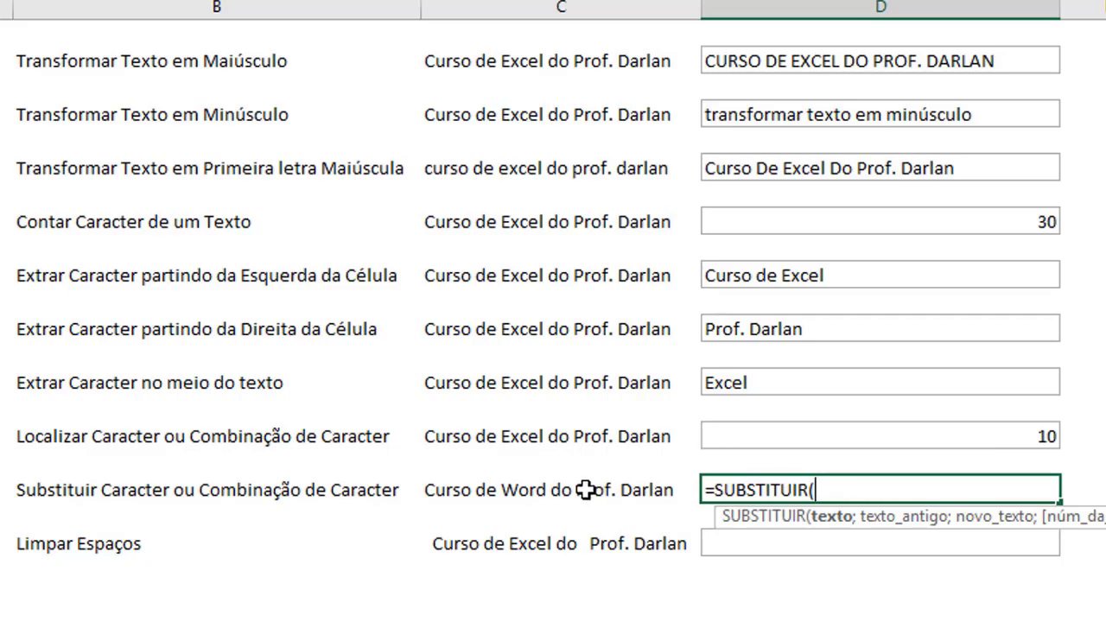
click(585, 490)
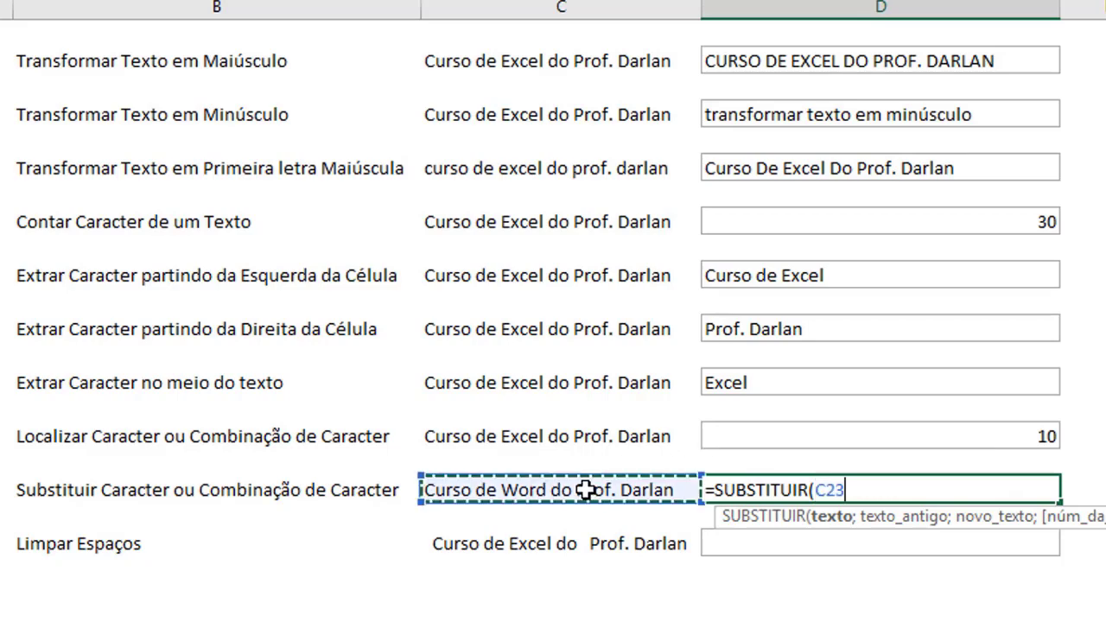
text(;)
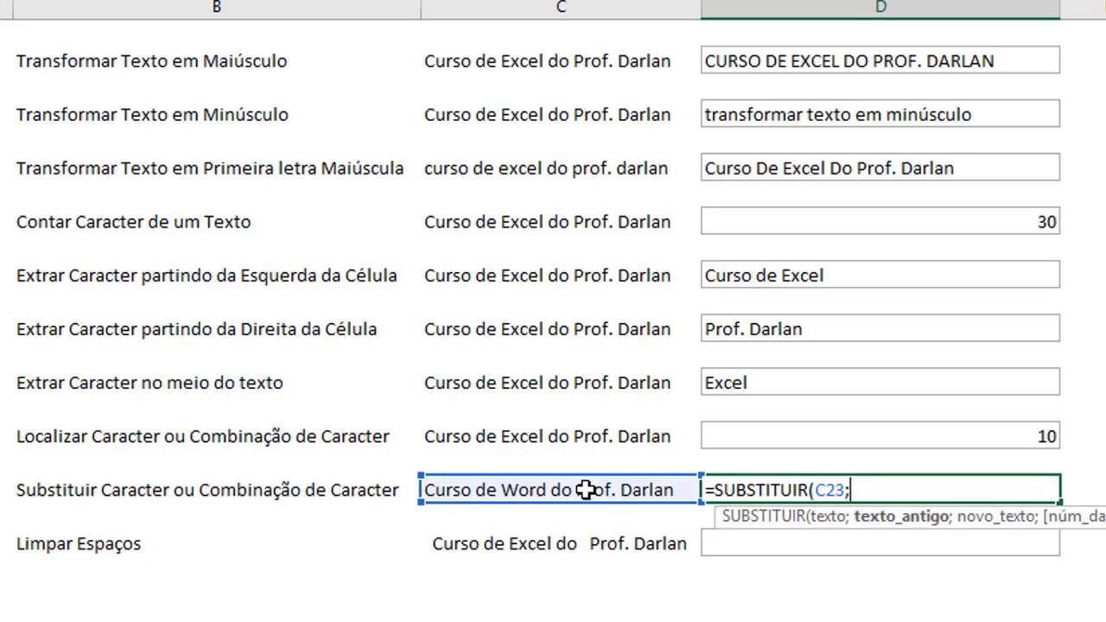
text("Word)
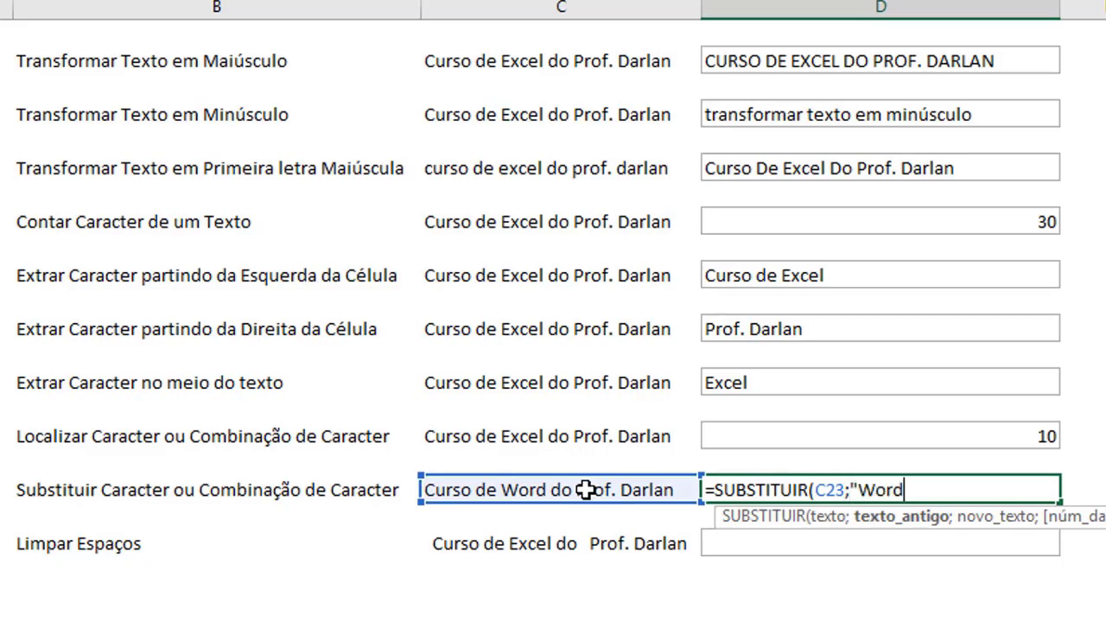
text(";)
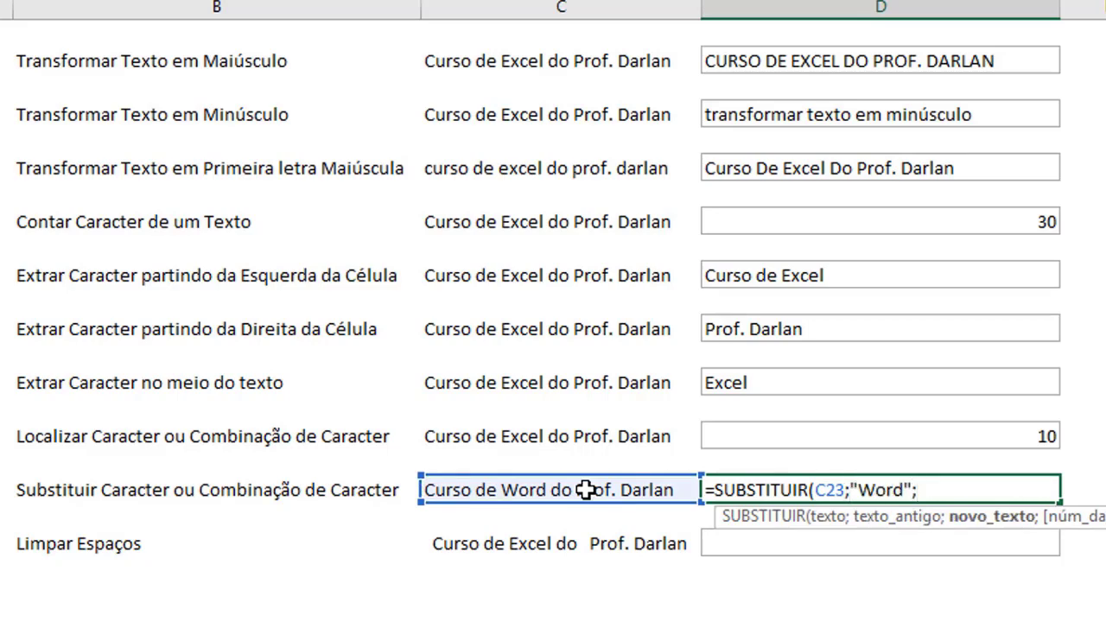
text("Excel")
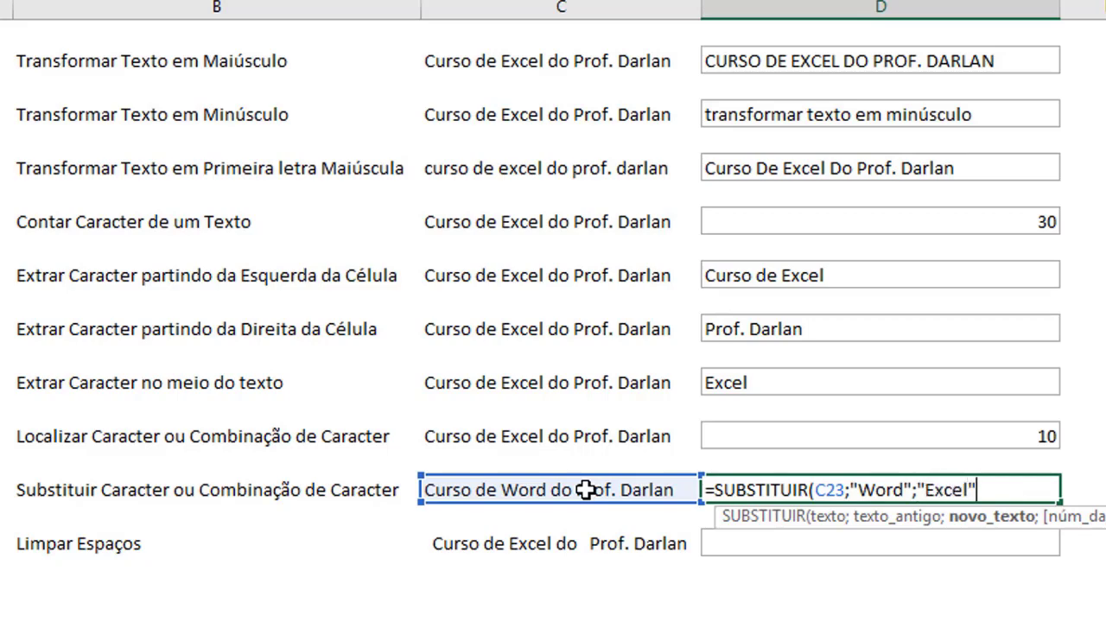
text(;)
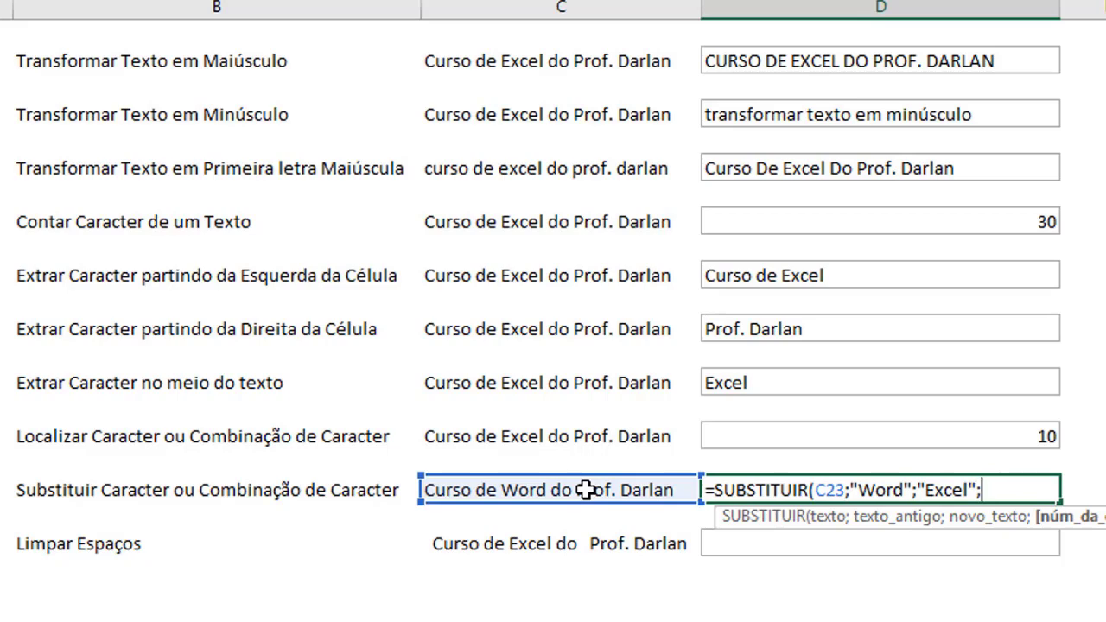
key(BackSpace)
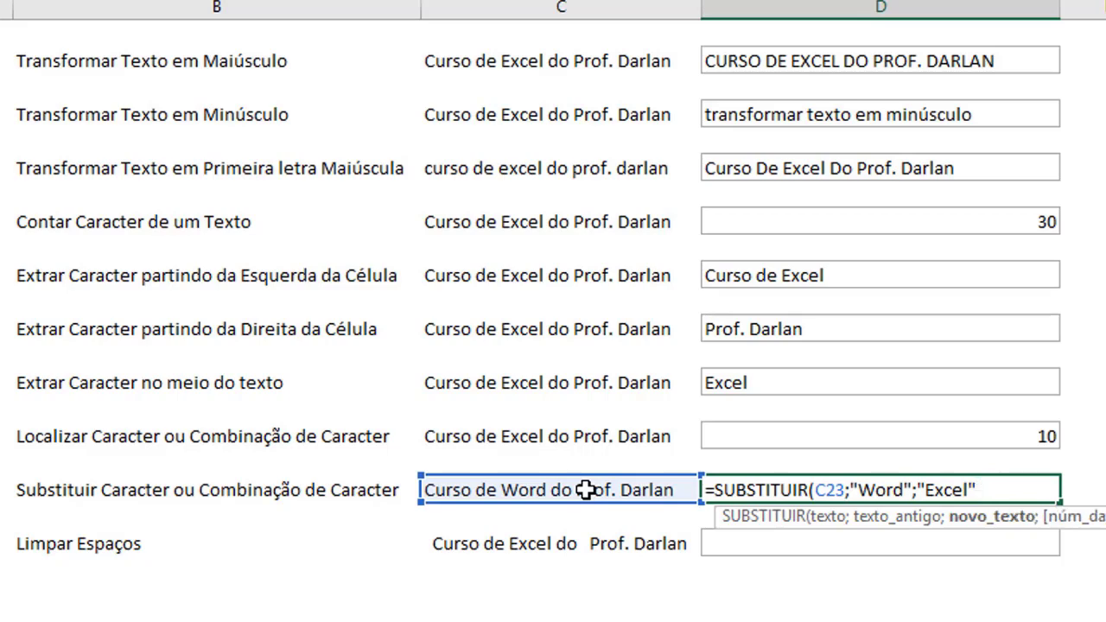
text(;)
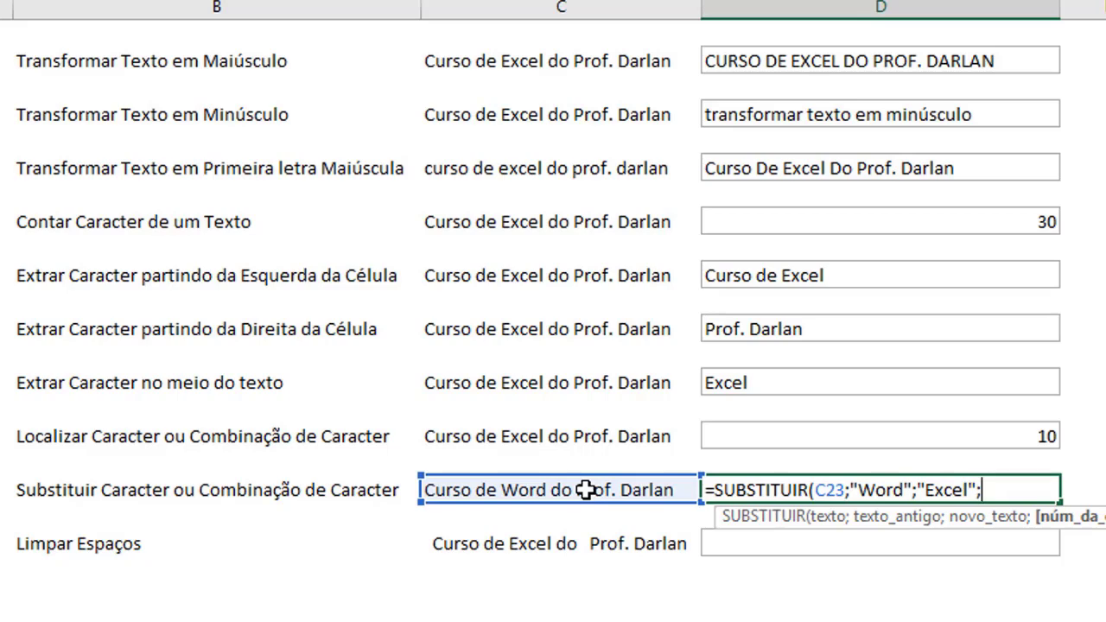
key(BackSpace)
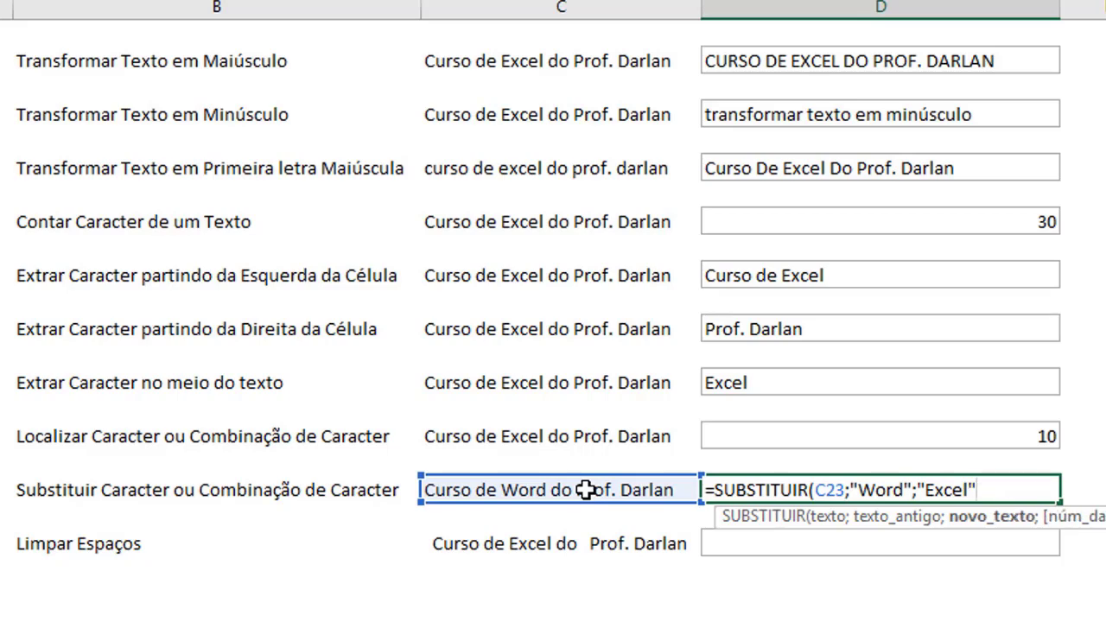
text())
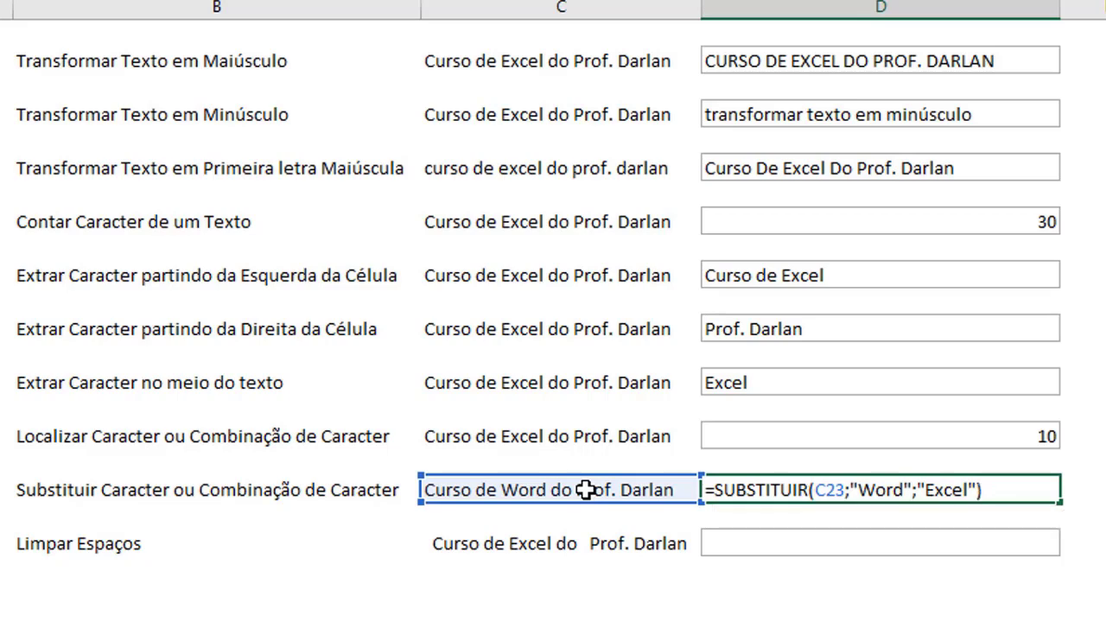
key(Return)
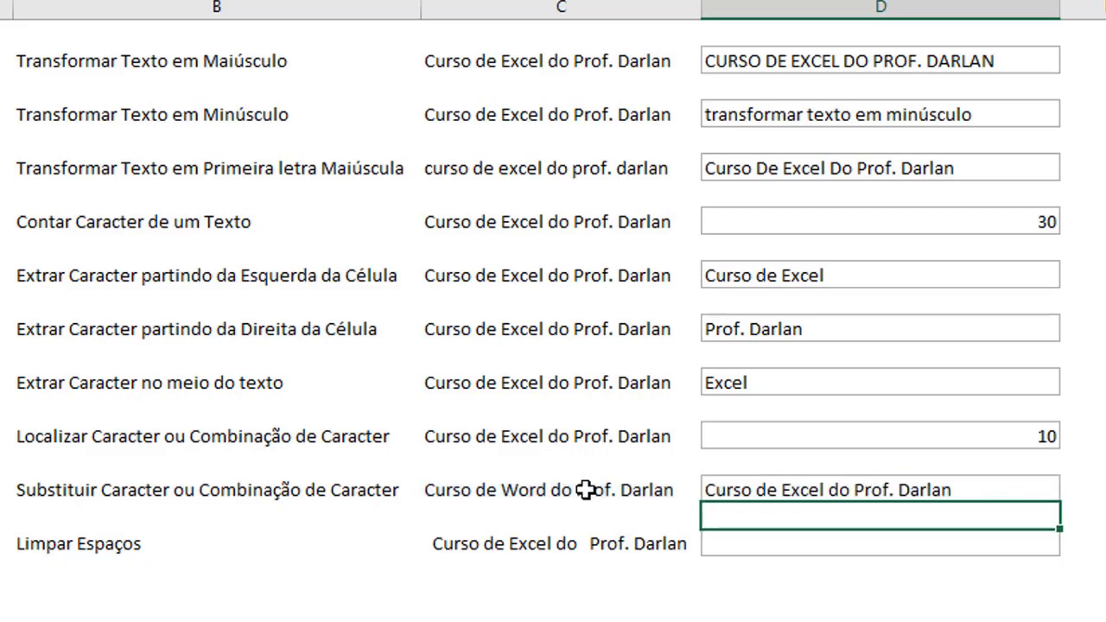
key(Down)
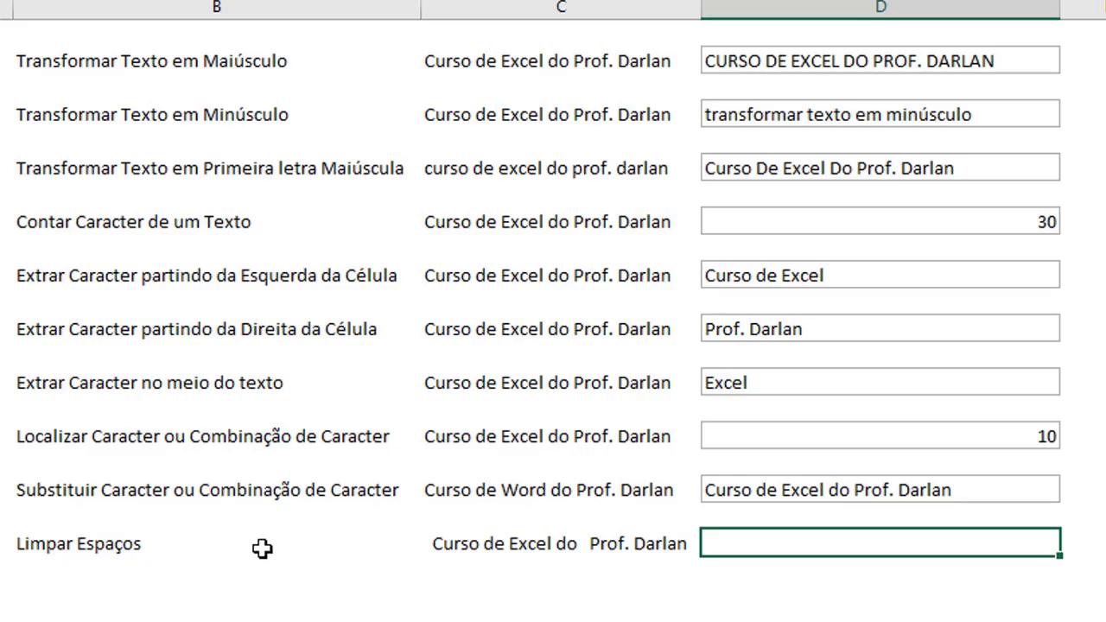
Inspect the C25 text for its extra spaces, leaving it unchanged.
click(484, 544)
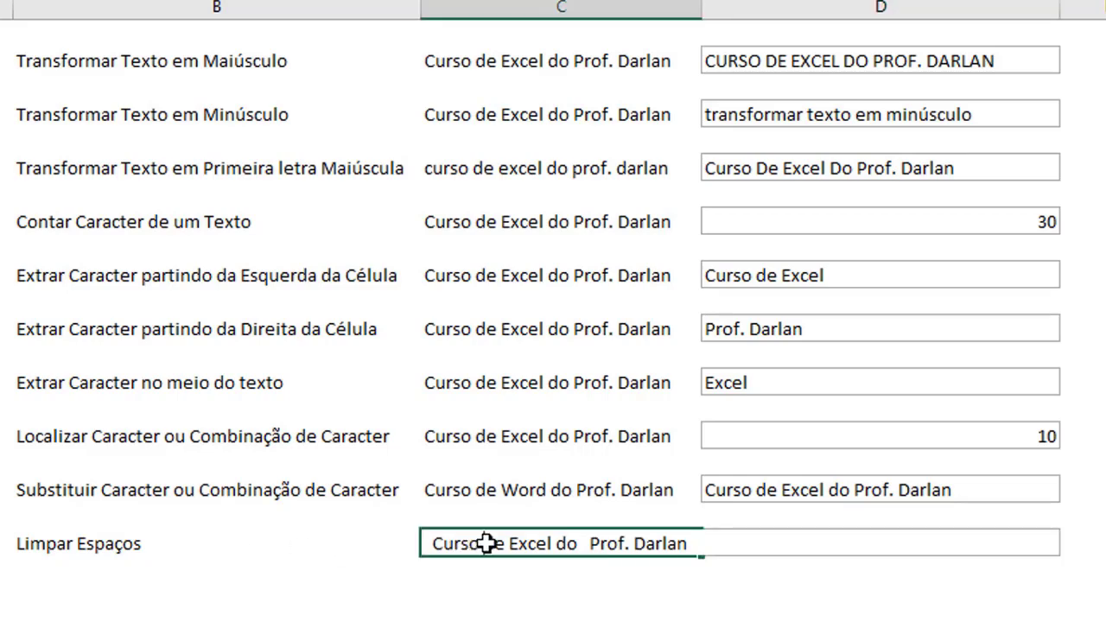
double_click(435, 543)
key(Right)
key(Right)
key(Right)
key(Right)
key(Right)
key(Right)
key(Right)
key(Right)
key(Right)
key(Right)
key(Right)
key(Right)
key(Right)
key(Right)
key(Right)
key(Right)
key(Right)
key(Right)
key(Right)
key(Right)
key(Right)
key(Right)
key(Right)
key(Right)
key(Right)
key(Right)
key(Return)
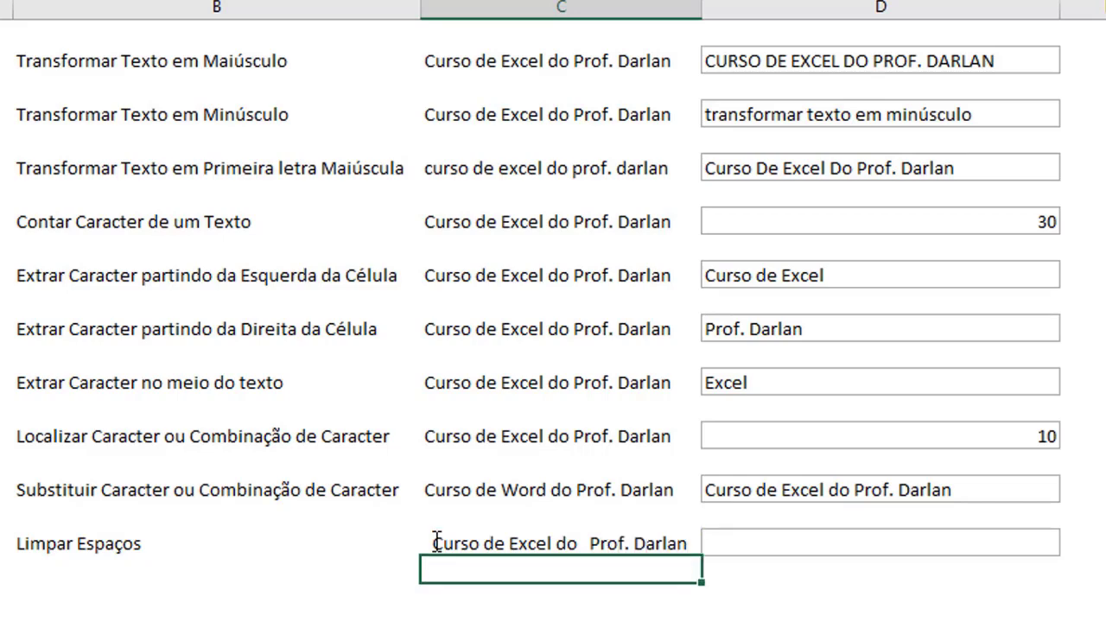
key(Up)
Enter =ARRUMAR(C25) in D25 to return the text without extra spaces.
key(Right)
text(=)
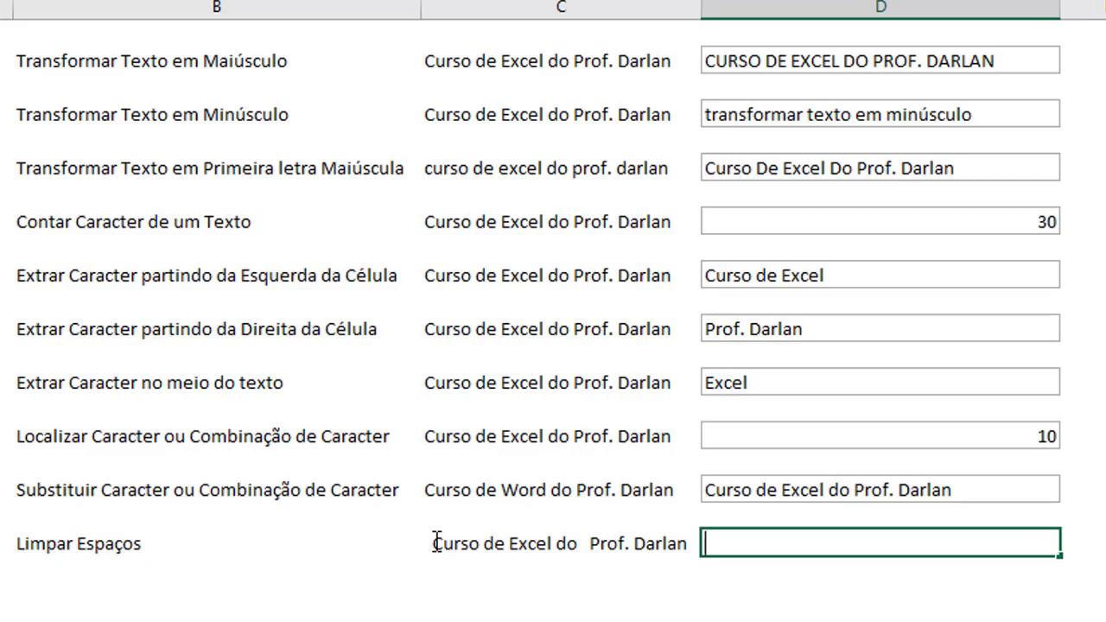
text(arru)
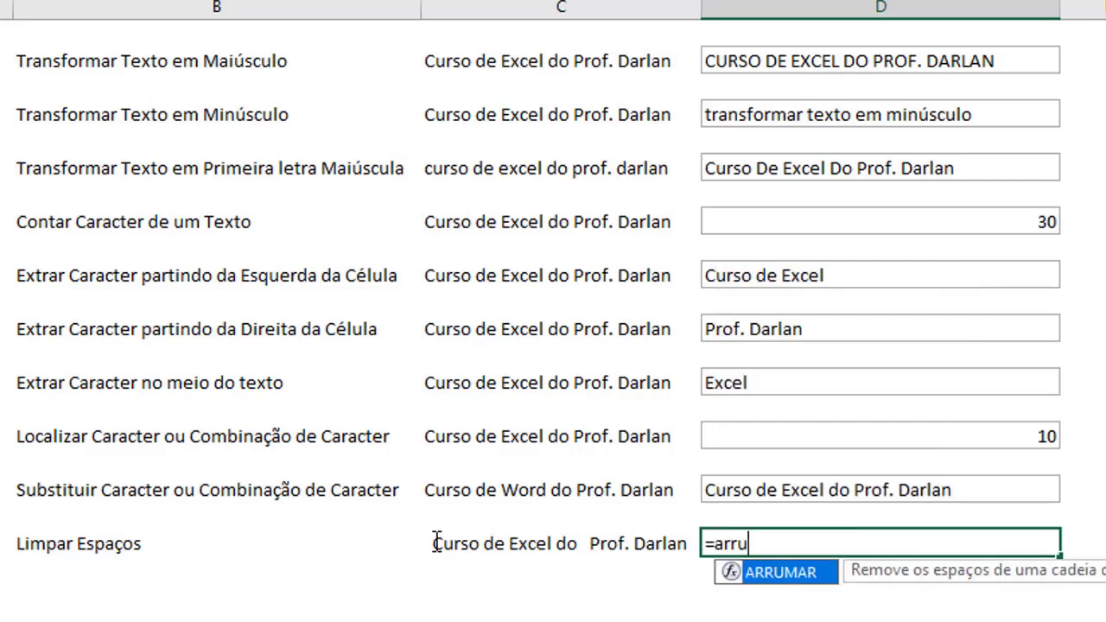
key(Tab)
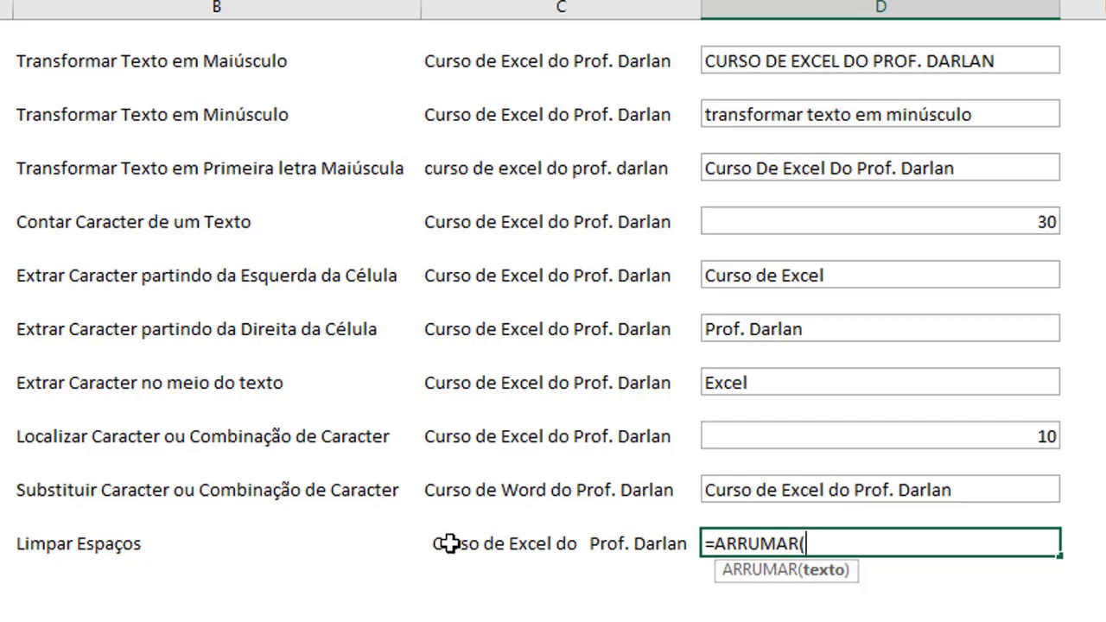
click(450, 543)
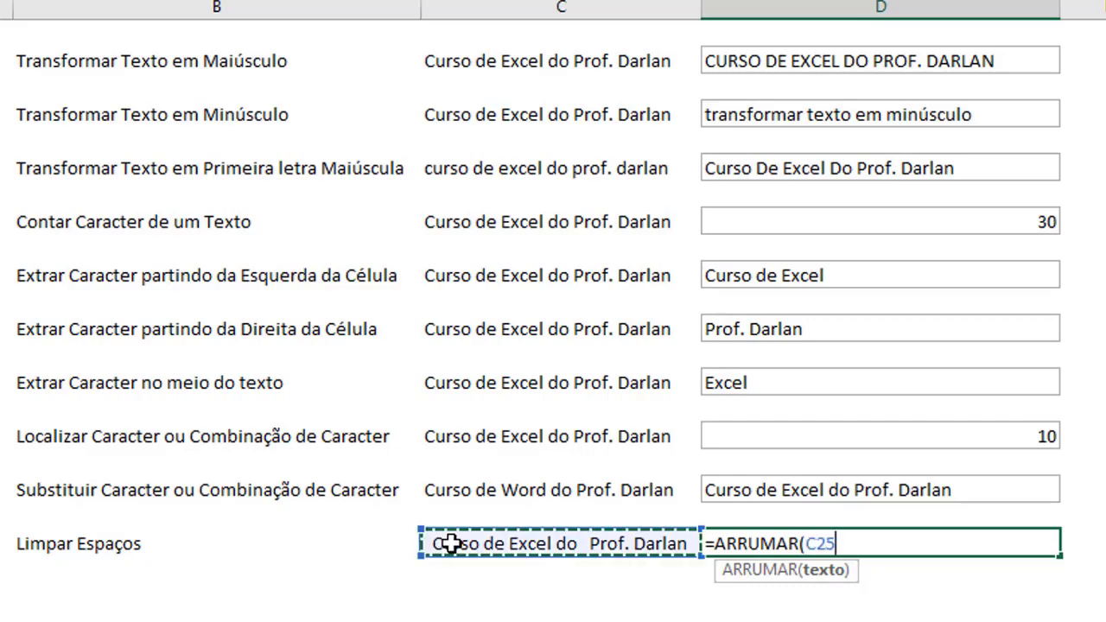
key(Return)
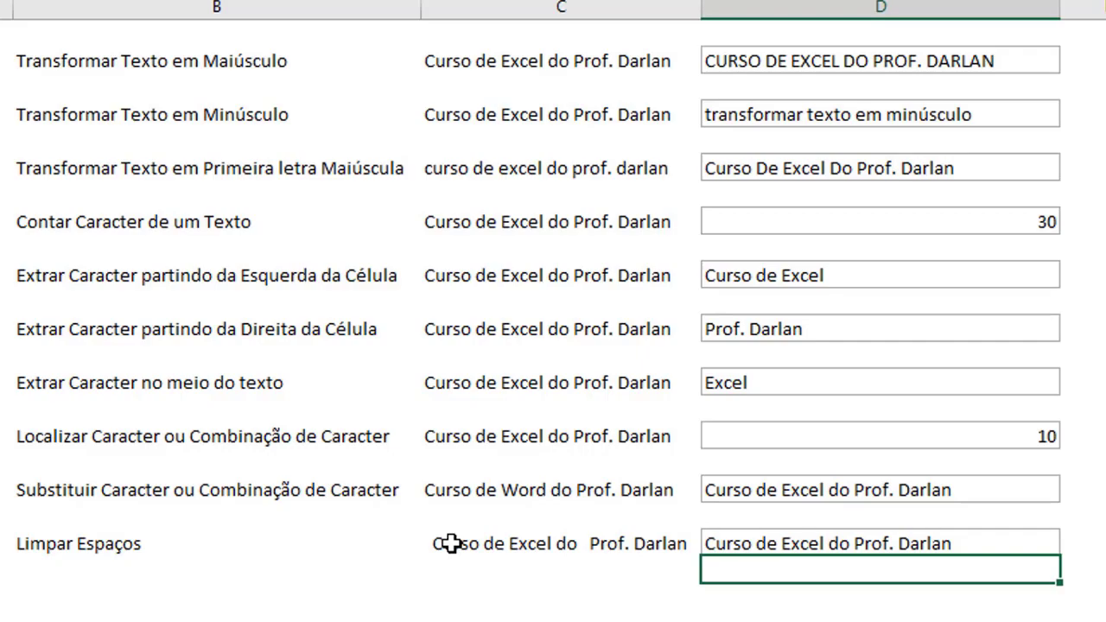
On the Função Esquerda sheet, enter =ESQUERDA(B6;5) in C6 to take the name's first five letters.
click(517, 589)
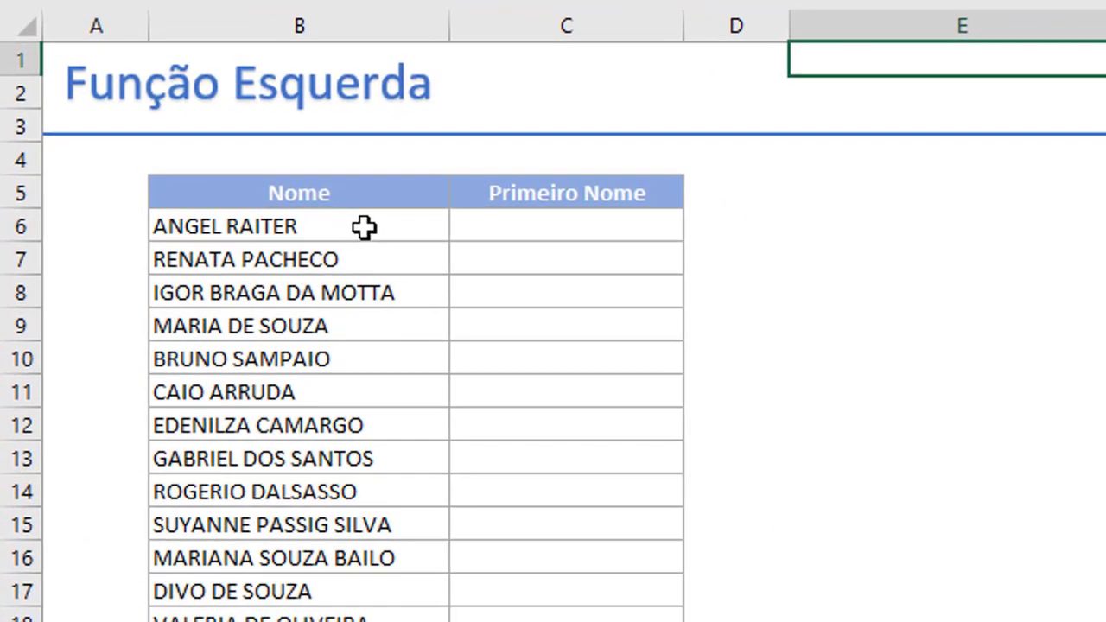
click(492, 248)
click(546, 227)
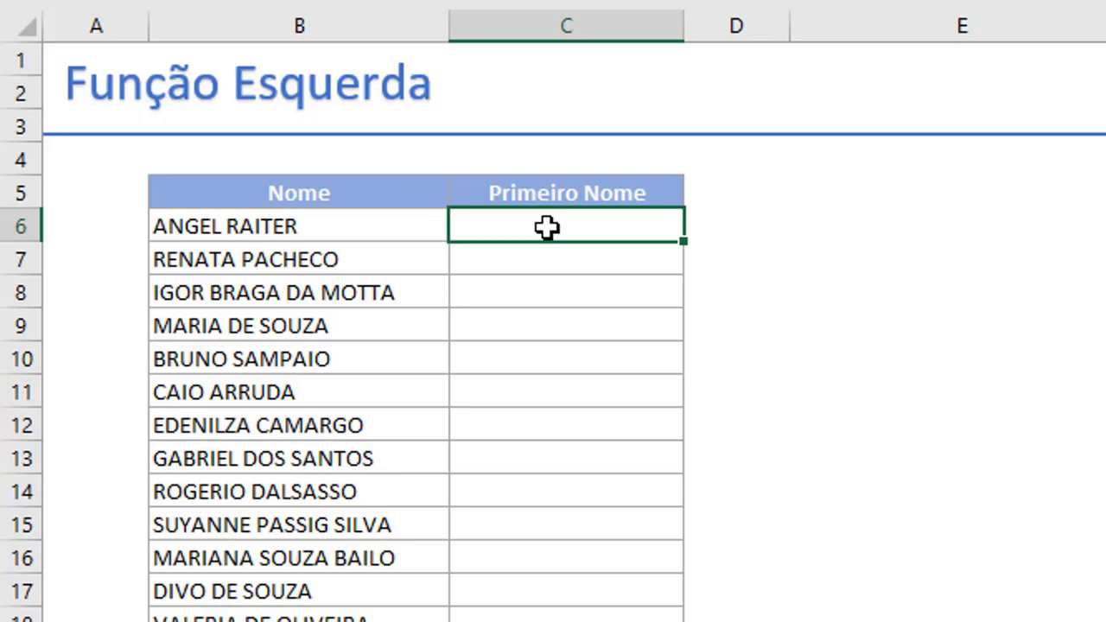
text(=)
text(esque)
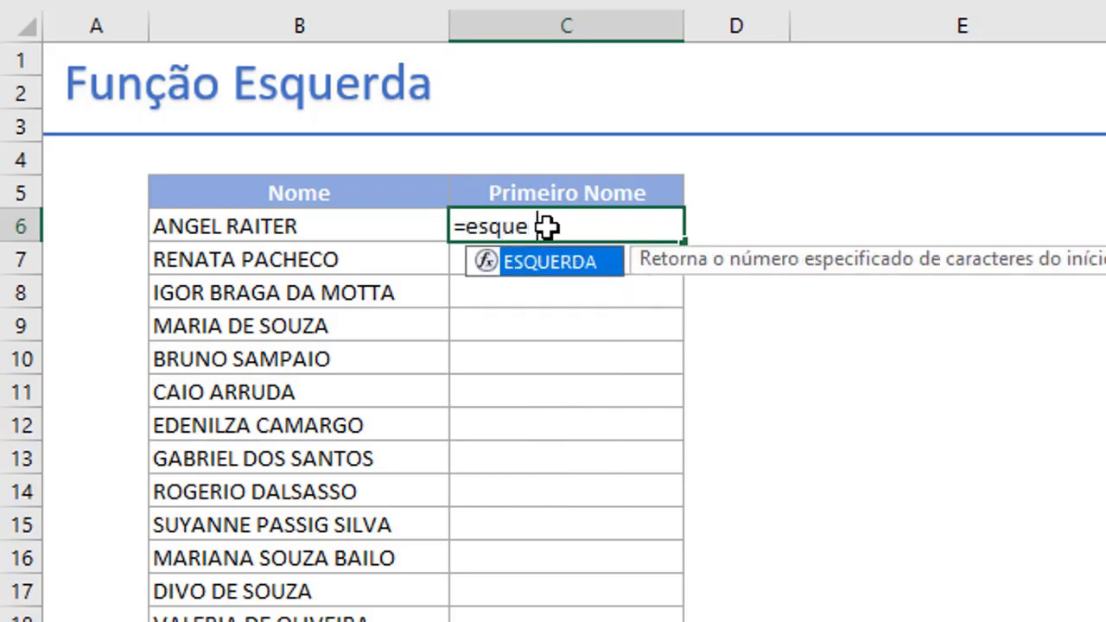
text(r)
key(Tab)
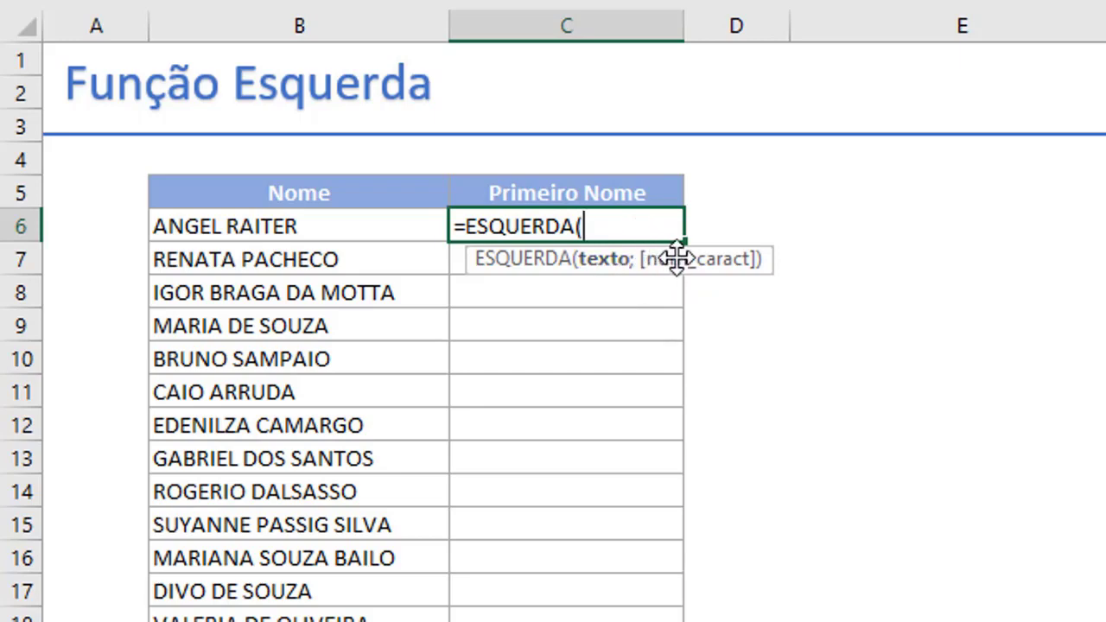
click(243, 229)
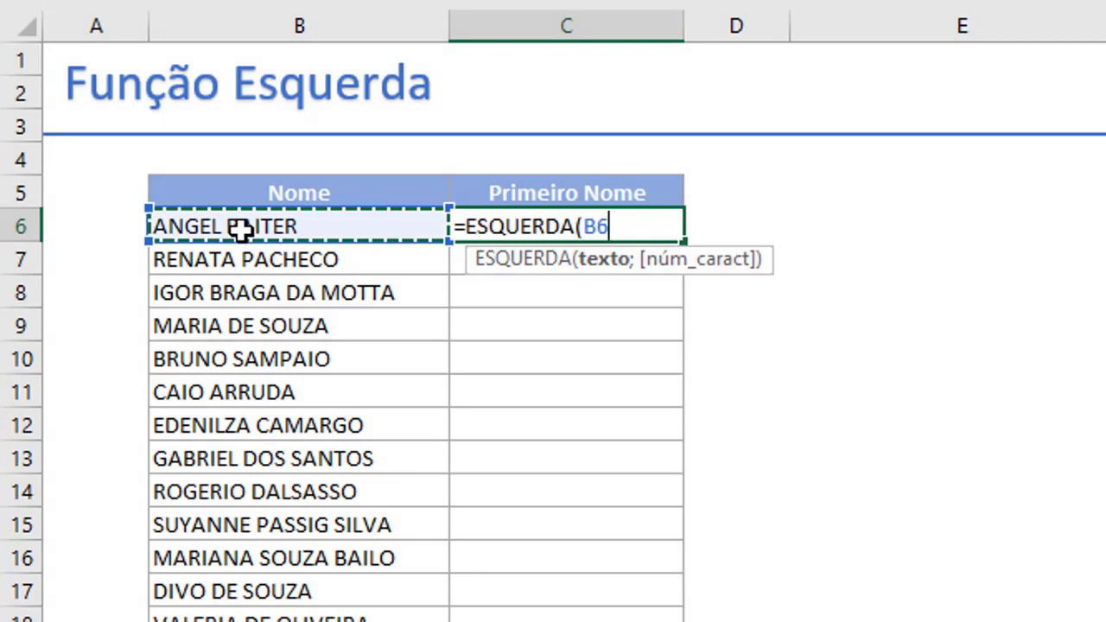
text(;)
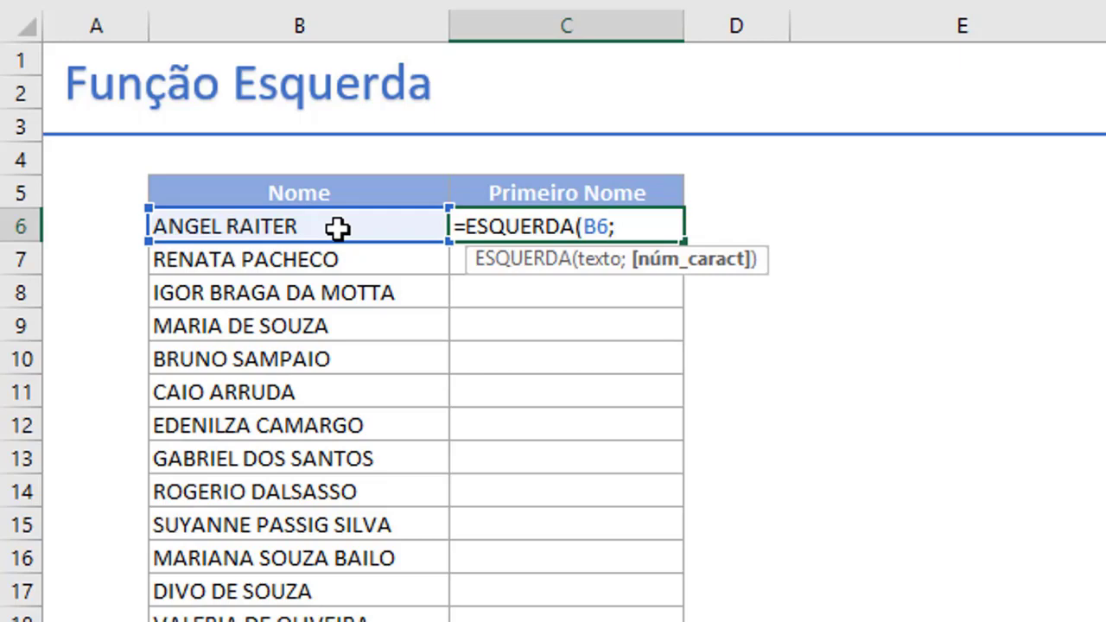
text(5)
key(Return)
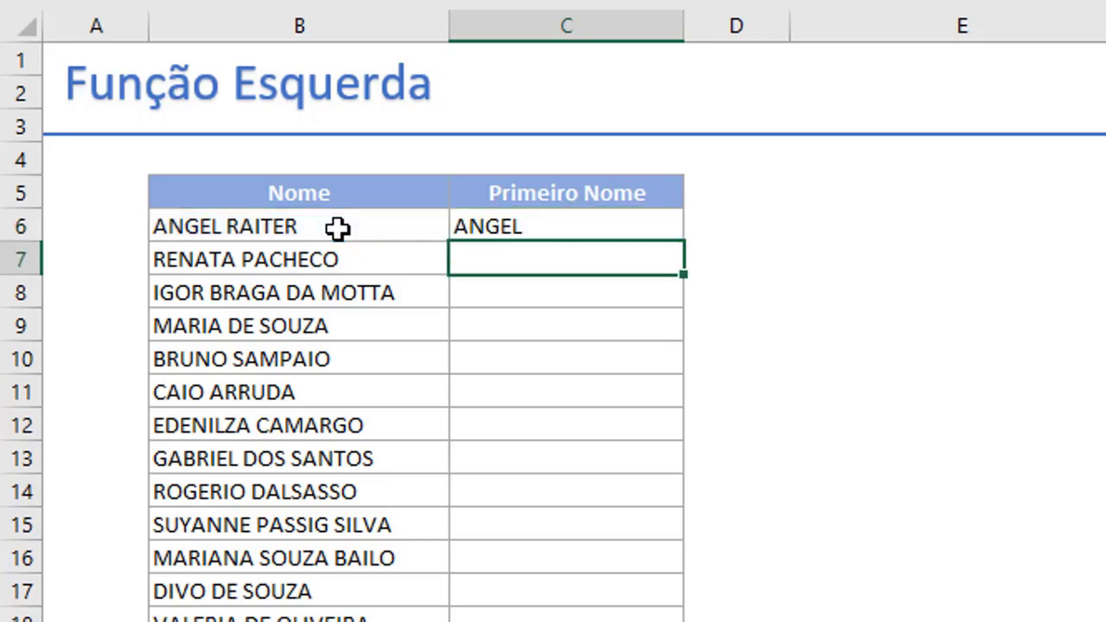
Copy the C6 formula down the whole Primeiro Nome column.
click(639, 227)
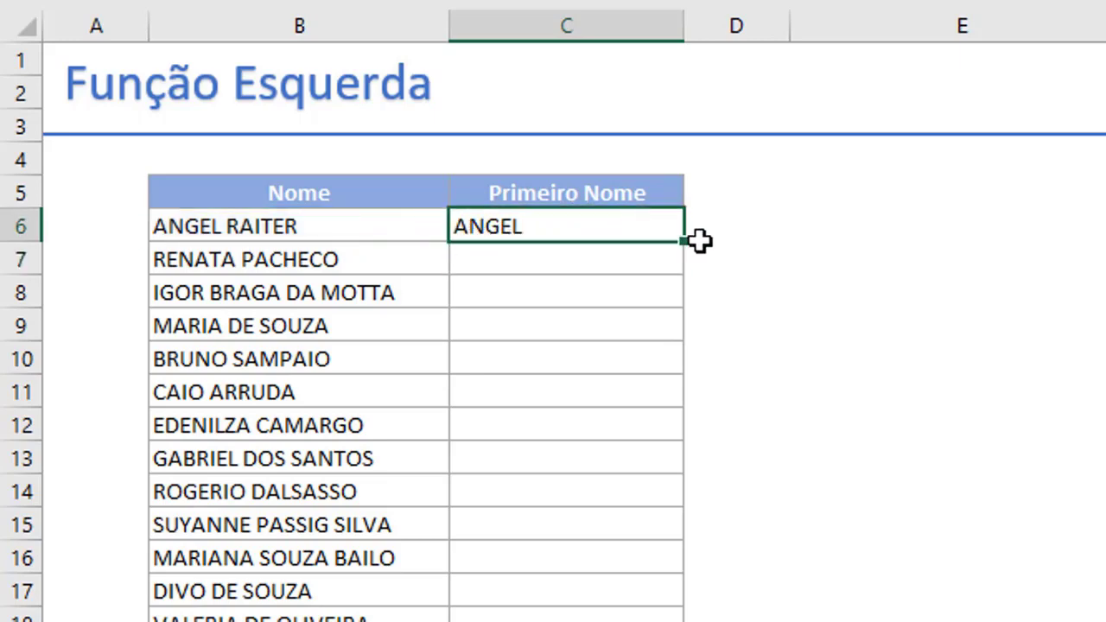
double_click(686, 241)
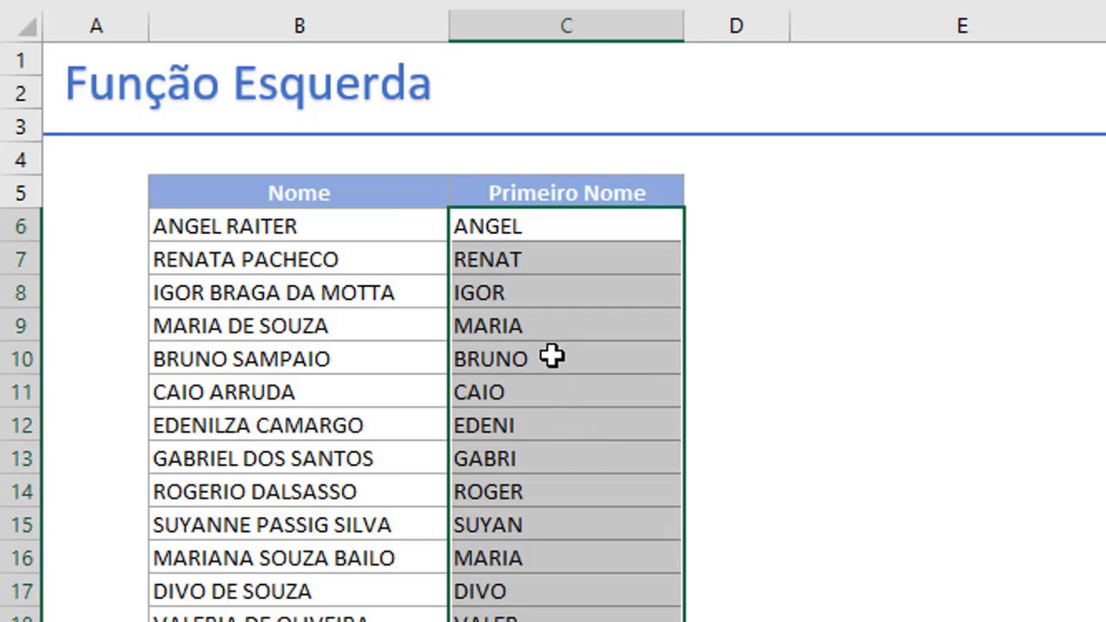
click(737, 232)
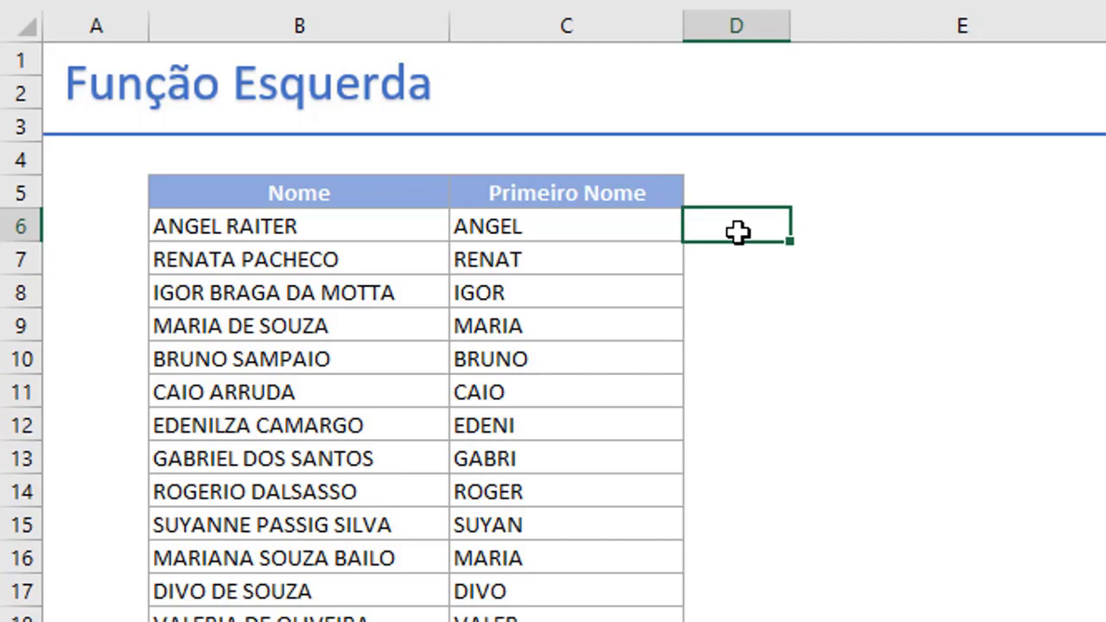
Enter =LOCALIZAR(" ";B6) in D6 and copy it down column D.
text(=loc)
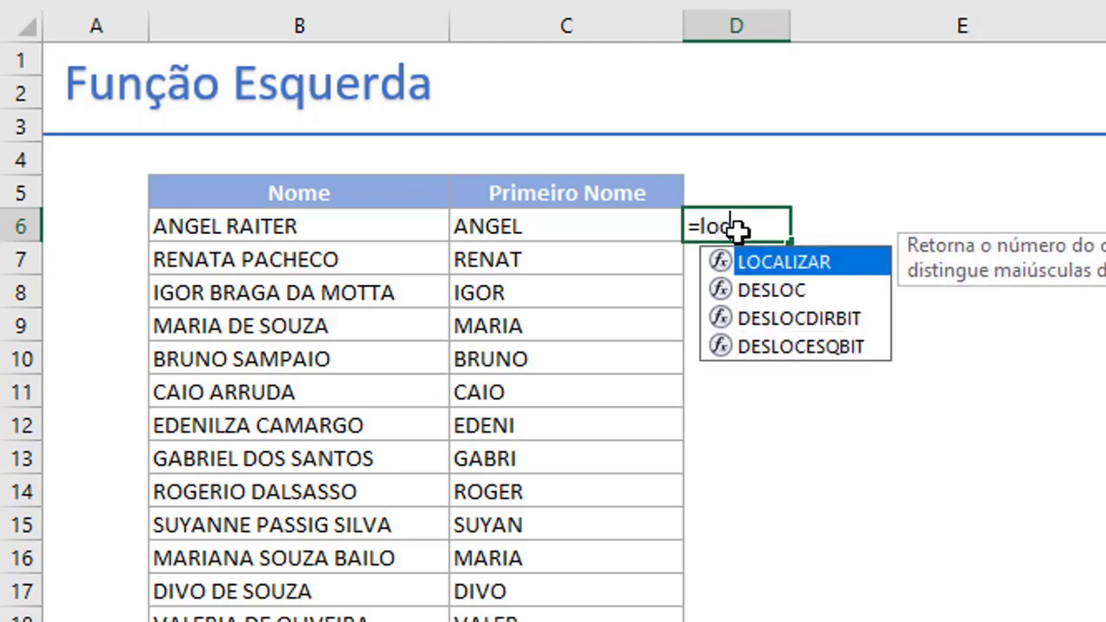
key(Tab)
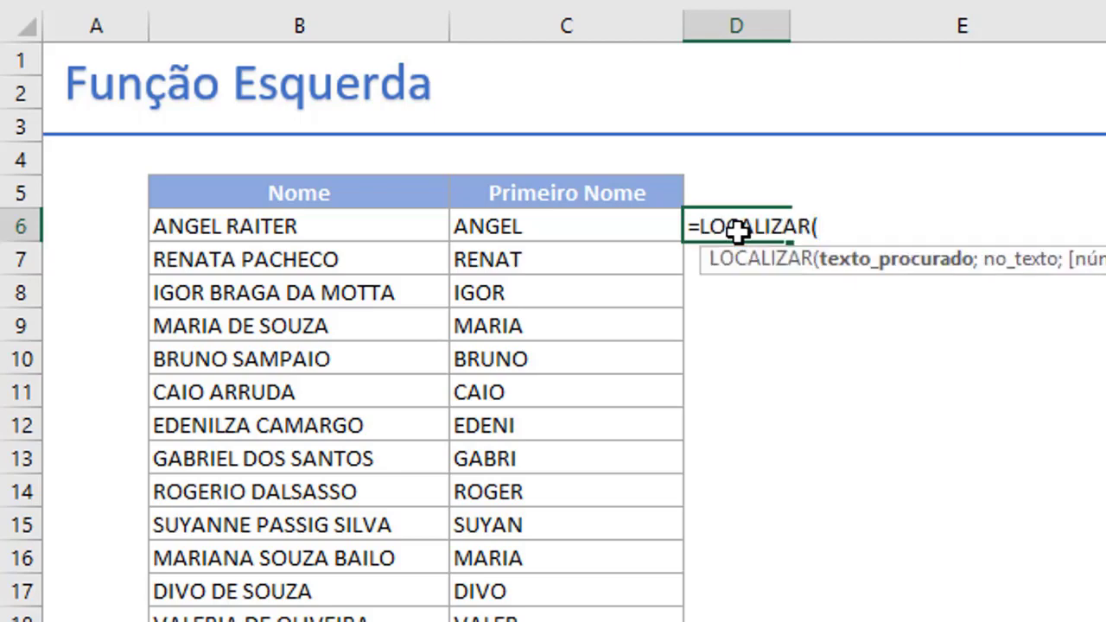
text(" ")
text(;)
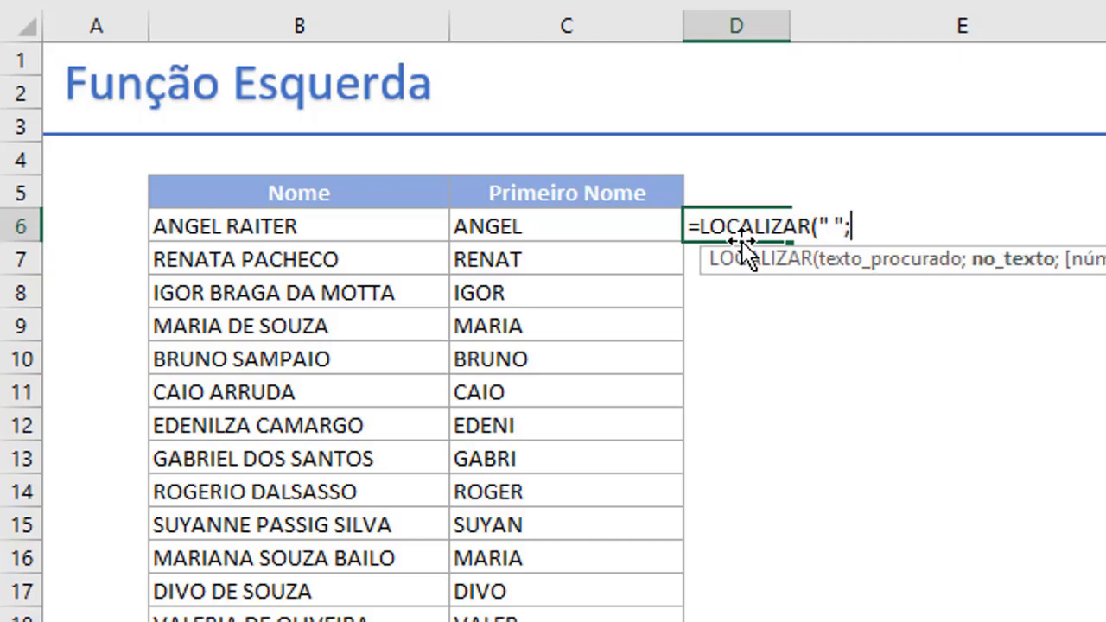
click(432, 226)
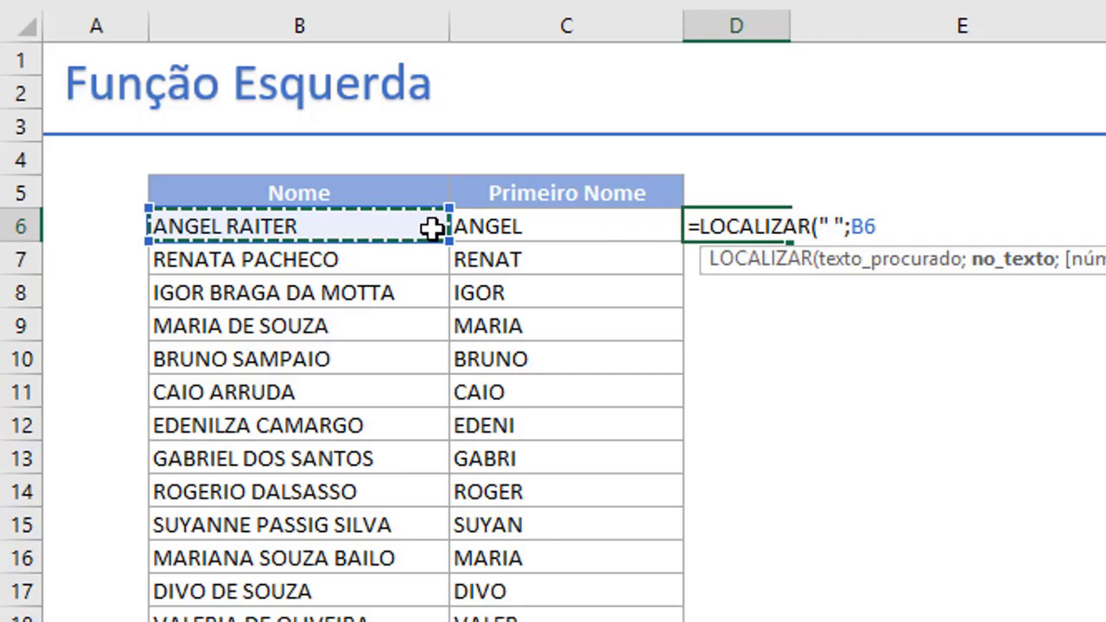
key(Return)
key(Up)
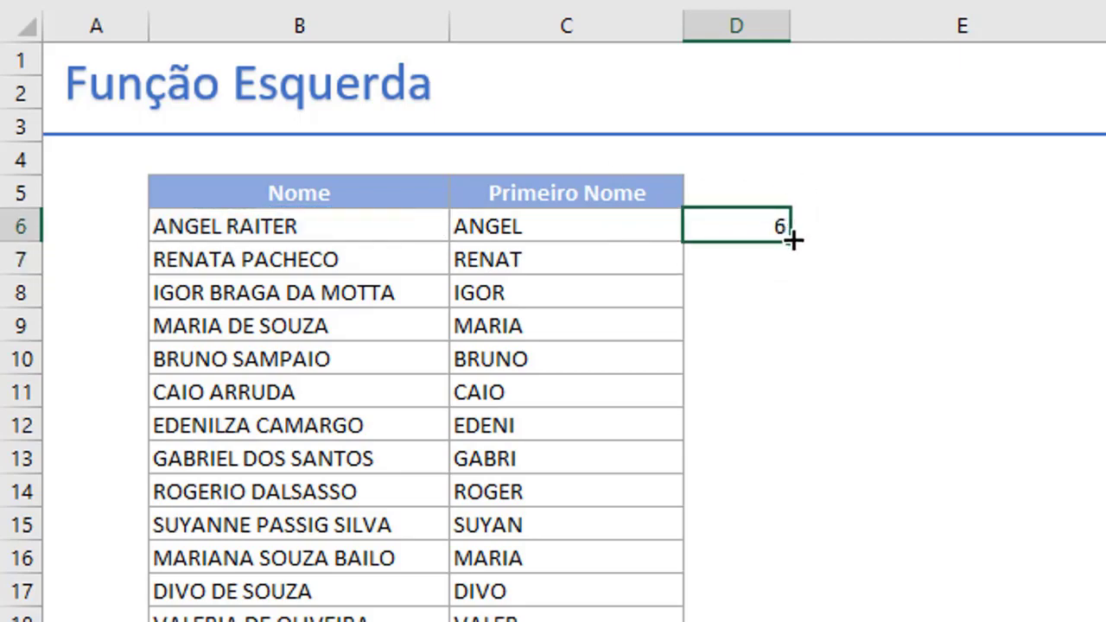
double_click(792, 240)
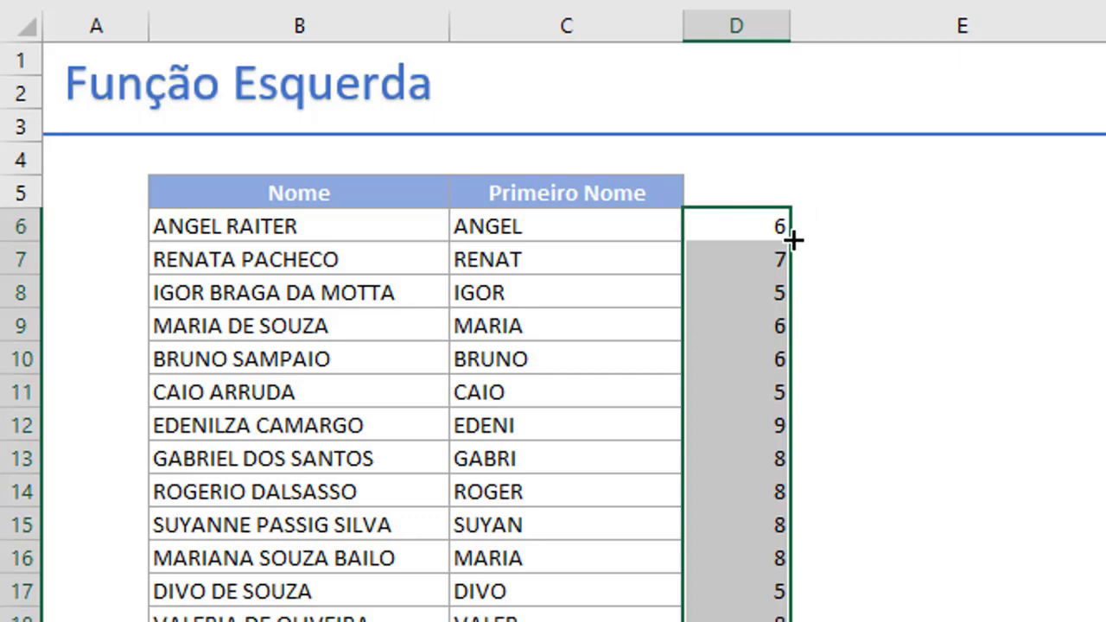
click(846, 229)
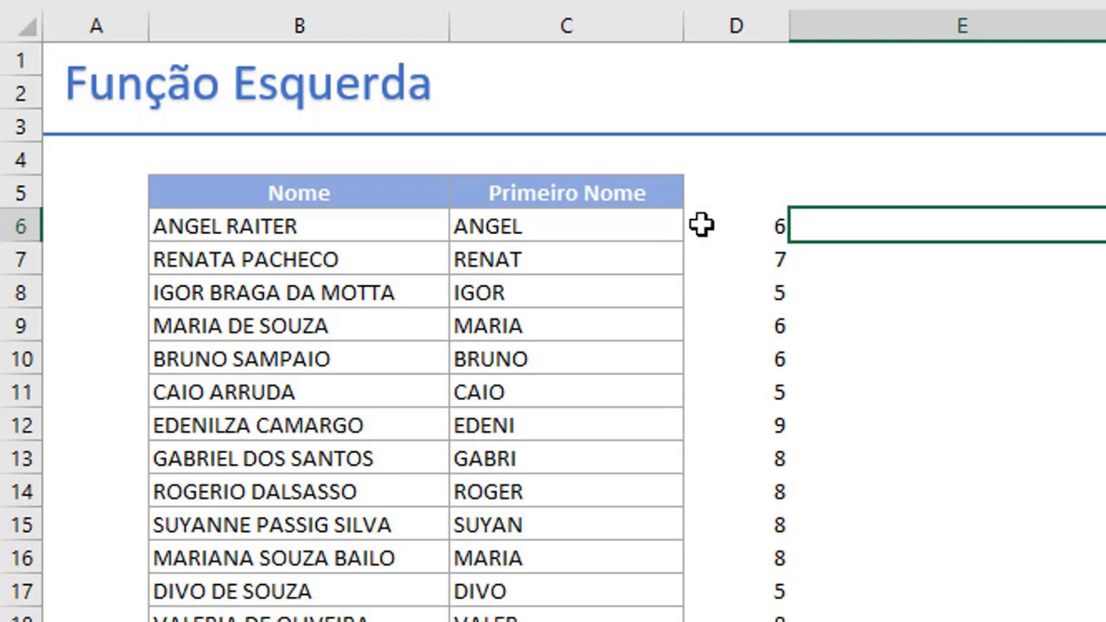
click(704, 224)
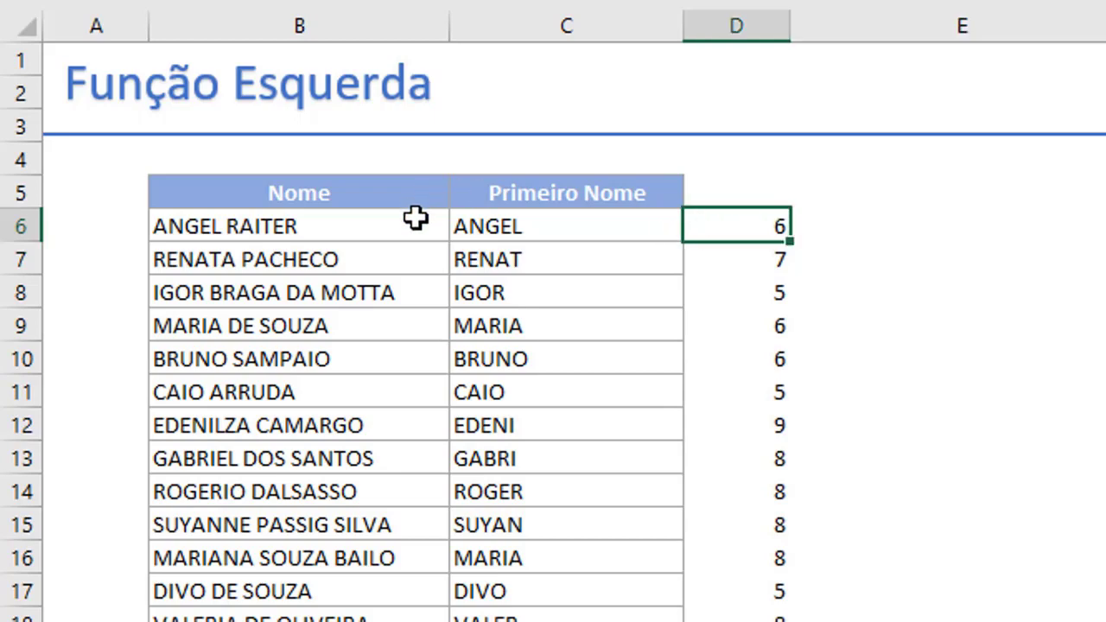
Change C6 to =ESQUERDA(B6;D6) and copy it down the Primeiro Nome column.
key(Right)
key(Right)
key(Right)
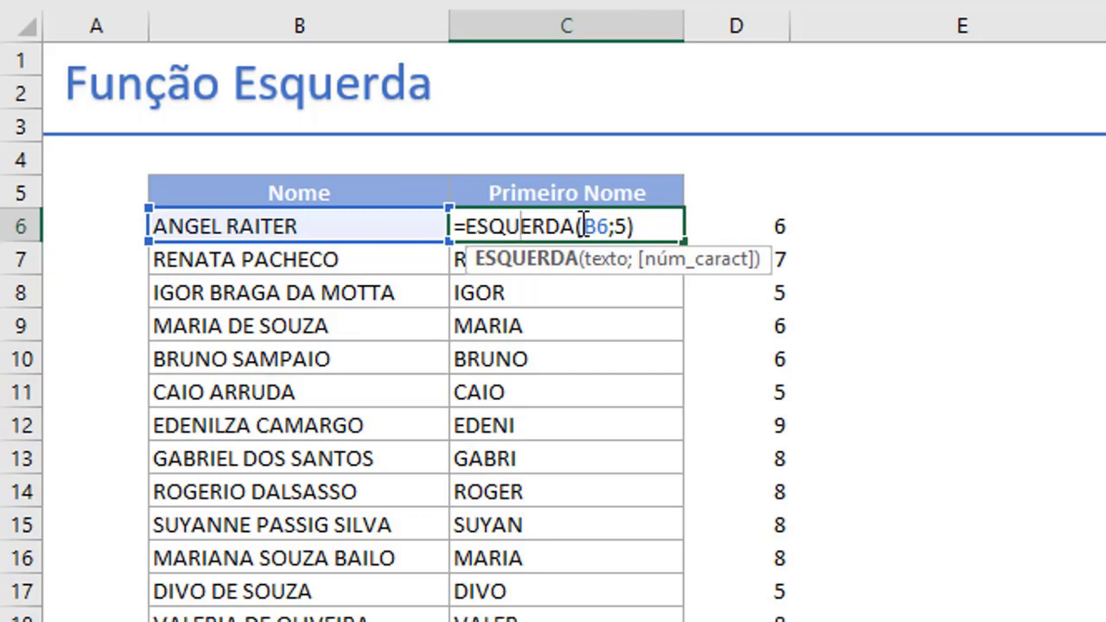
key(Right)
key(Right)
key(Right)
key(Right)
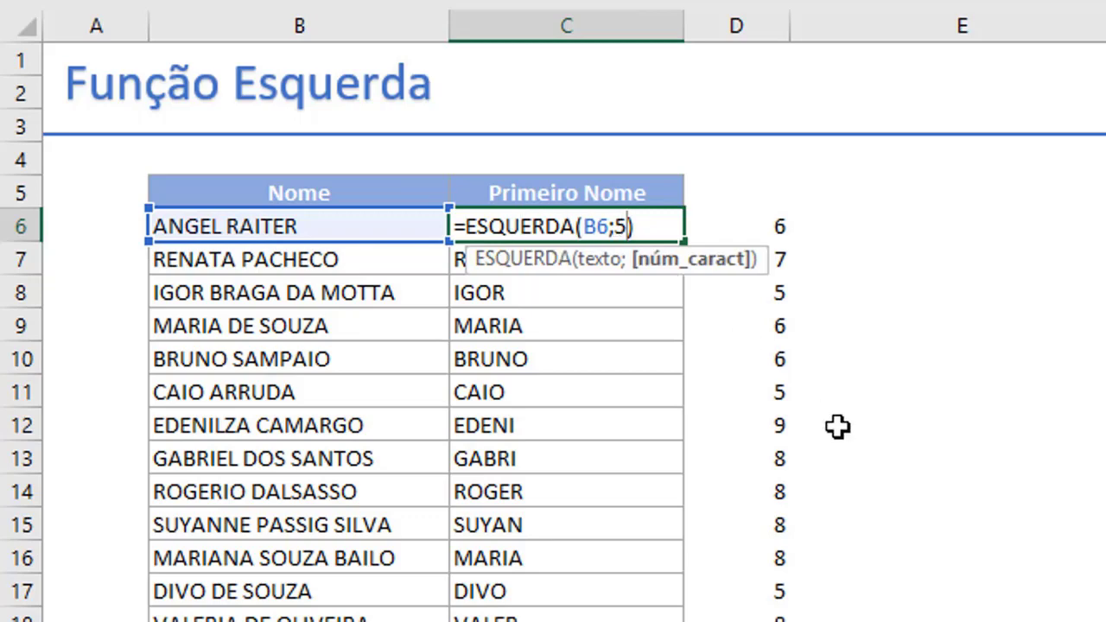
key(BackSpace)
click(736, 227)
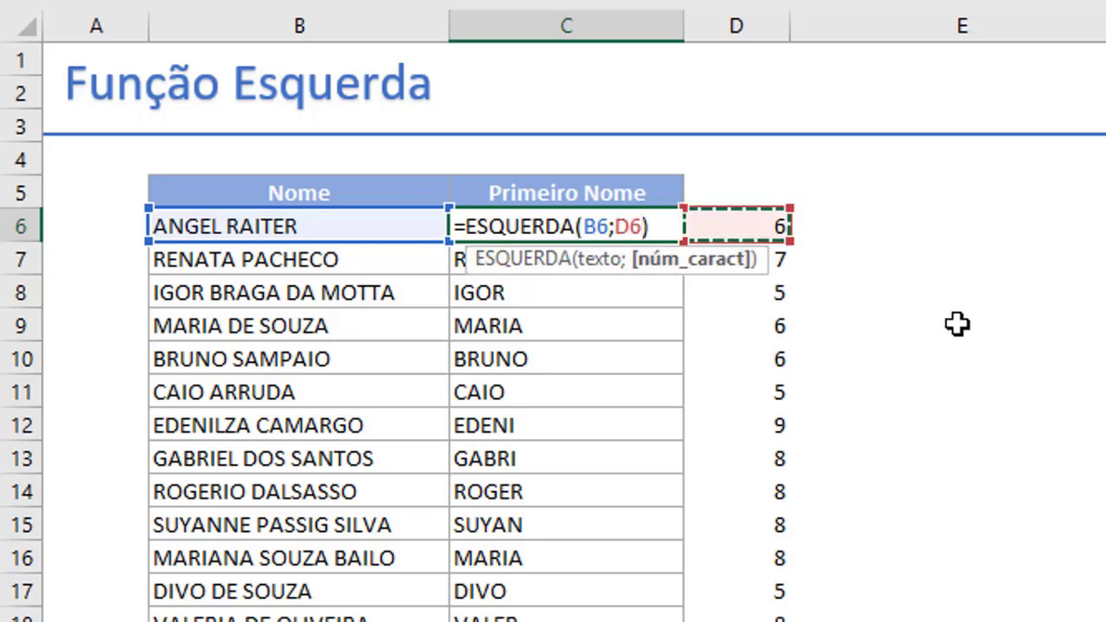
key(Return)
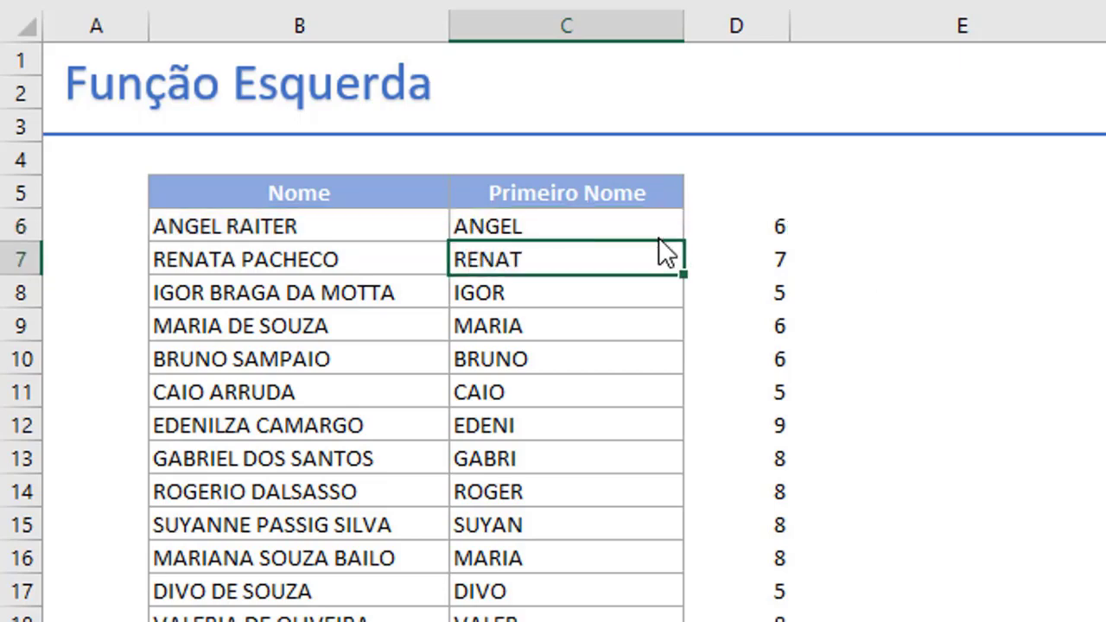
click(659, 227)
double_click(681, 241)
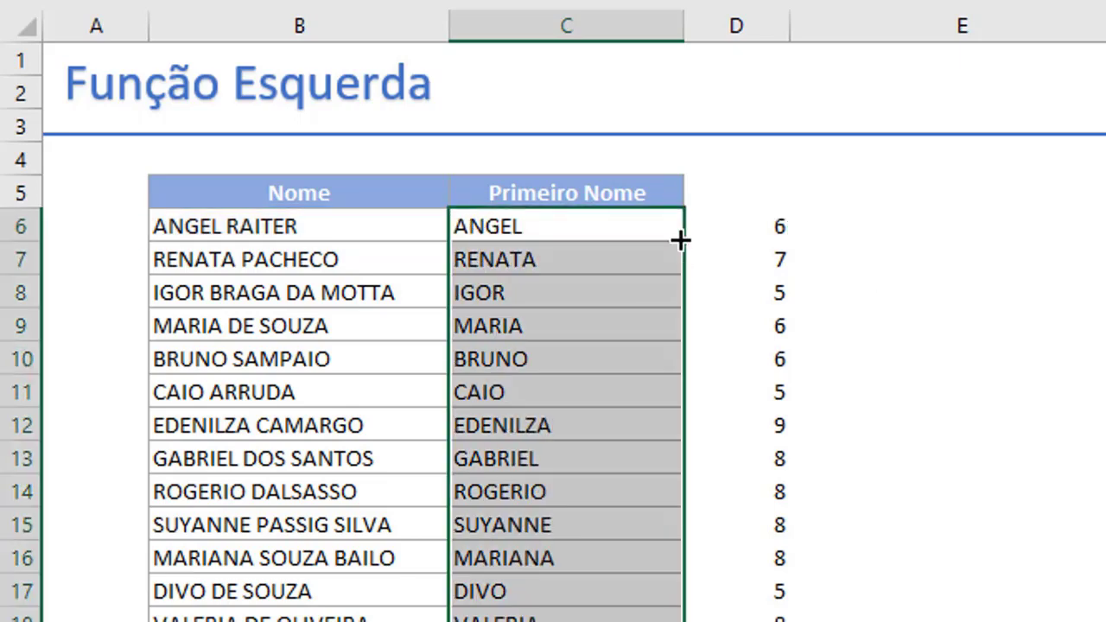
click(959, 298)
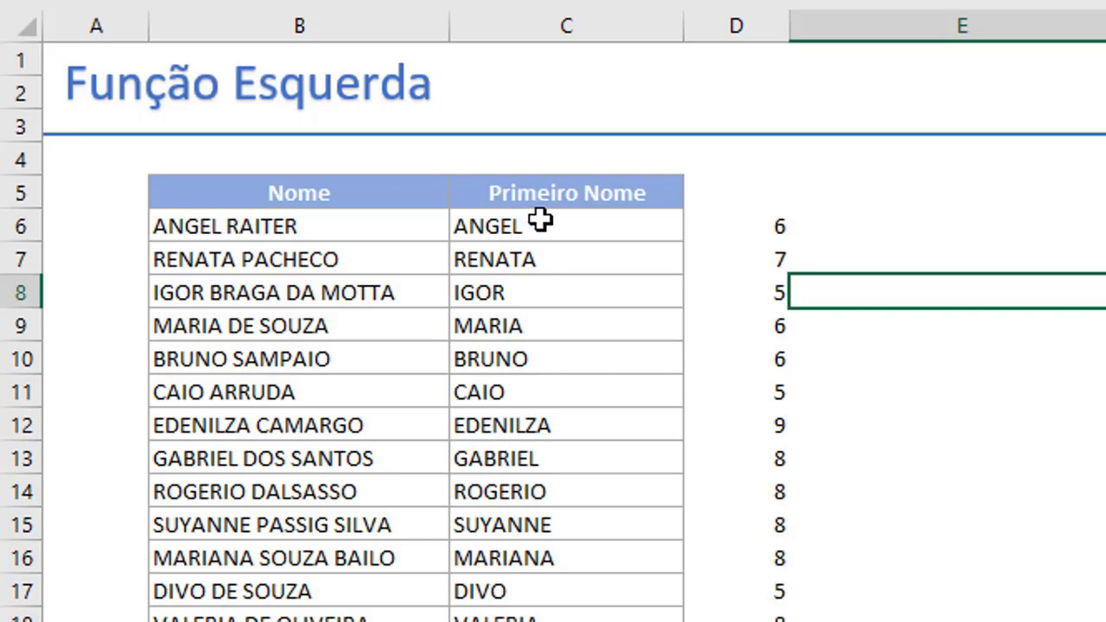
click(759, 232)
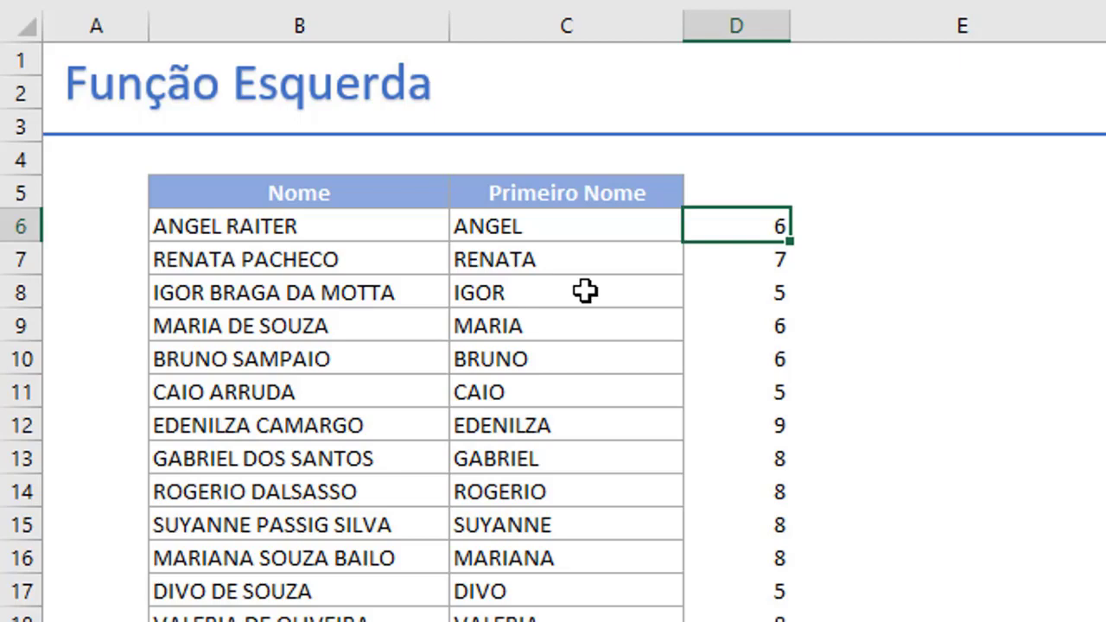
click(565, 219)
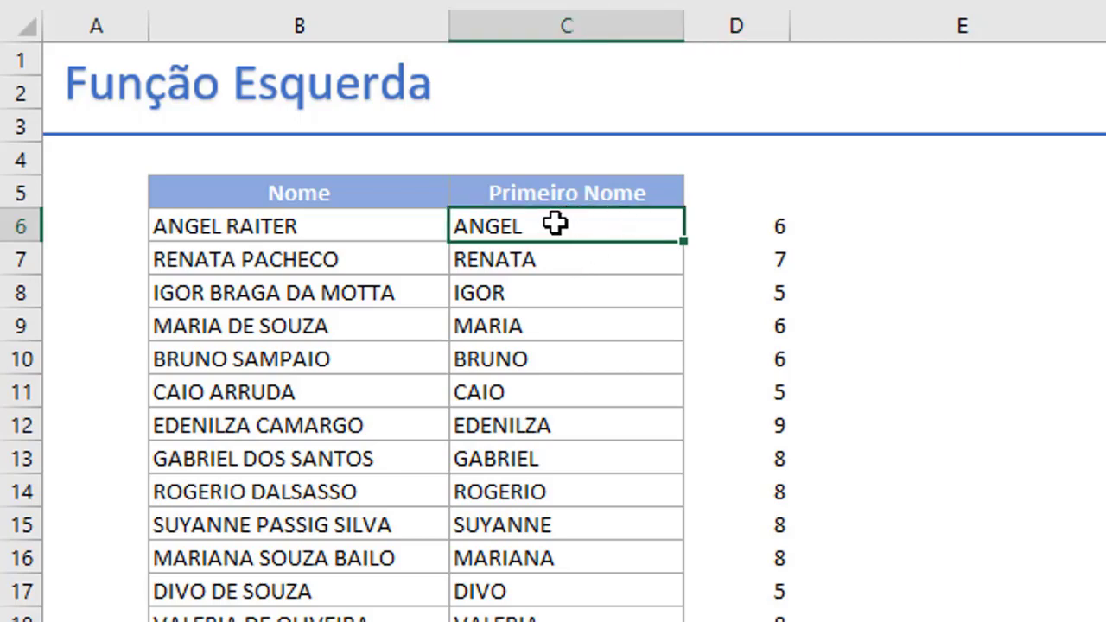
click(759, 217)
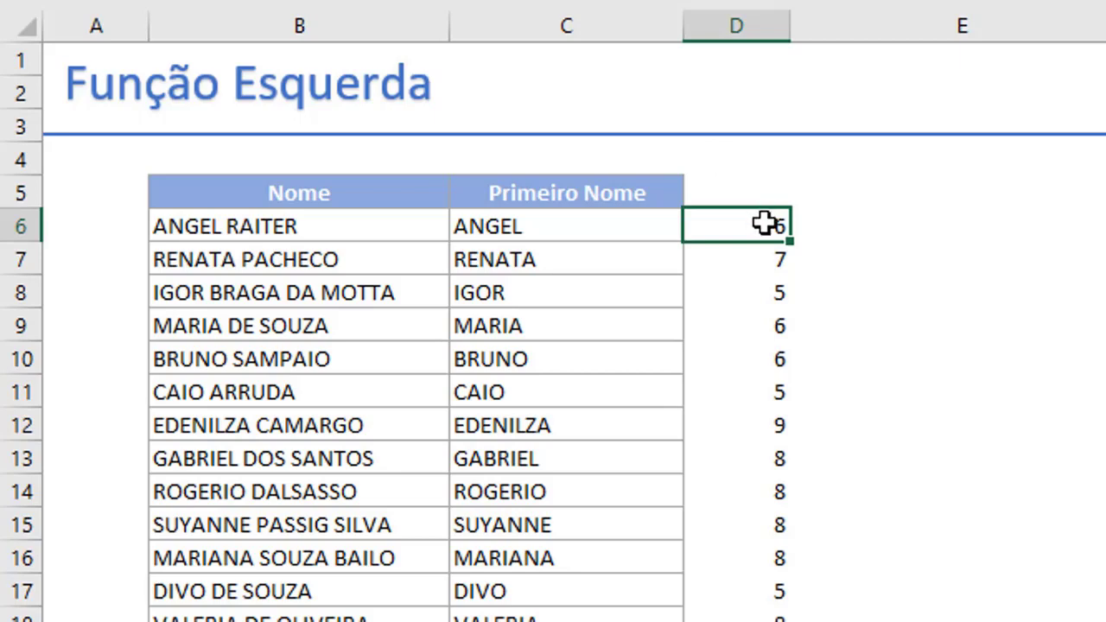
click(639, 224)
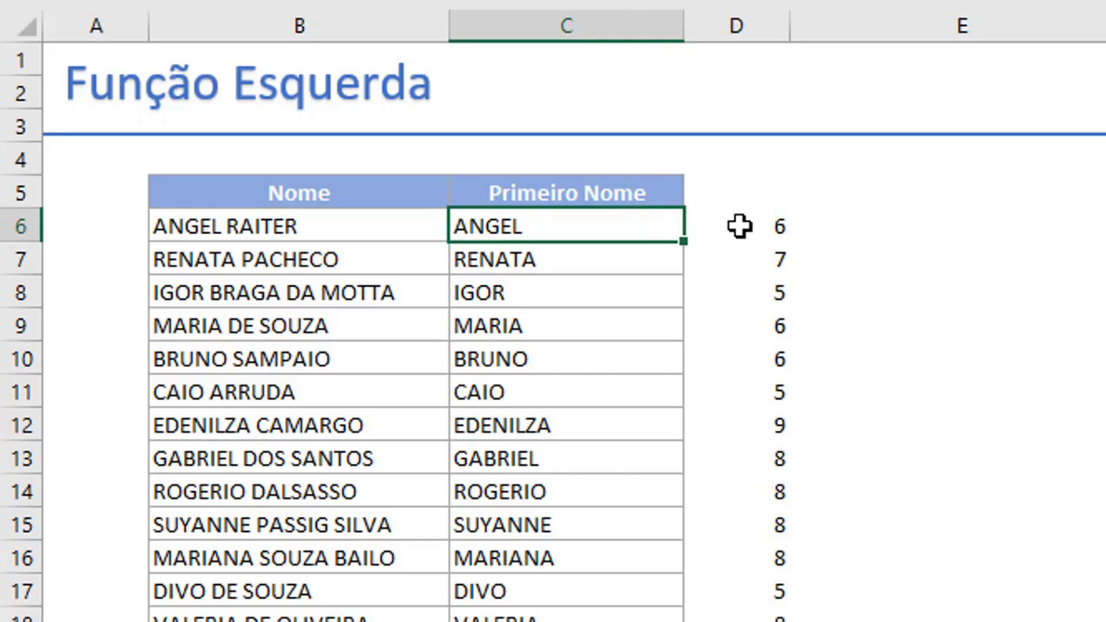
double_click(739, 227)
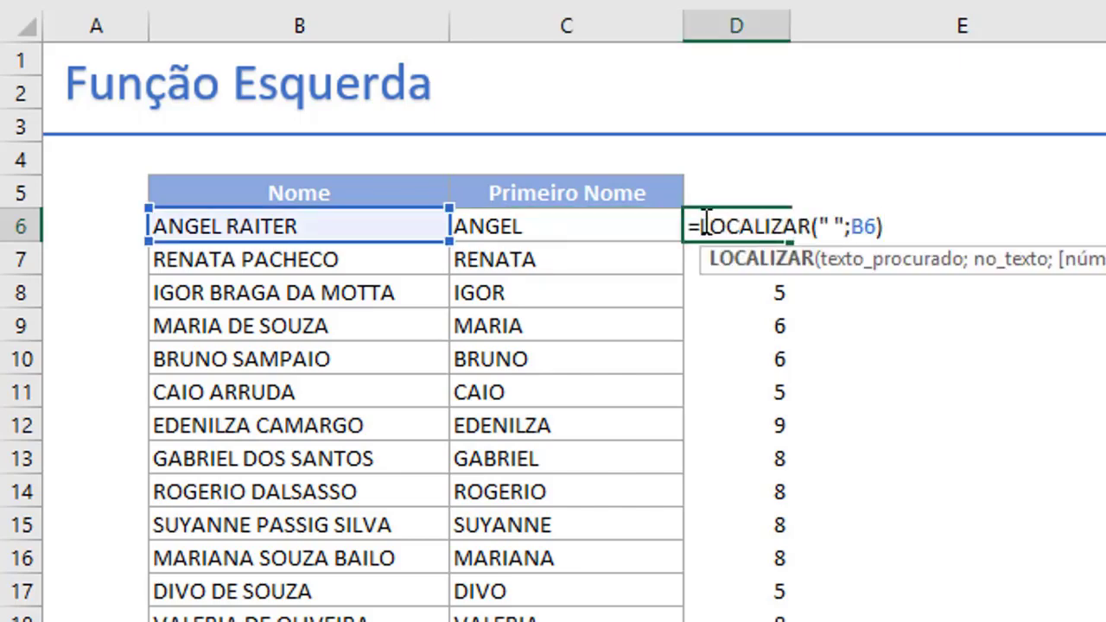
drag(701, 226, 921, 226)
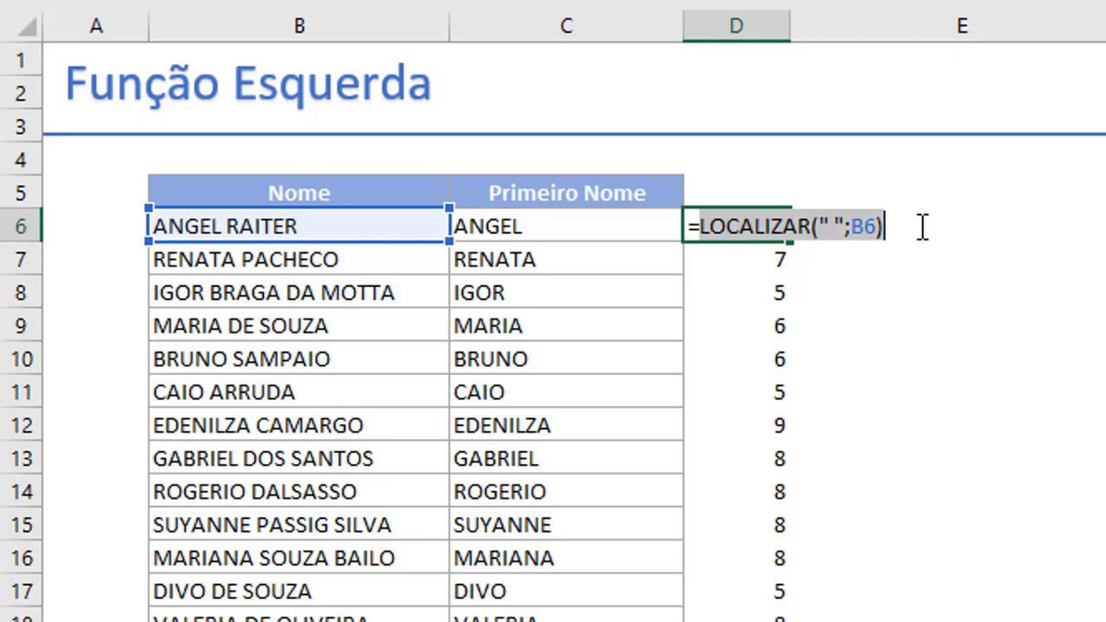
key(Return)
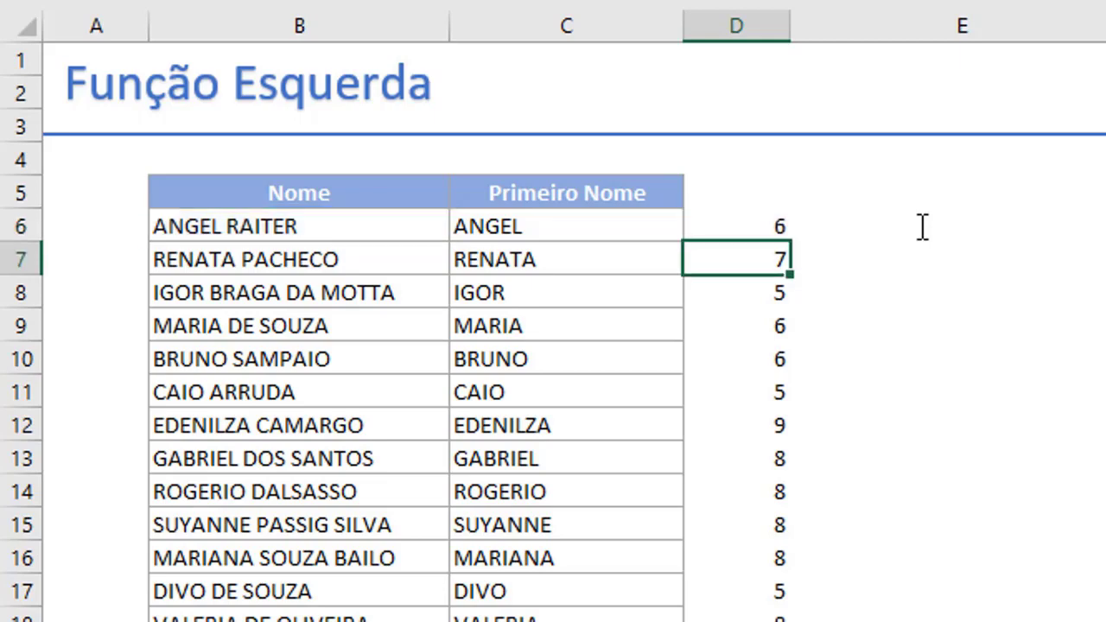
click(864, 425)
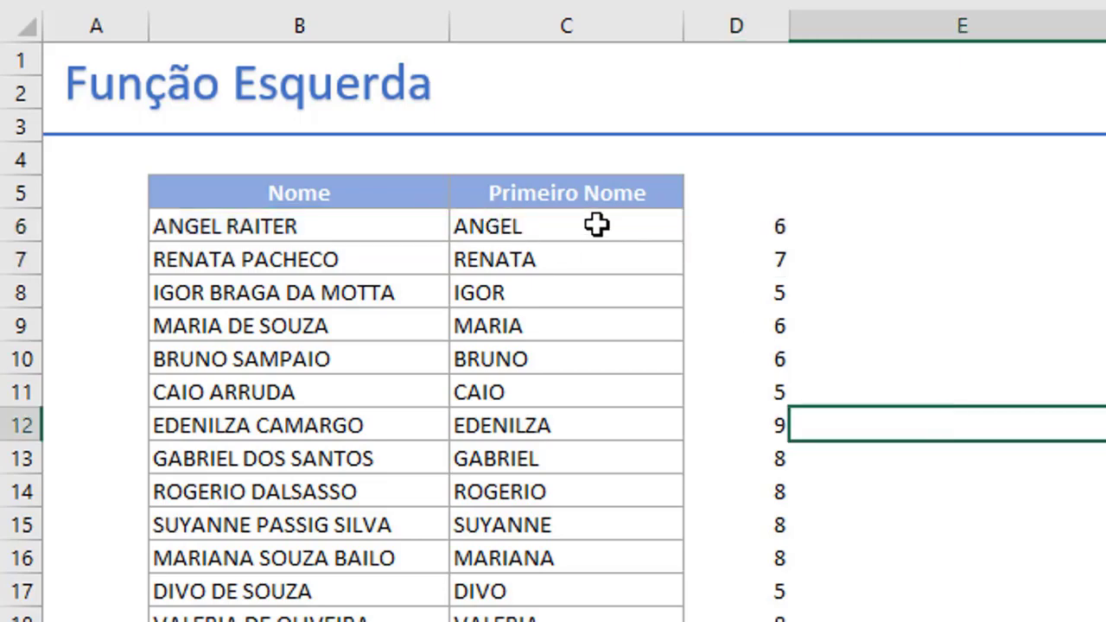
Replace D6 in C6's formula with LOCALIZAR(" ";B6) so the space position is computed inline.
click(571, 225)
double_click(574, 225)
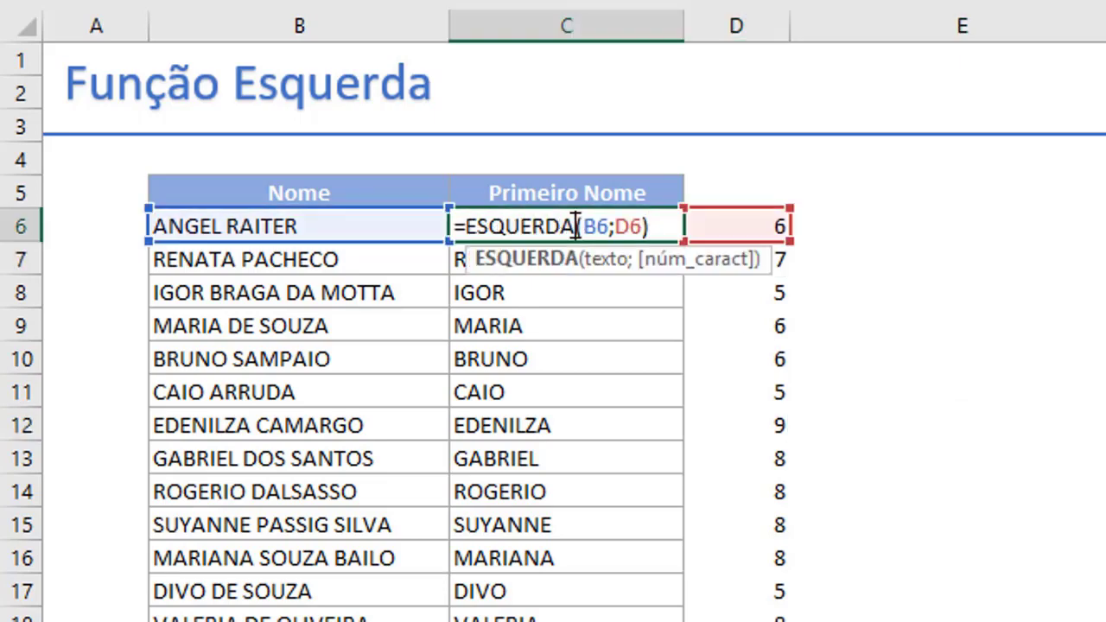
key(Right)
key(Right)
key(Right)
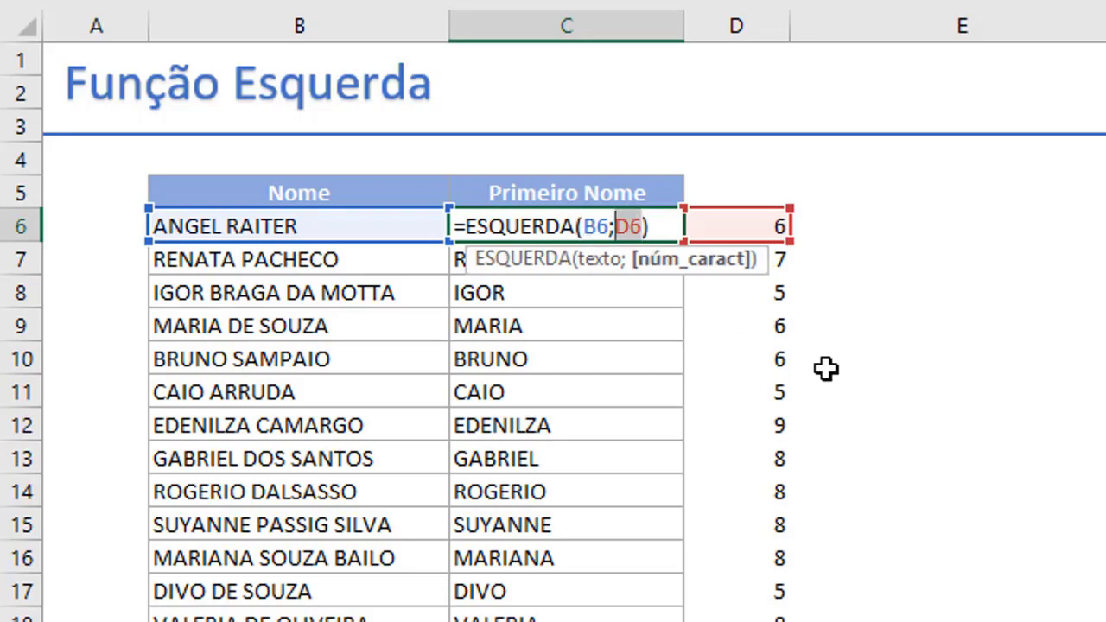
key(shift+Right)
key(shift+Right)
key(BackSpace)
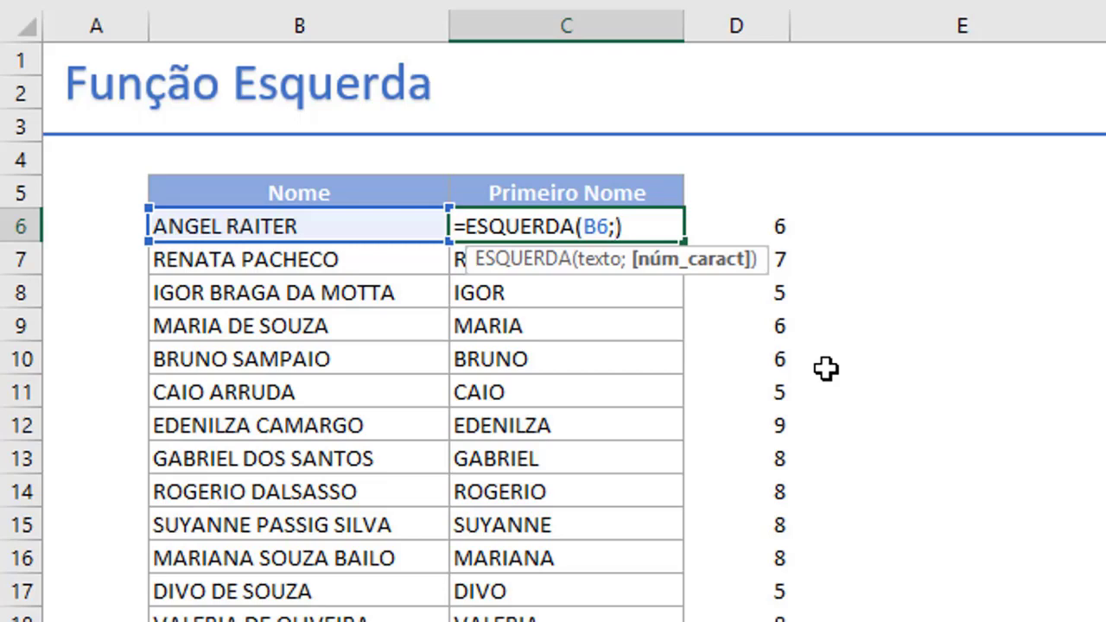
text(LOCALIZAR(" ";B6))
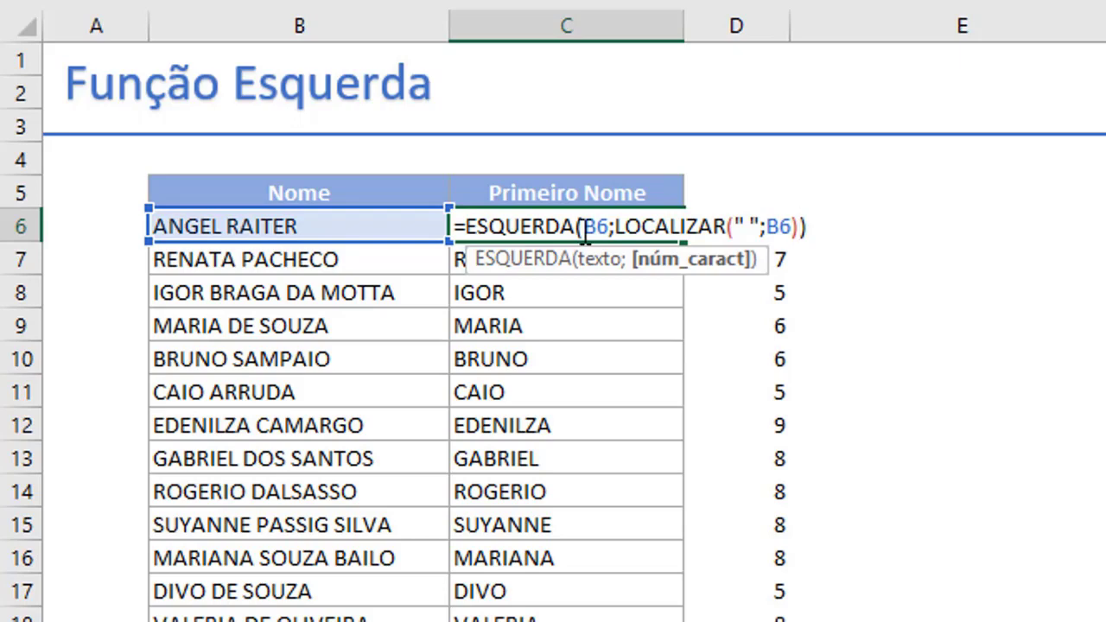
click(617, 225)
drag(619, 223, 800, 226)
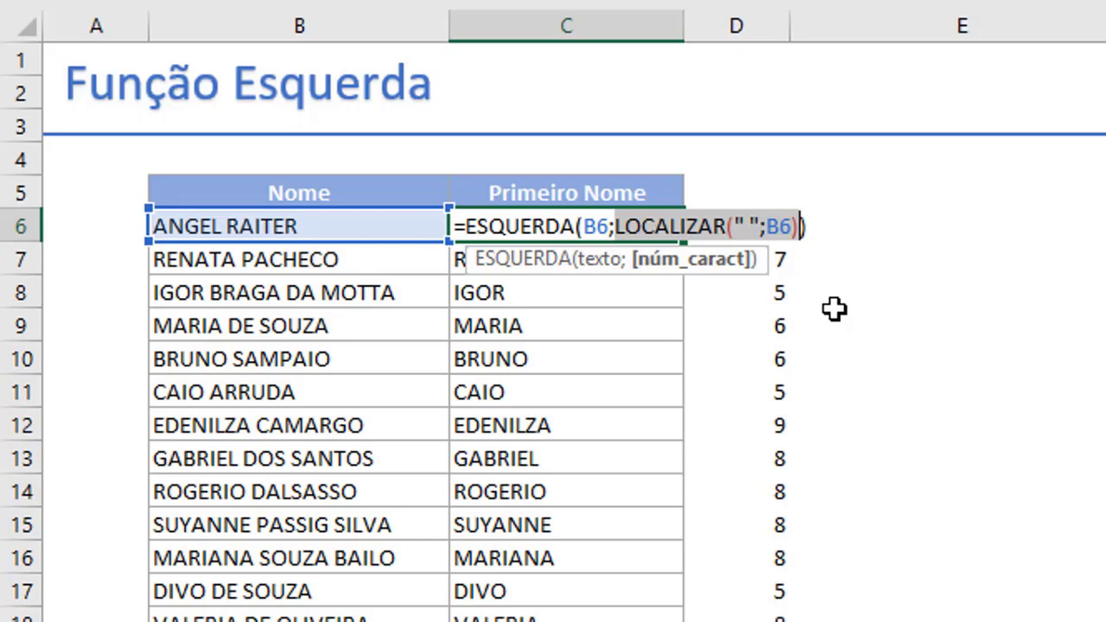
click(808, 226)
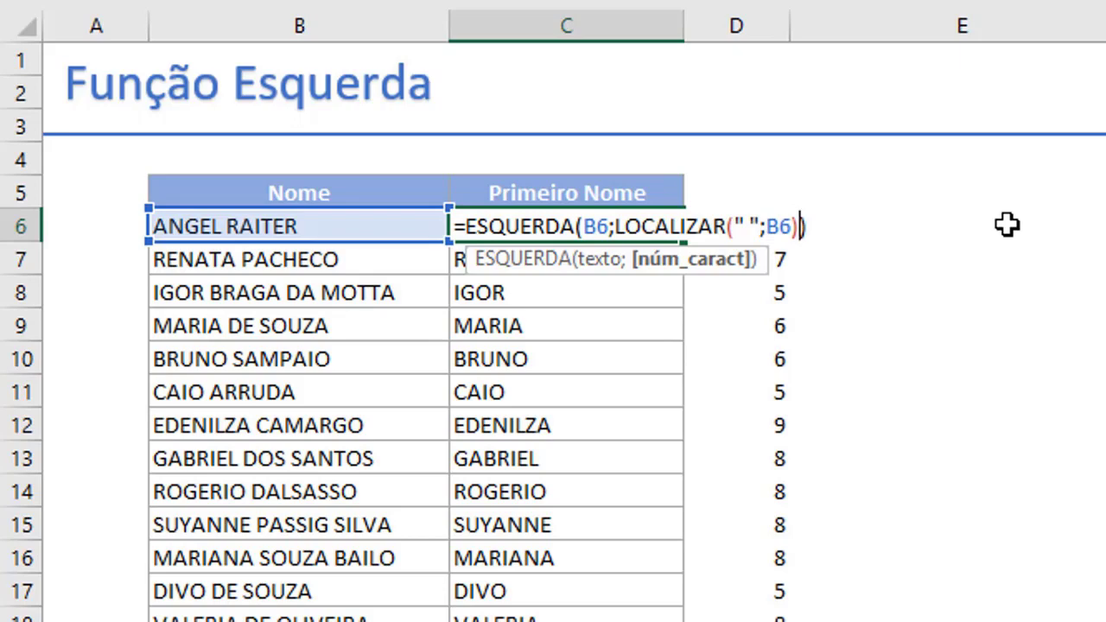
text(-1)
key(BackSpace)
key(BackSpace)
Wrap the C6 formula in ARRUMAR to trim the trailing space, then fill it down column C.
click(472, 226)
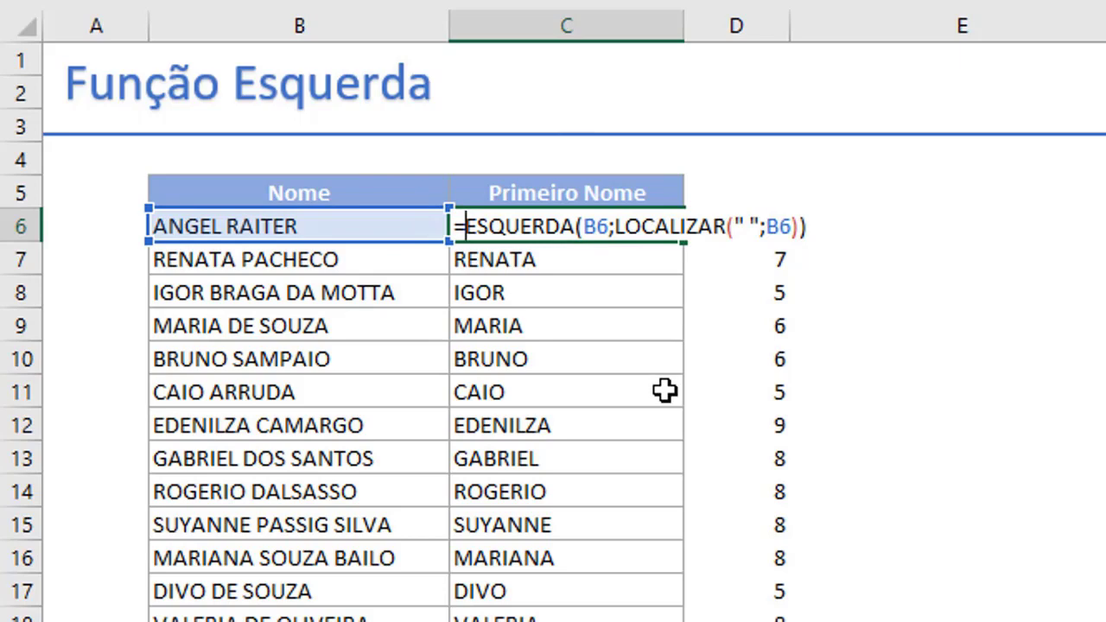
text(arrumar)
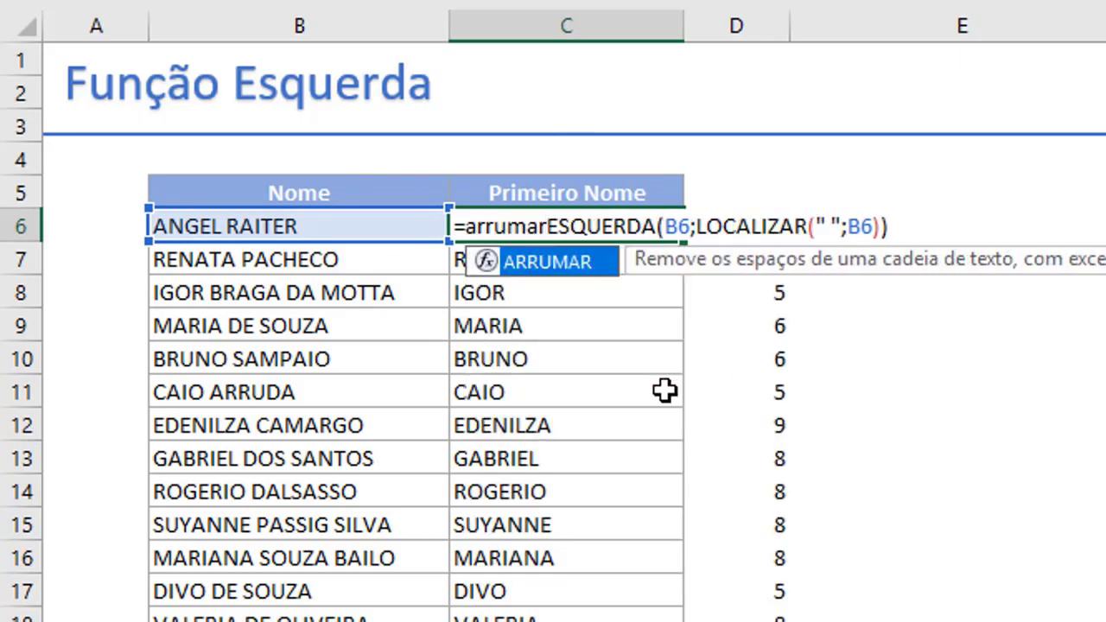
key(Tab)
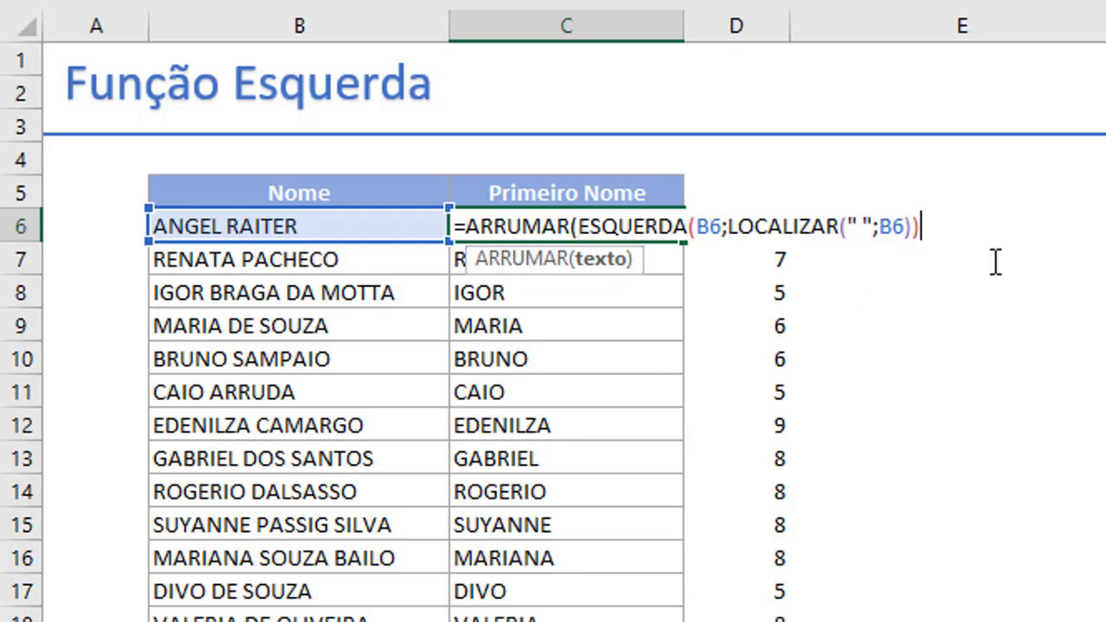
text())
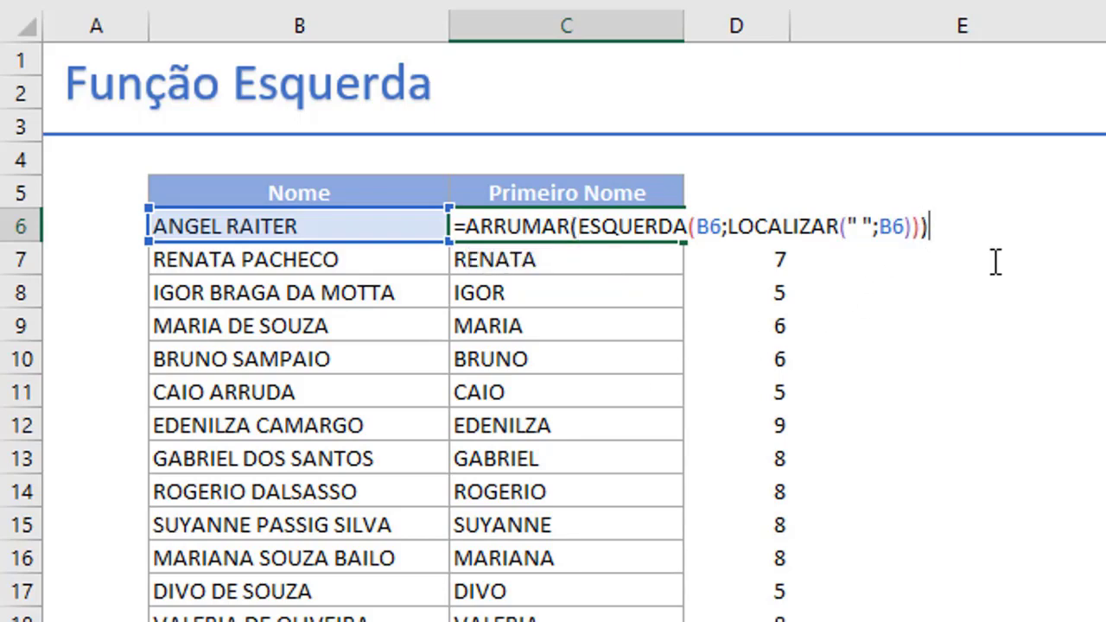
key(Return)
click(604, 226)
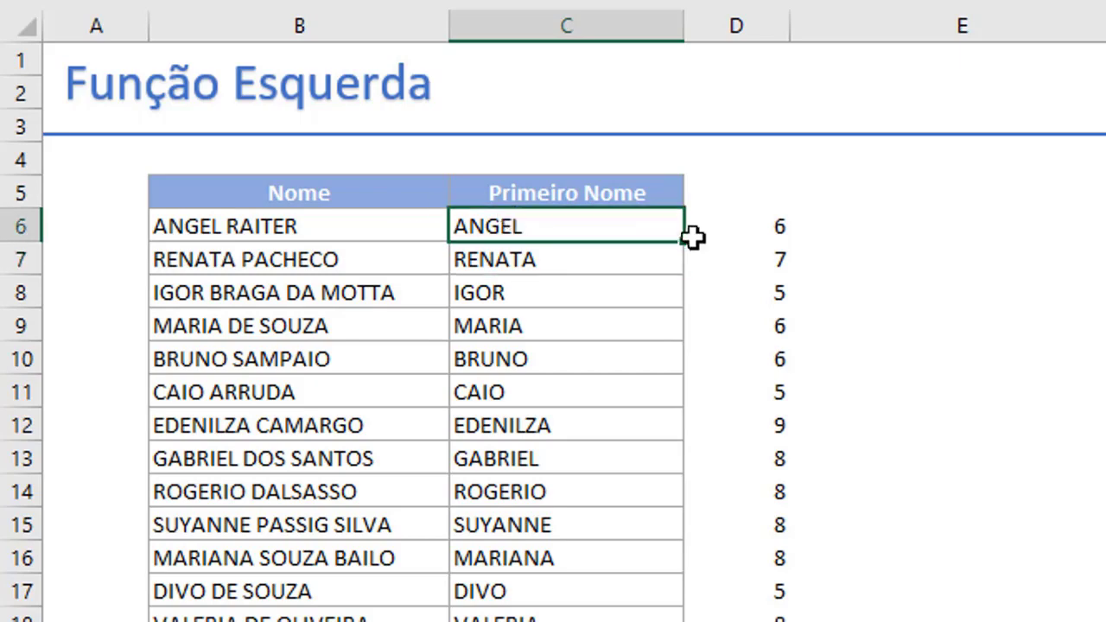
double_click(683, 242)
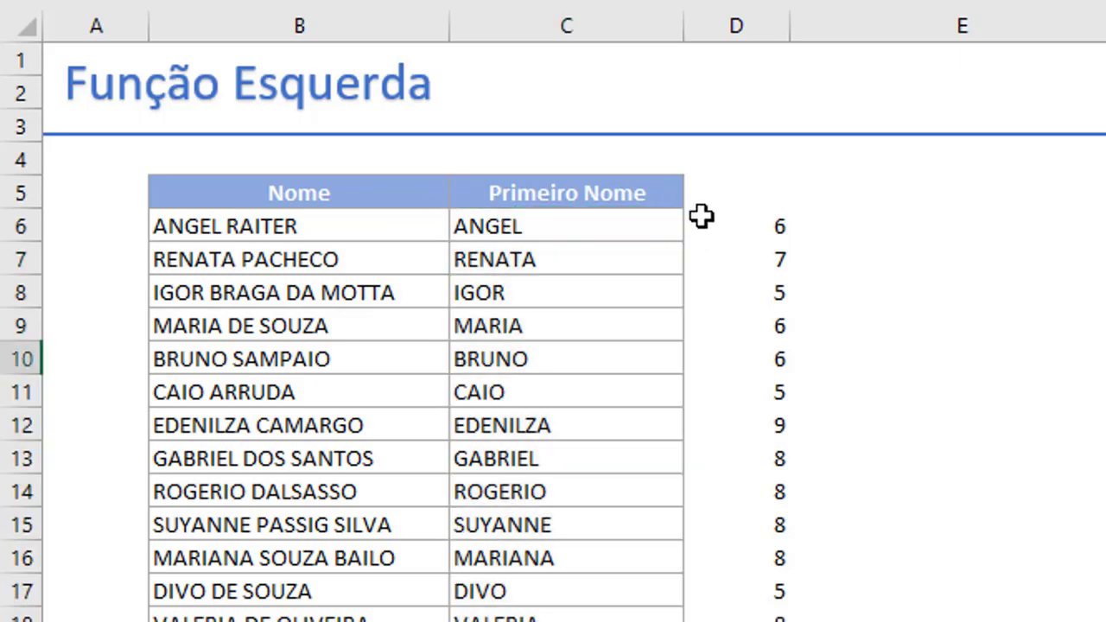
click(737, 222)
Delete the helper space positions from D6 to the bottom of column D.
key(ctrl+shift+Down)
scroll(738, 222, down, 1)
key(Delete)
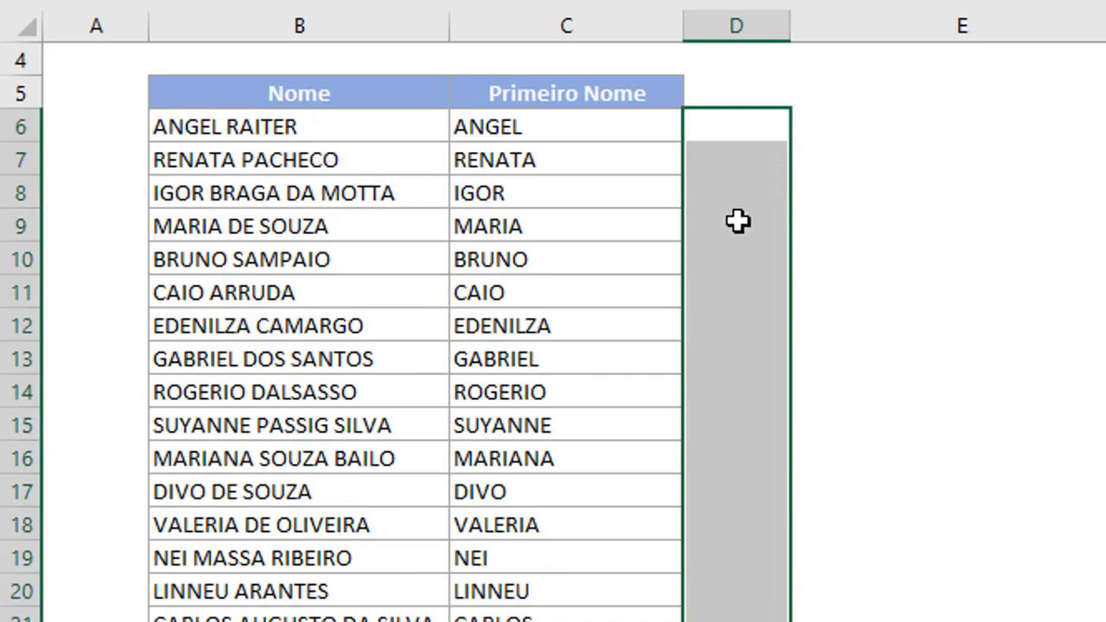
key(ctrl+Up)
key(Left)
key(Down)
key(Down)
key(Down)
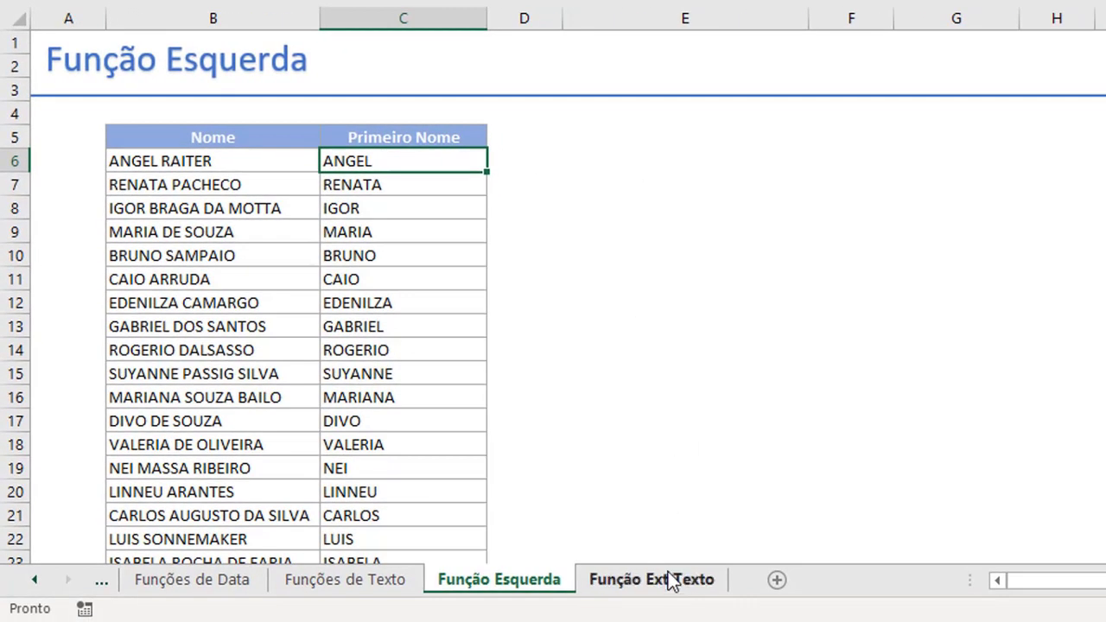
Open the Função Ext.Texto sheet and select the first Email cell.
click(667, 580)
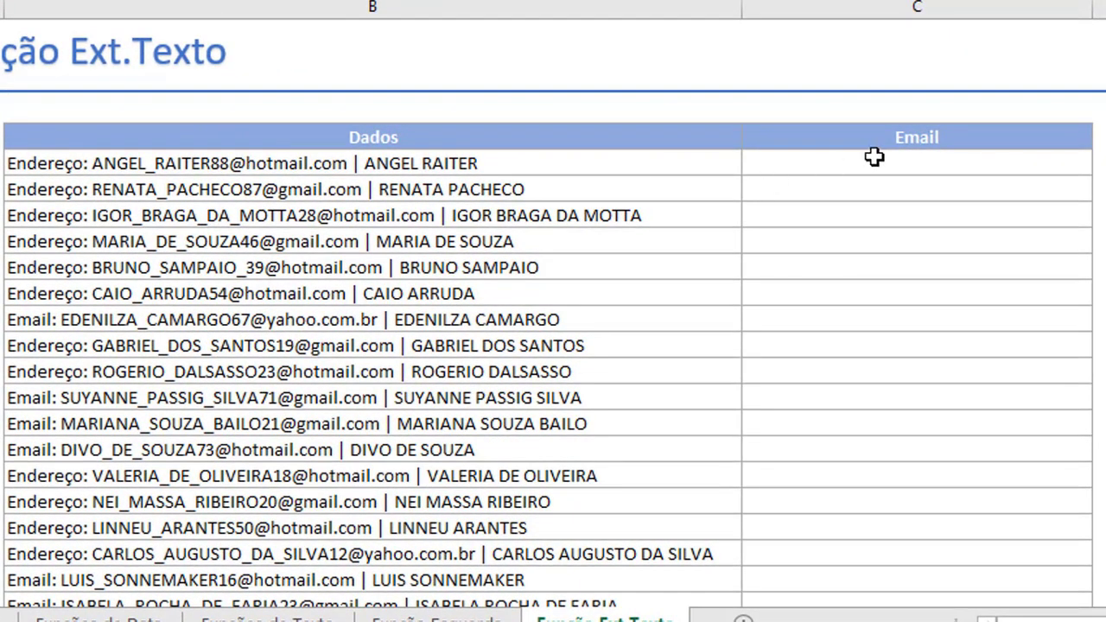
click(873, 156)
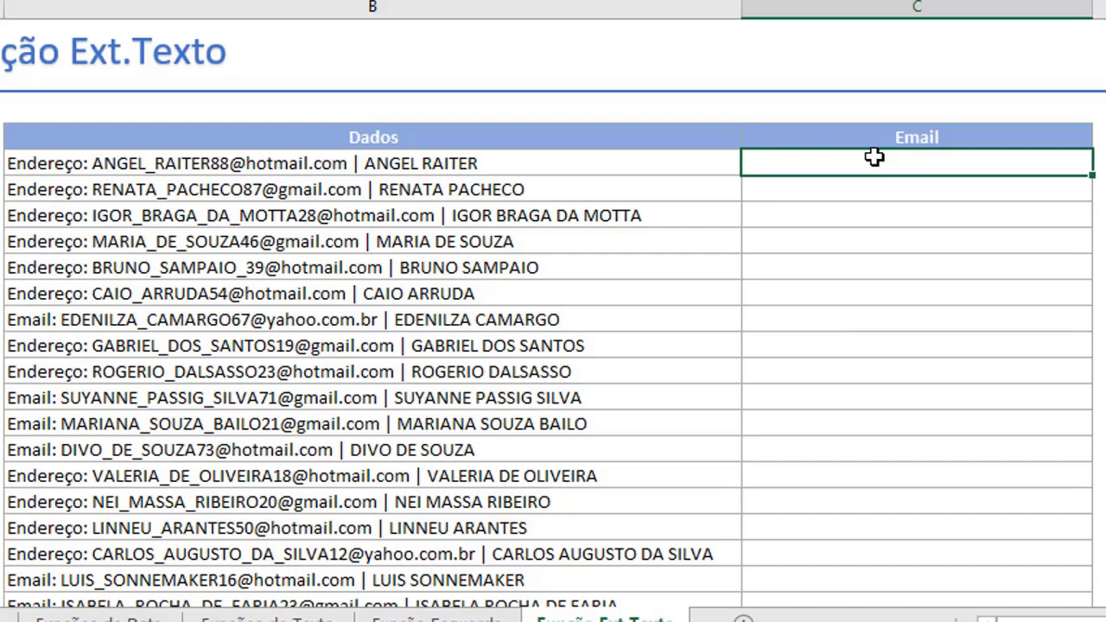
Enter =SUBSTITUIR(B6;"Email: ";"") in the first Email cell and fill it down to row 15.
text(=)
key(BackSpace)
text(=su)
key(Tab)
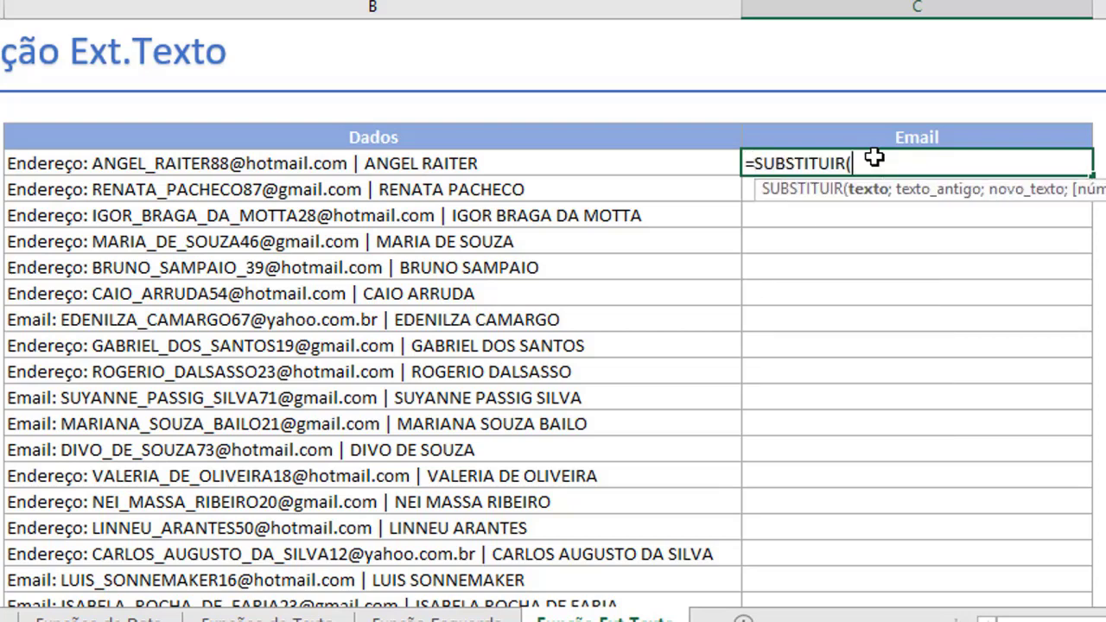
key(Left)
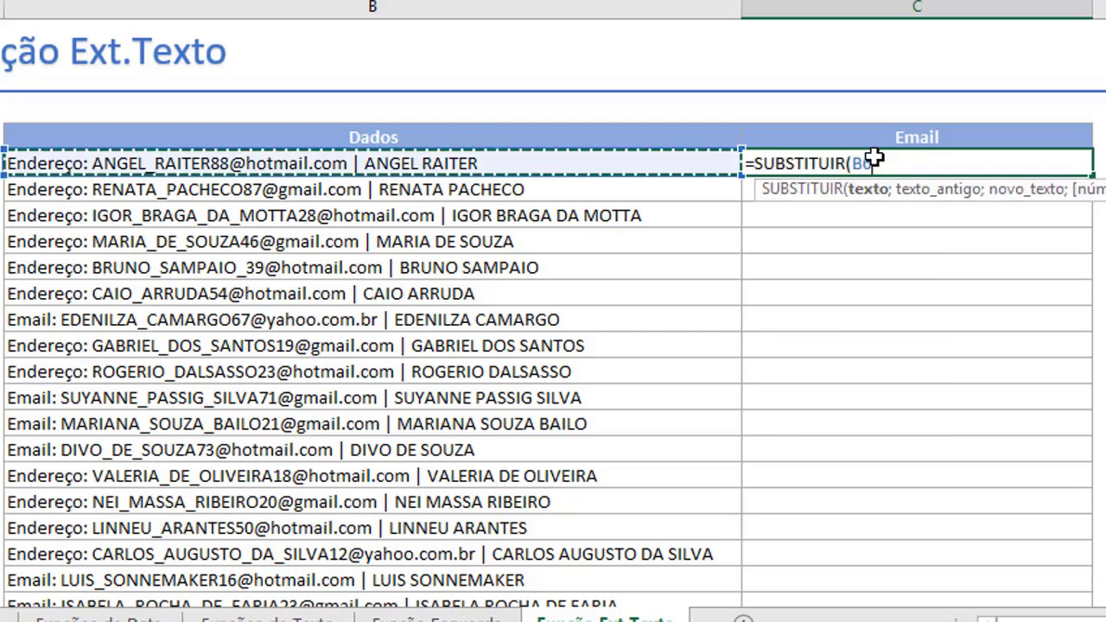
text(;)
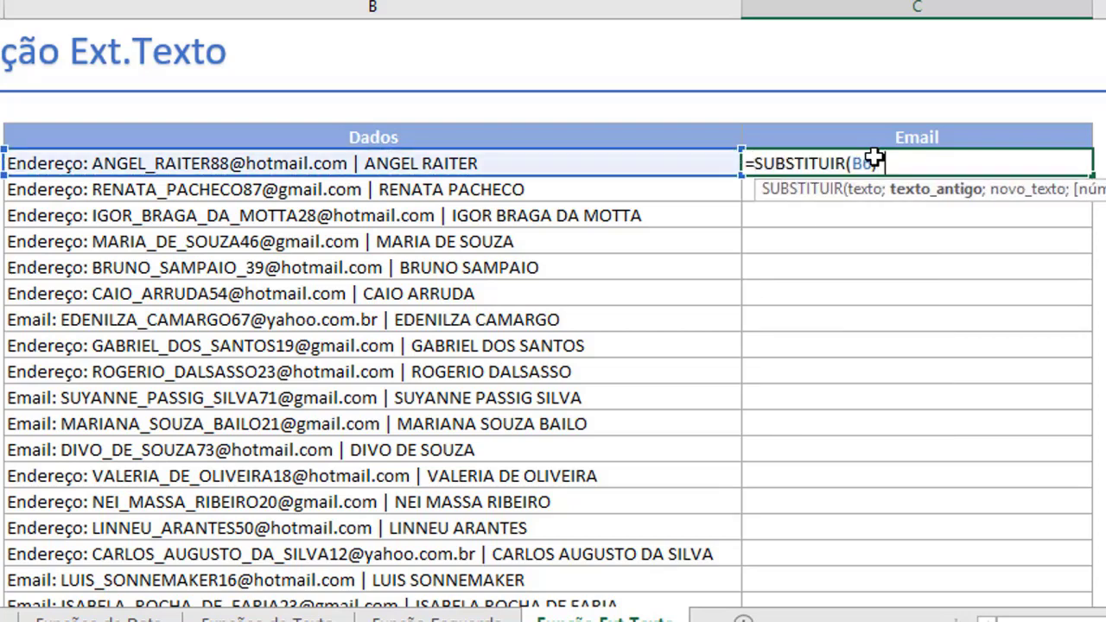
text("Email:)
text( ")
text(;)
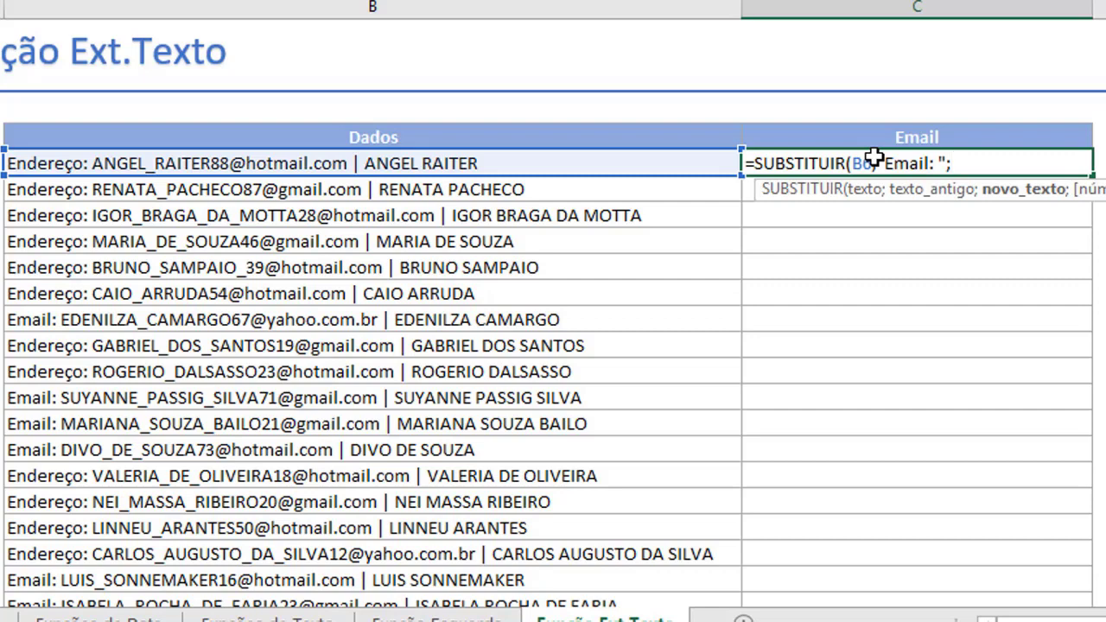
text("")
text())
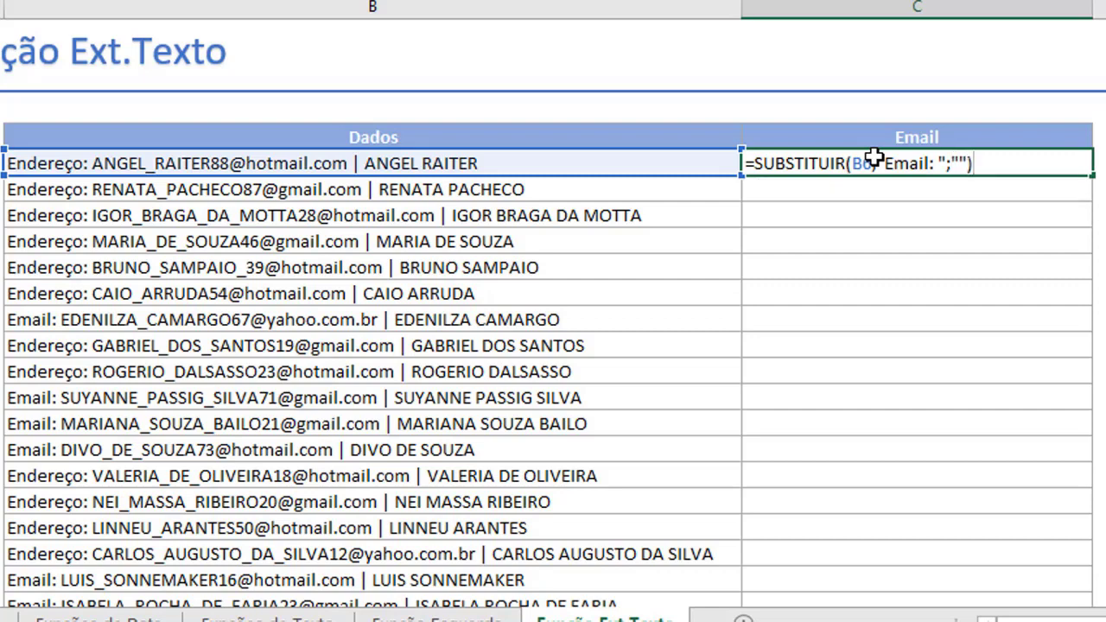
key(Return)
key(Up)
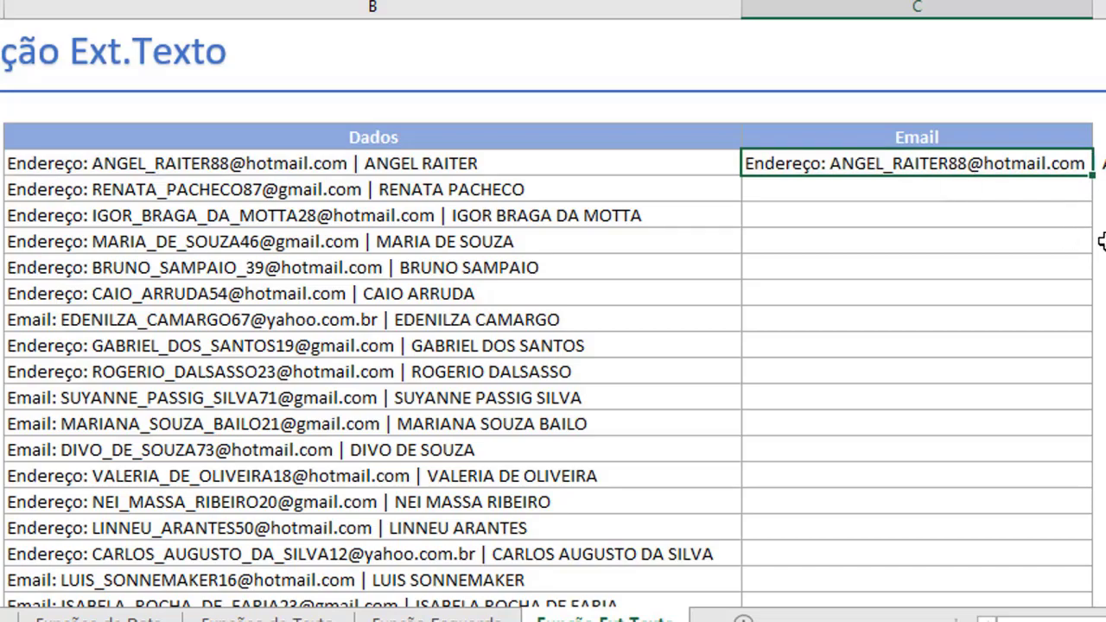
drag(1092, 175, 1092, 399)
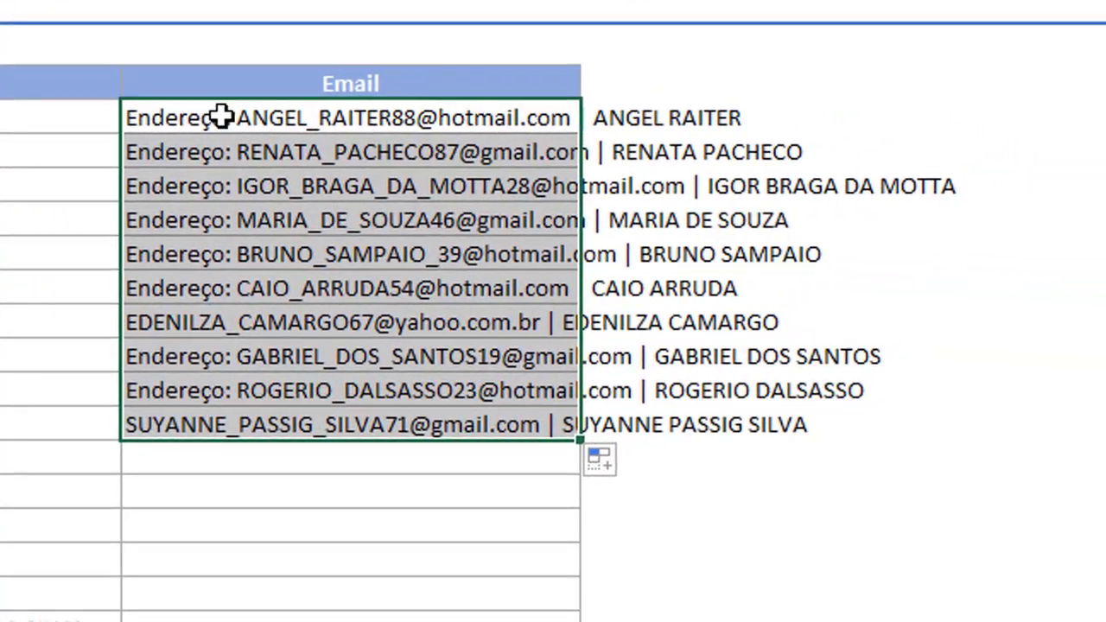
Change the Email formula to =SUBSTITUIR(SUBSTITUIR(B6;"Email: ";"");"Endereço: ";"").
click(207, 118)
double_click(207, 119)
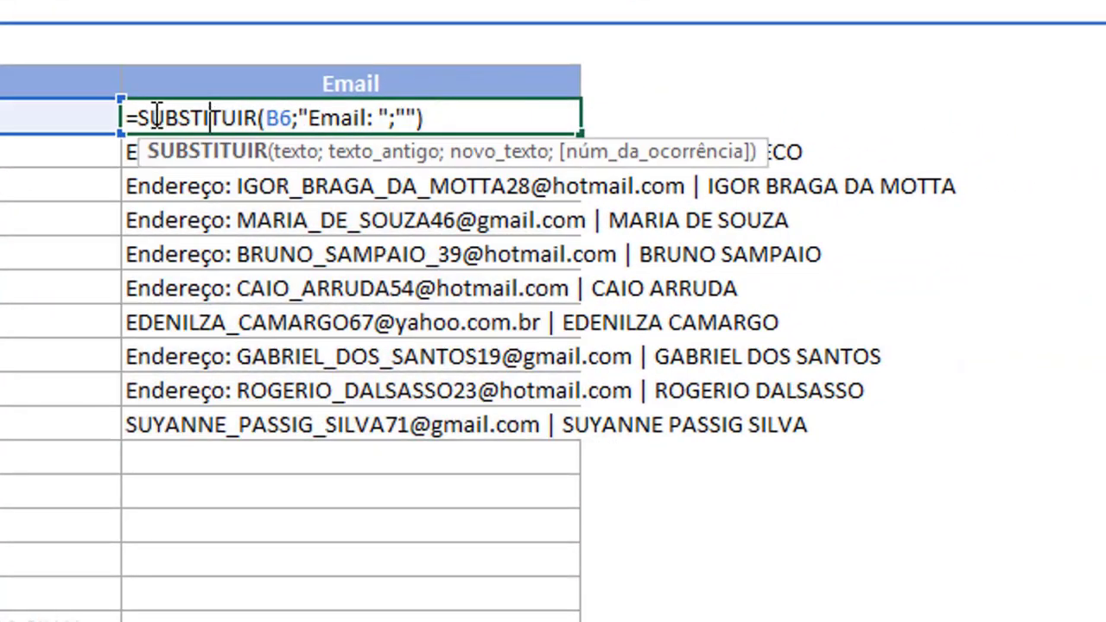
click(138, 118)
text(sub)
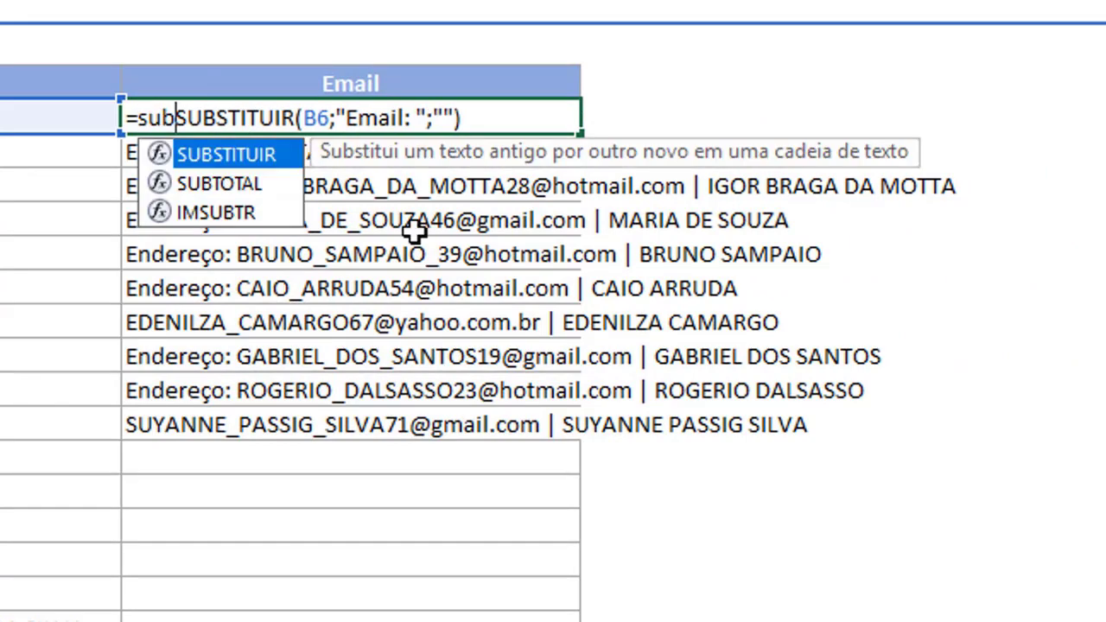
key(Tab)
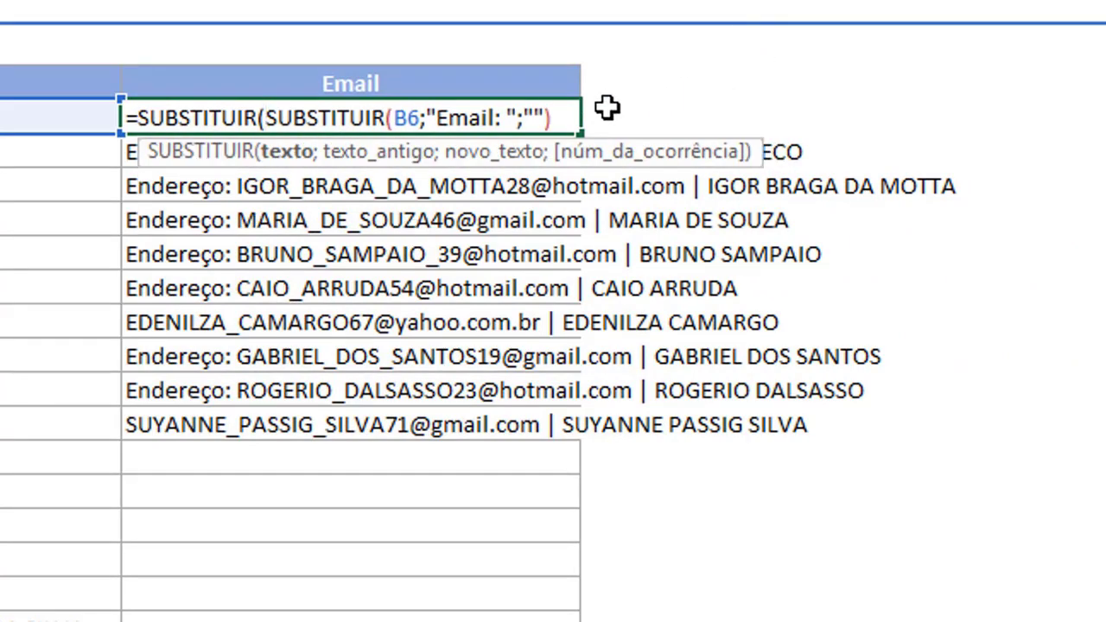
click(565, 119)
text(;)
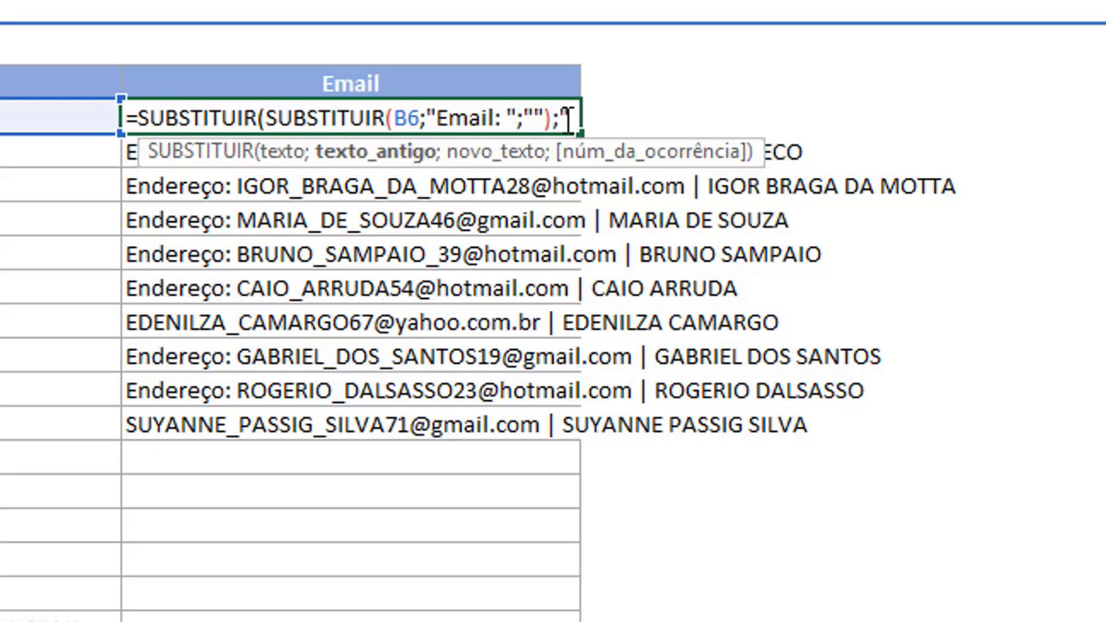
text("Endereço)
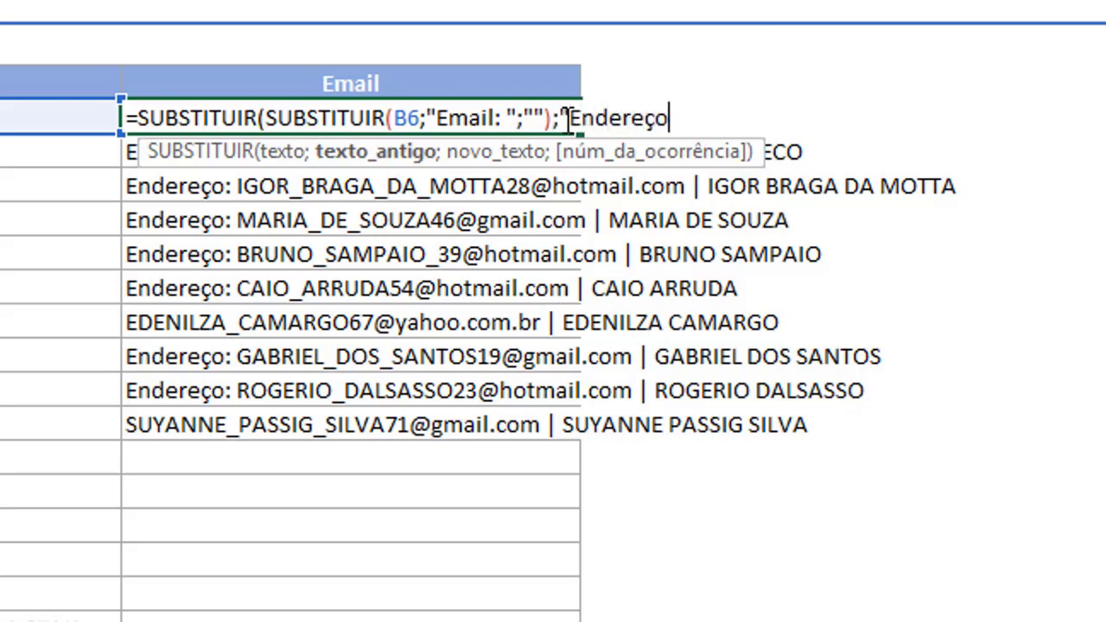
text(: ")
text(;""))
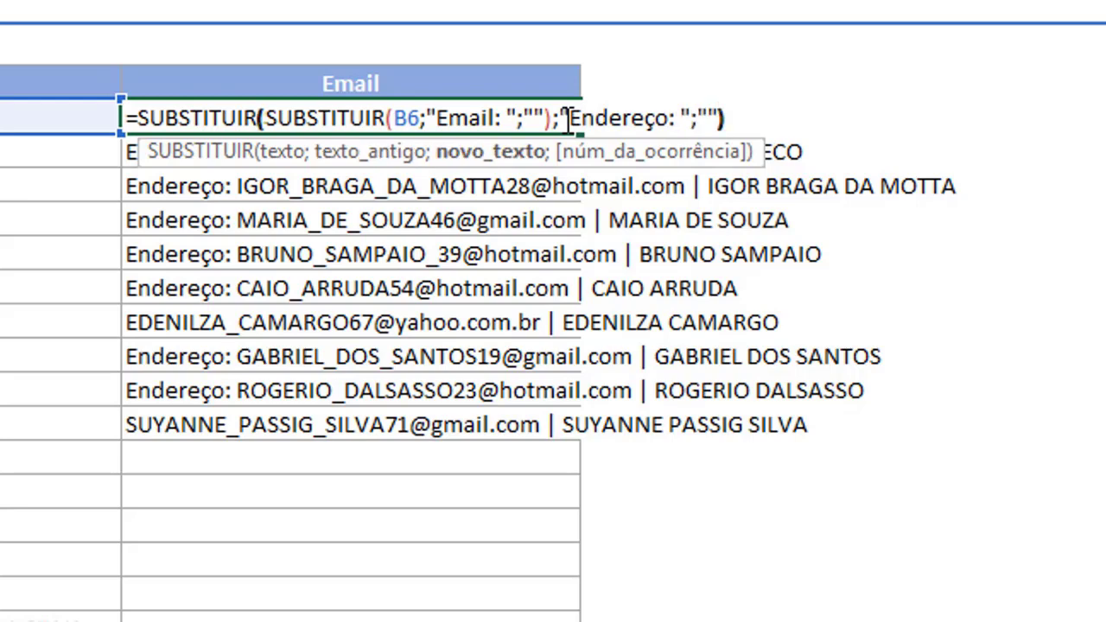
key(Return)
Fill the nested formula down the whole Email column and autofit the column width.
click(546, 120)
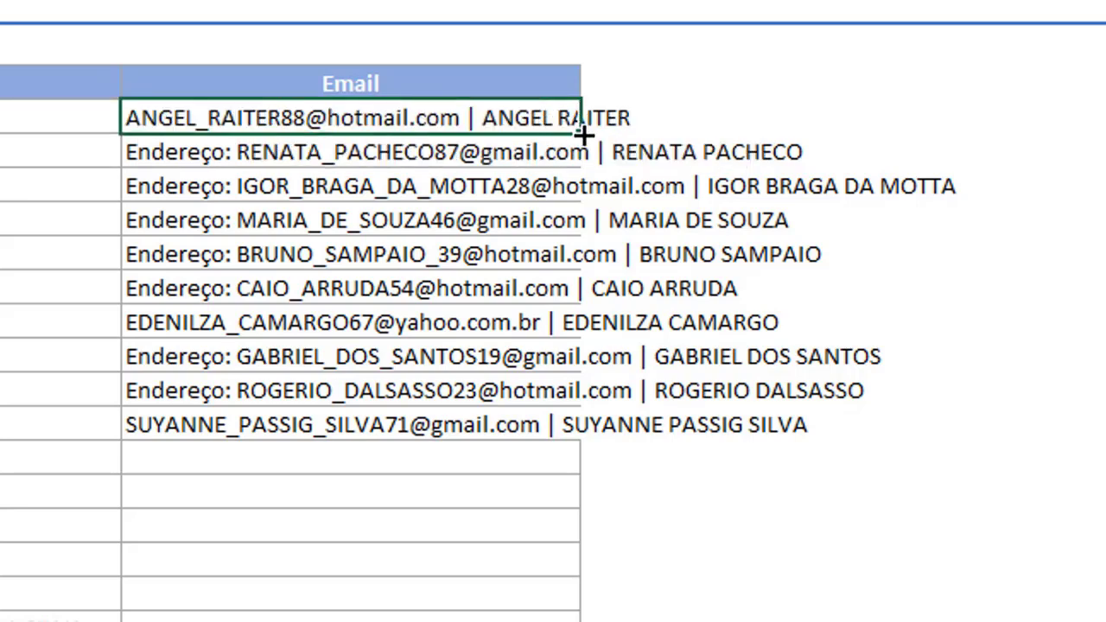
double_click(580, 132)
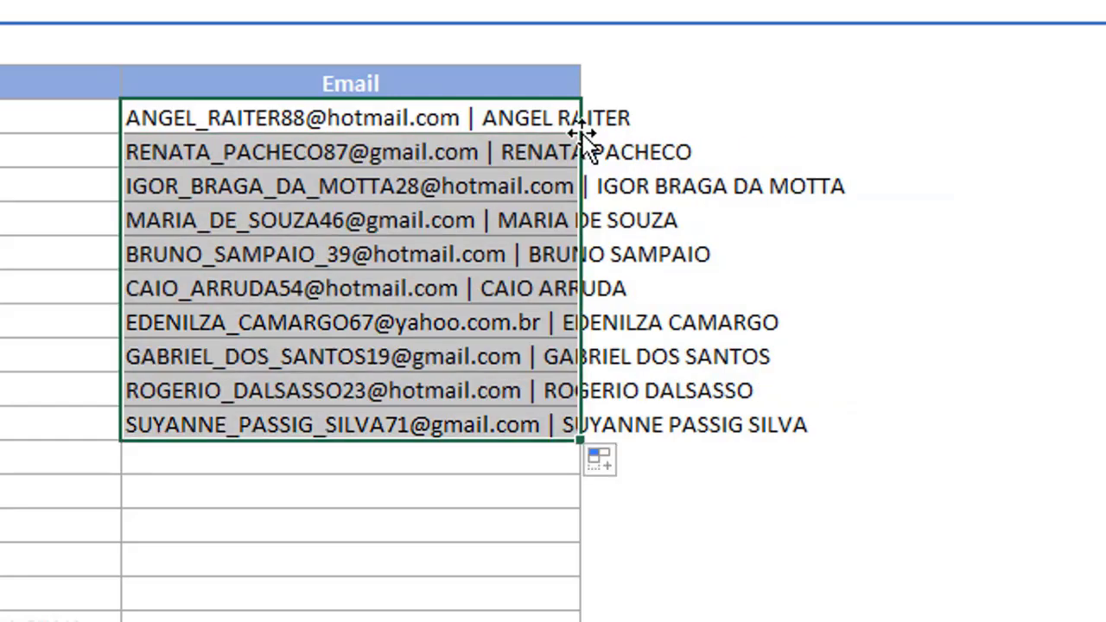
double_click(580, 440)
click(333, 184)
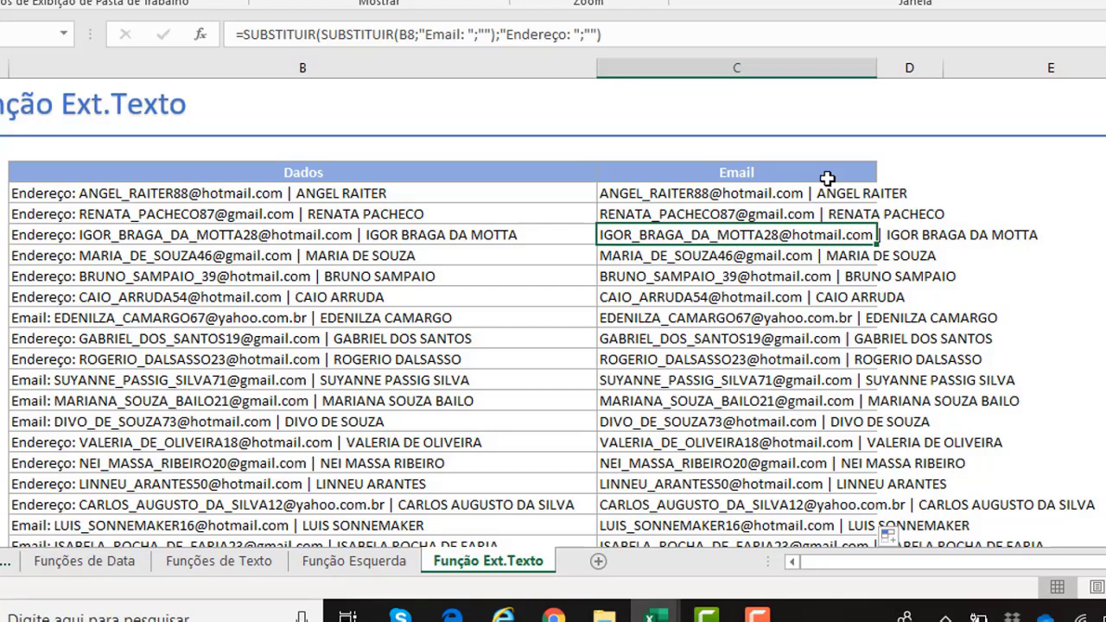
double_click(876, 67)
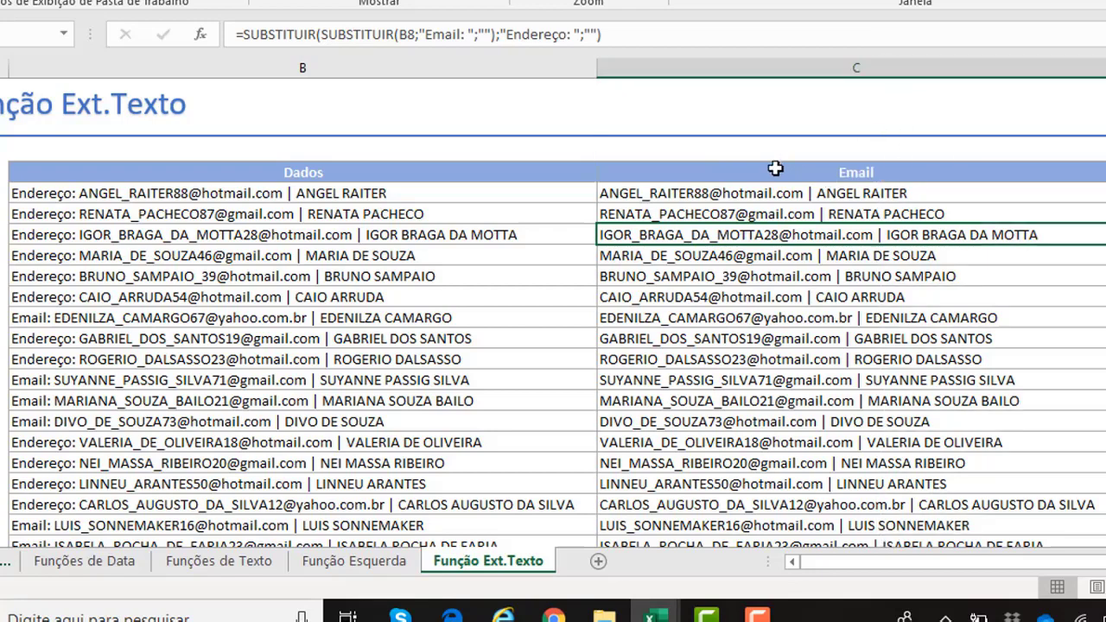
Select the nested SUBSTITUIR formula text of the first Email cell in the formula bar.
click(633, 191)
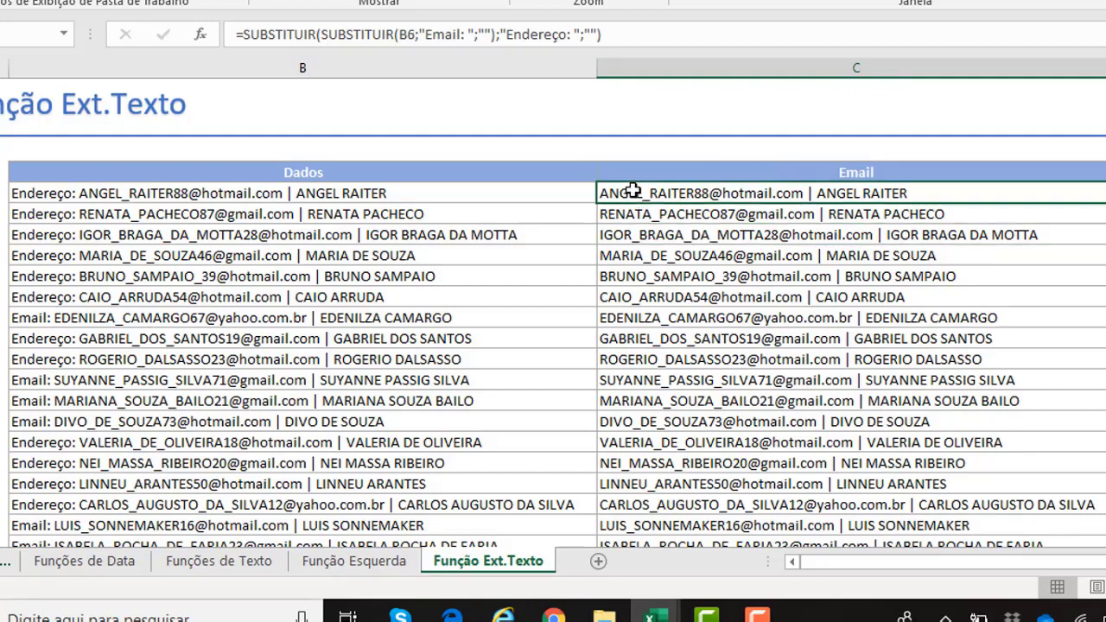
click(242, 34)
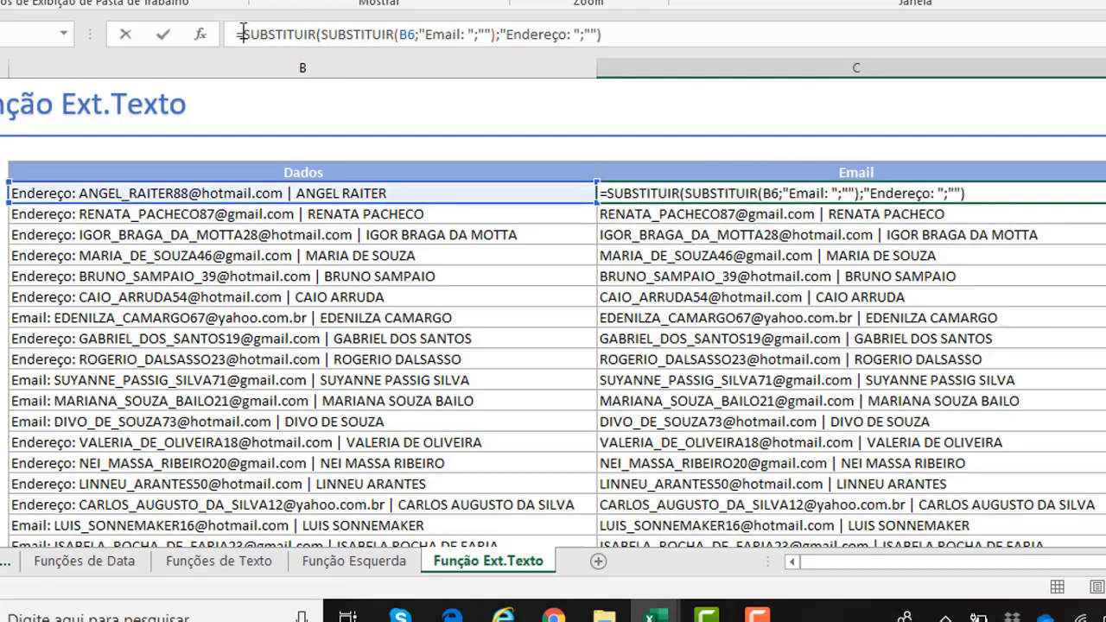
drag(242, 35, 609, 33)
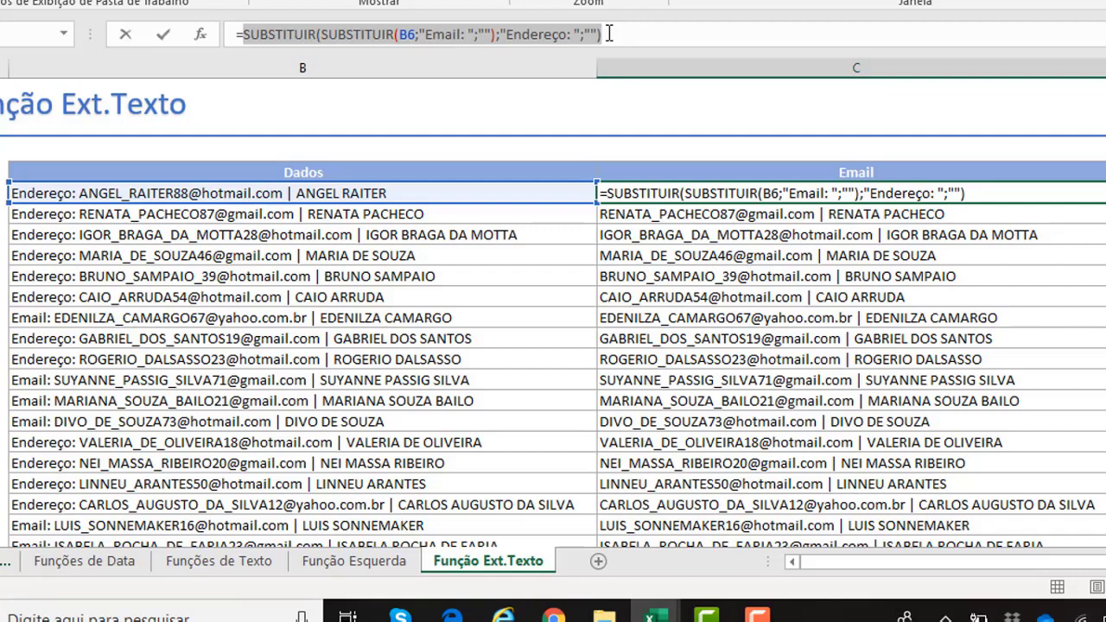
Wrap the nested SUBSTITUIR in EXT.TEXTO, adding ;1; after it as the start position.
click(244, 36)
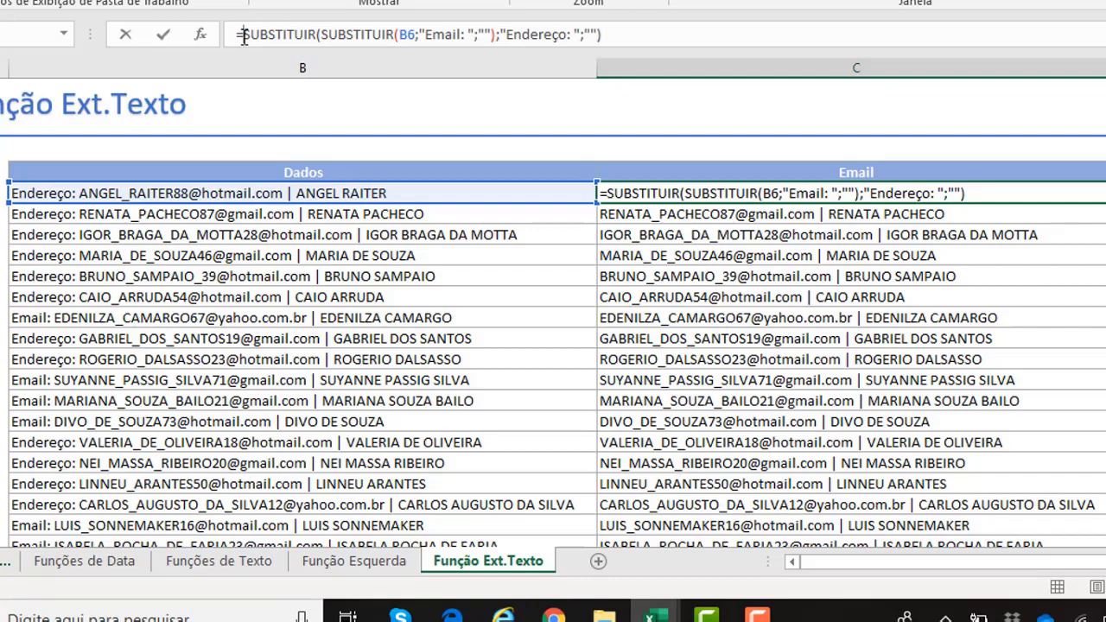
text(E)
key(BackSpace)
text(e)
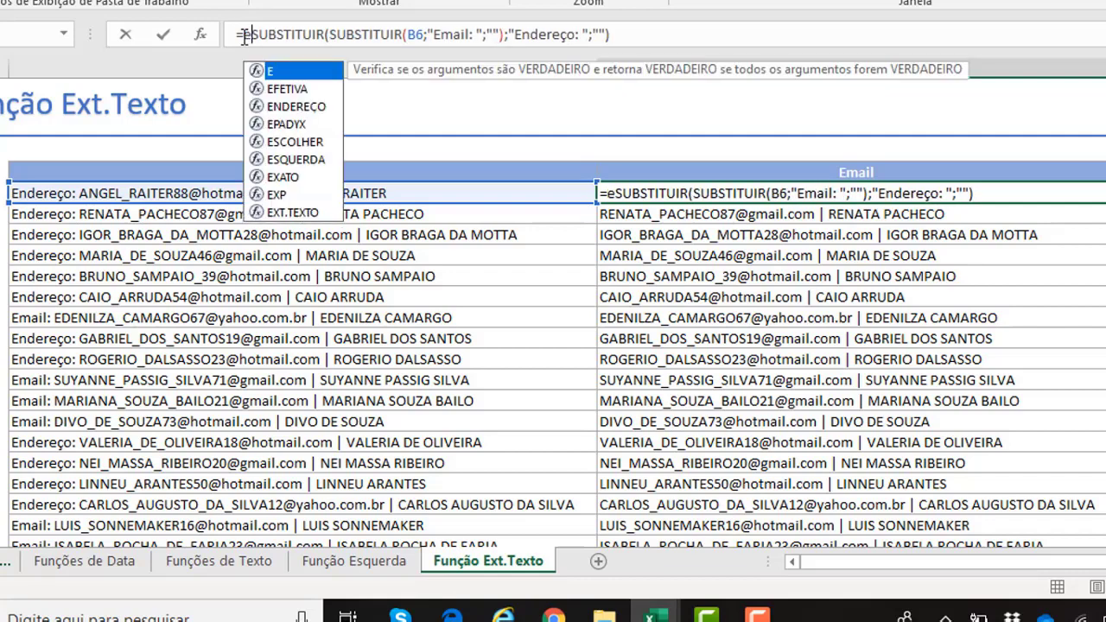
text(xt)
key(Tab)
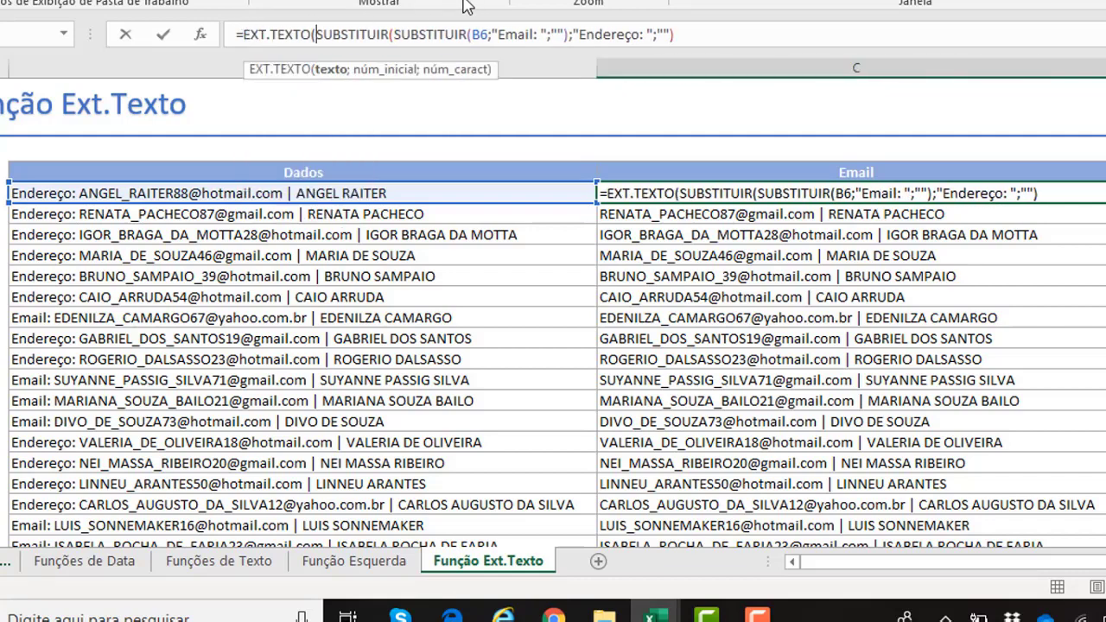
click(719, 38)
text(;)
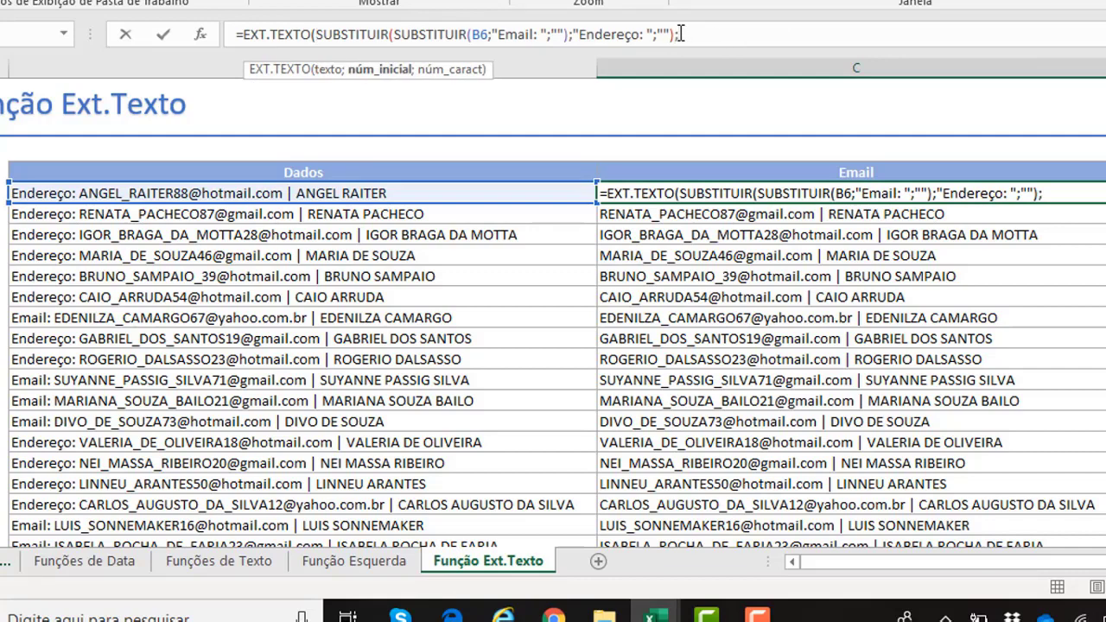
text(1)
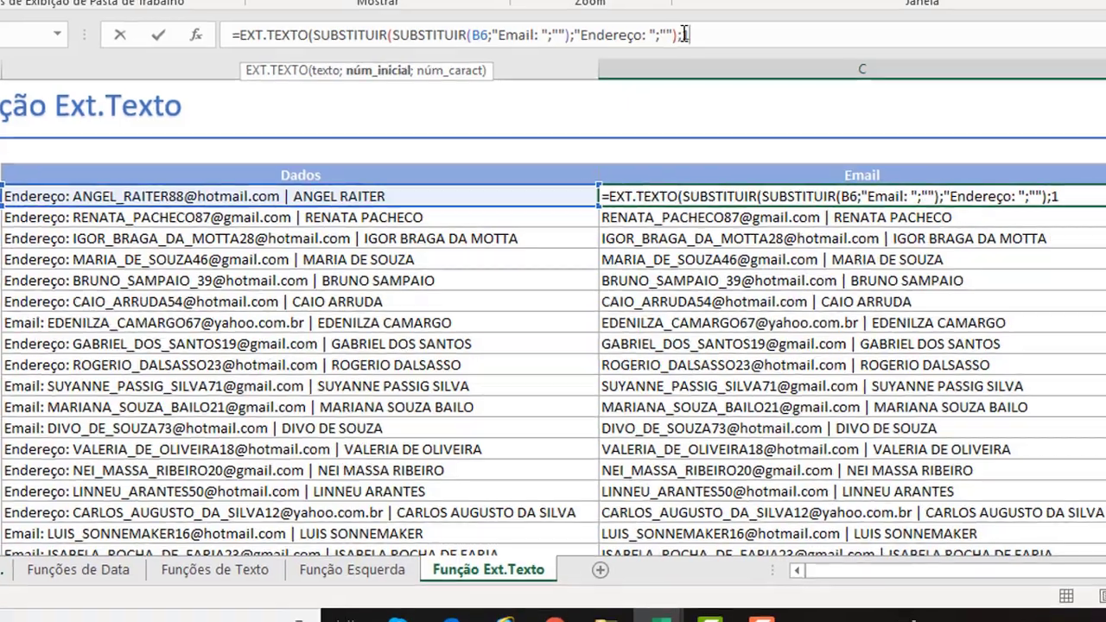
text(;)
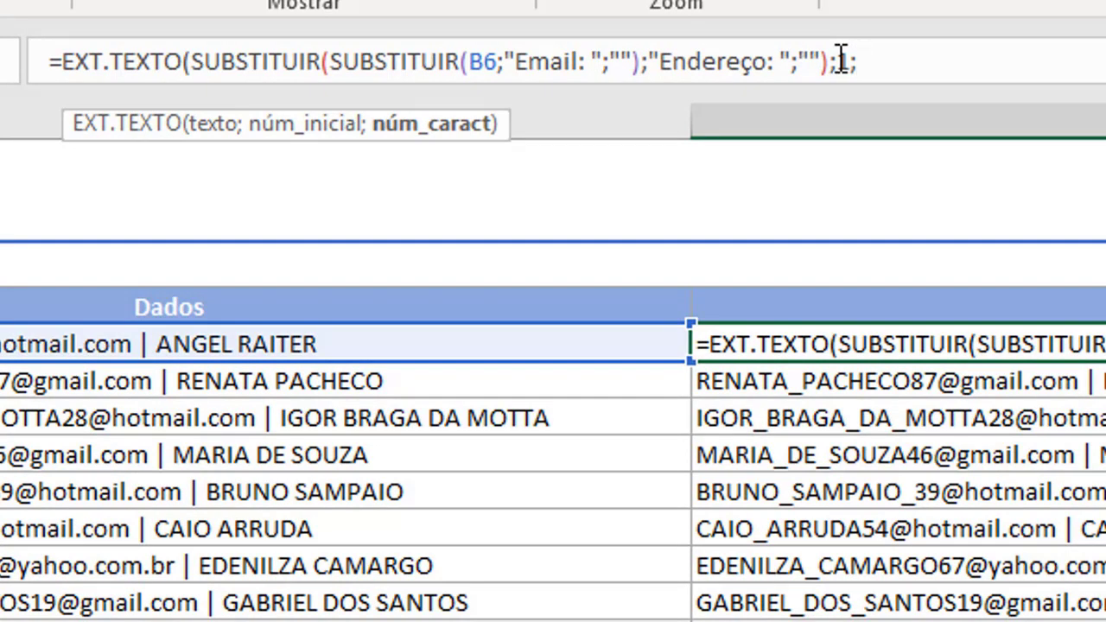
Start EXT.TEXTO's length argument with LOCALIZAR(" |"; and select the nested SUBSTITUIR part.
text(loca)
key(Tab)
text(")
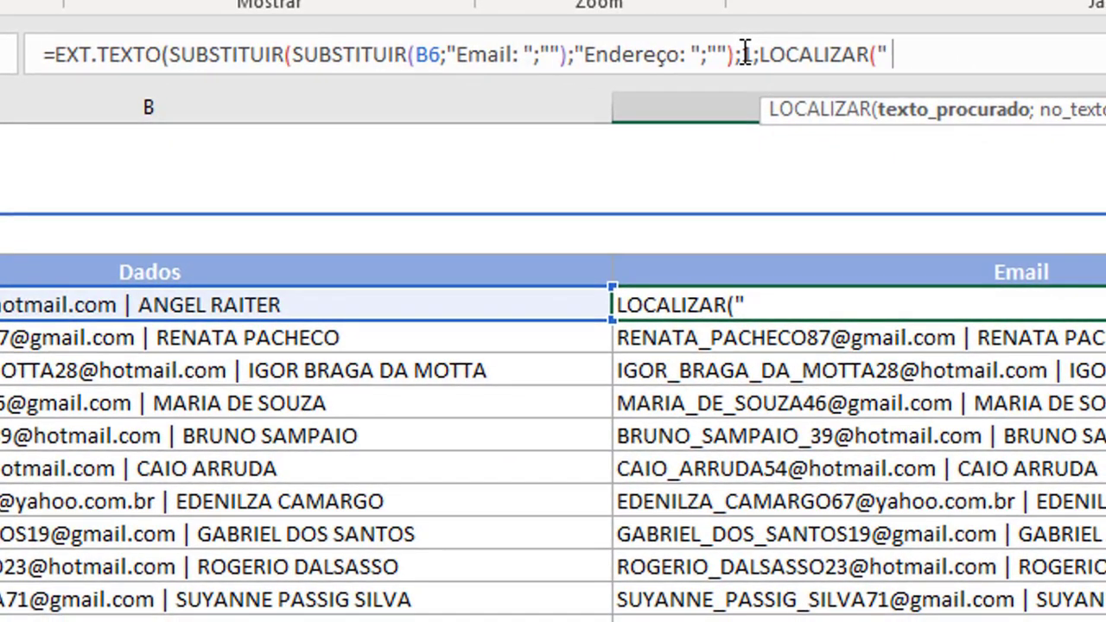
text( | ")
text(")
text(;)
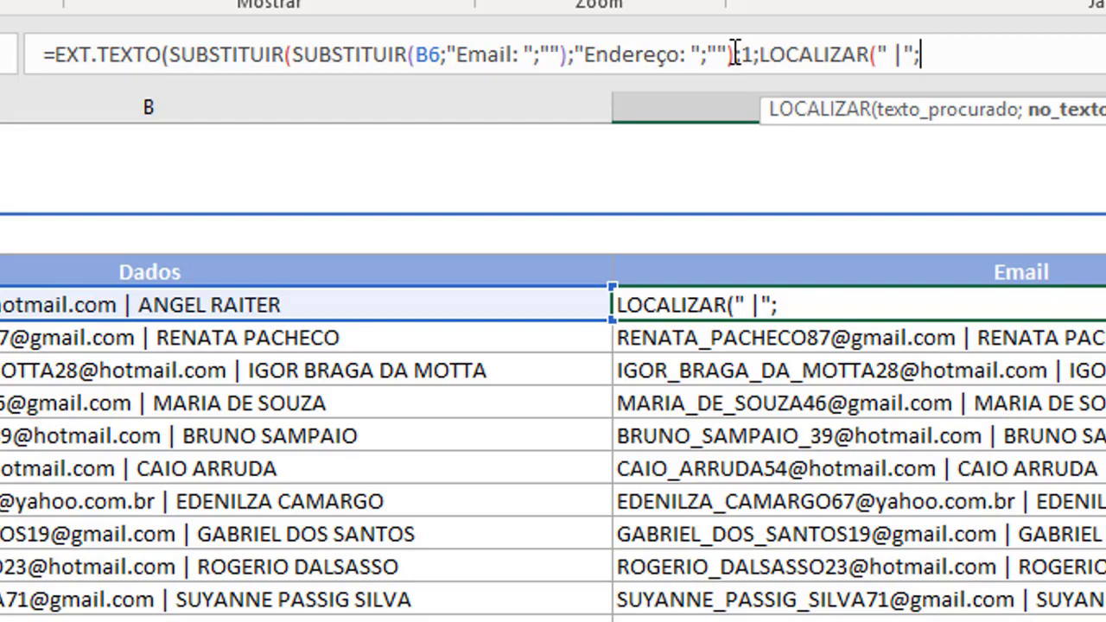
drag(732, 53, 212, 62)
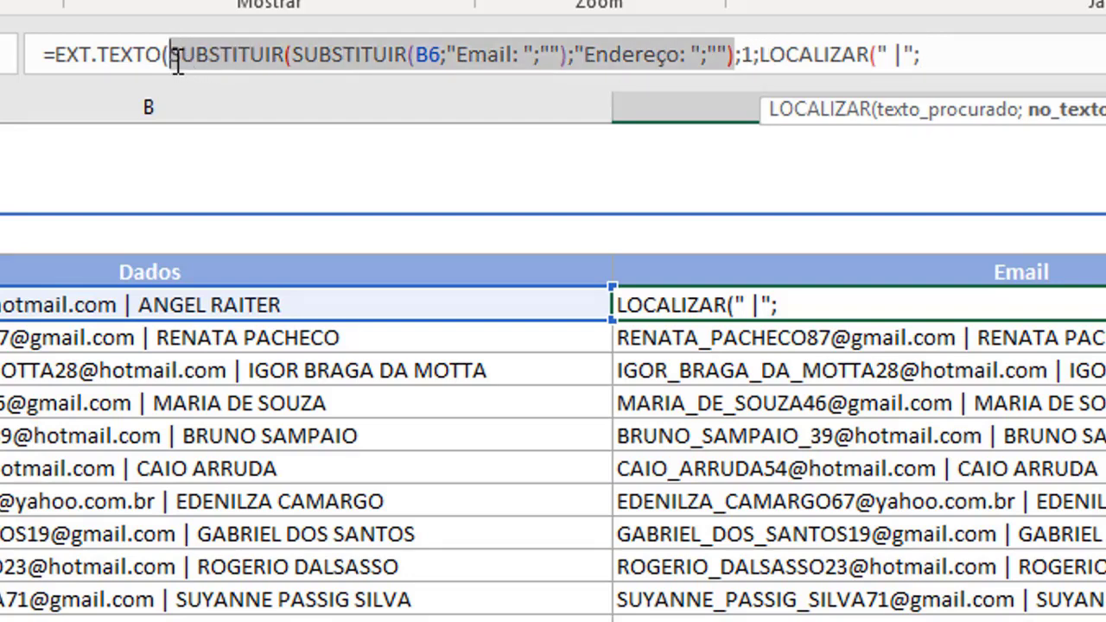
drag(213, 63, 177, 64)
key(ctrl+c)
Paste SUBSTITUIR as LOCALIZAR's text, close with ')))', and confirm so C6 shows only the email.
click(944, 57)
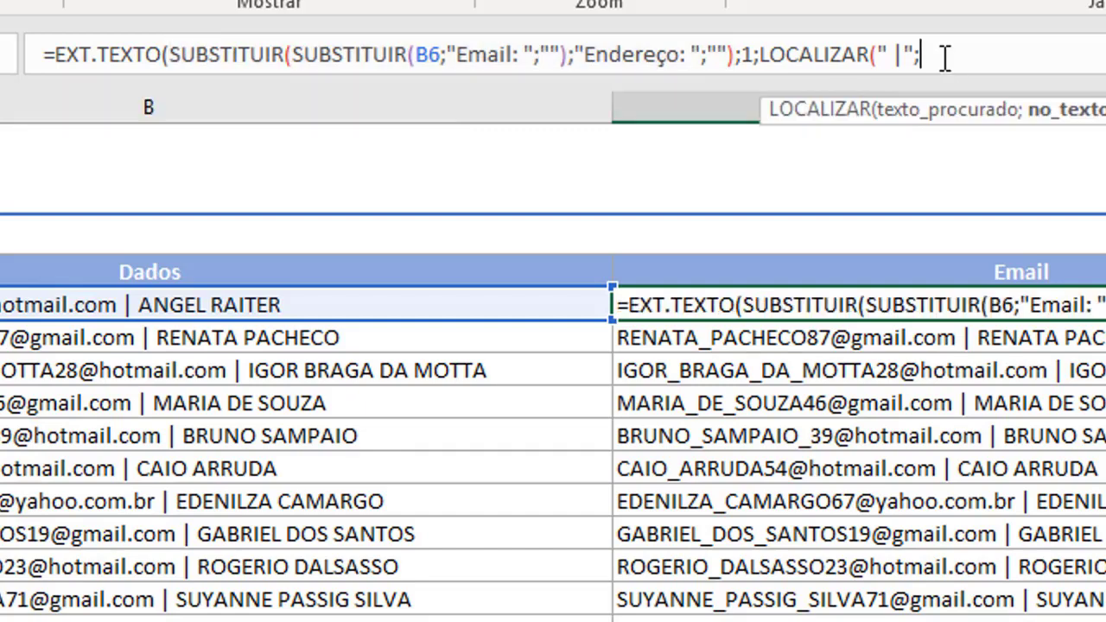
key(ctrl+v)
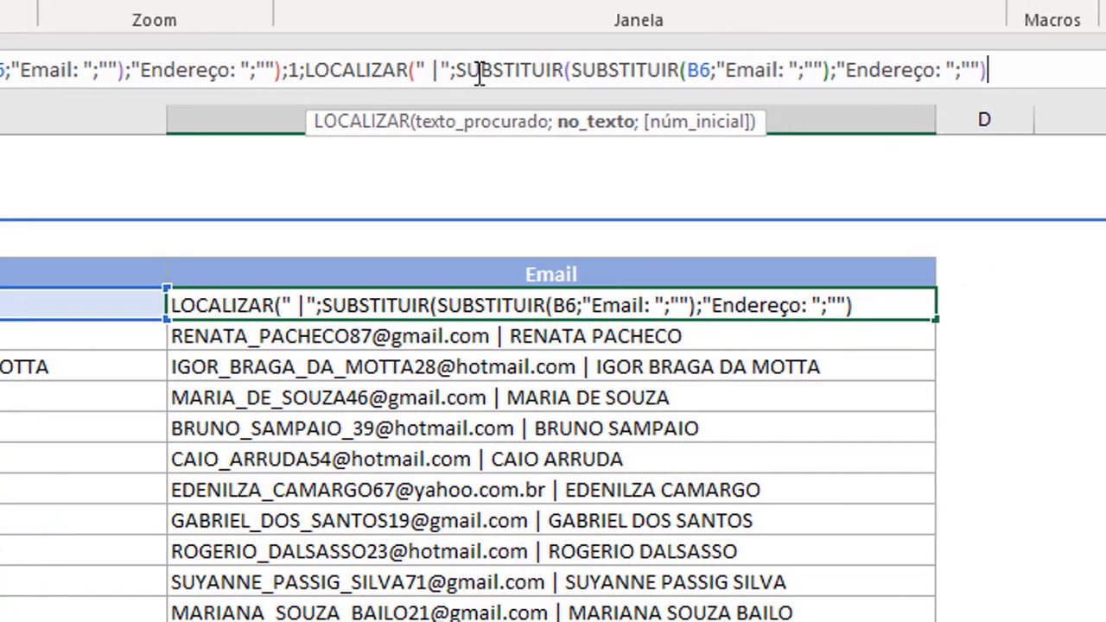
text(;)
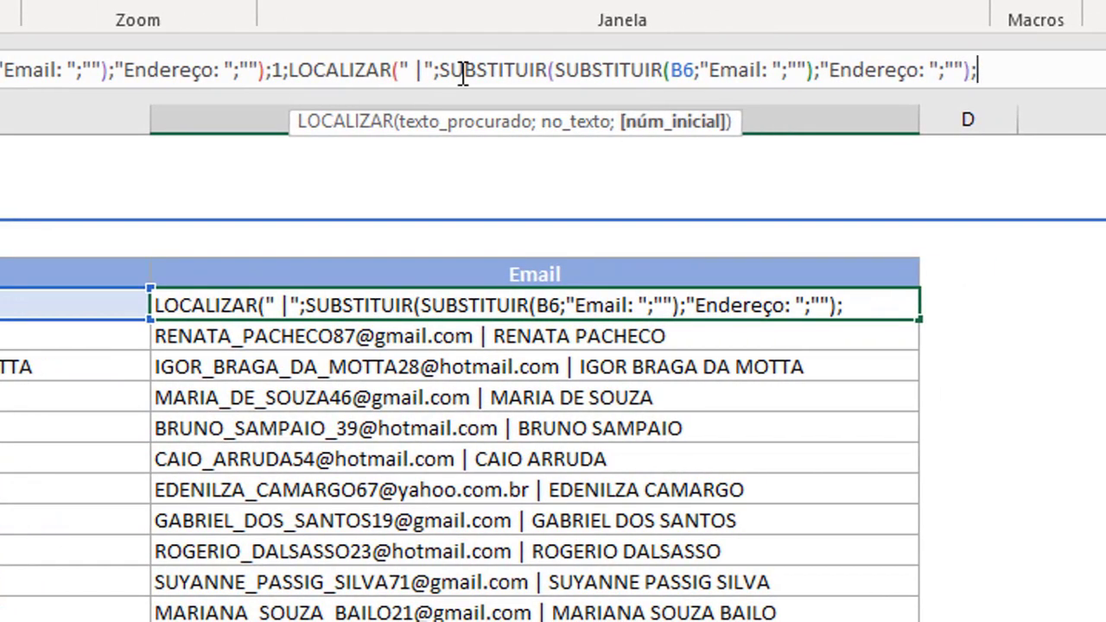
key(BackSpace)
text())
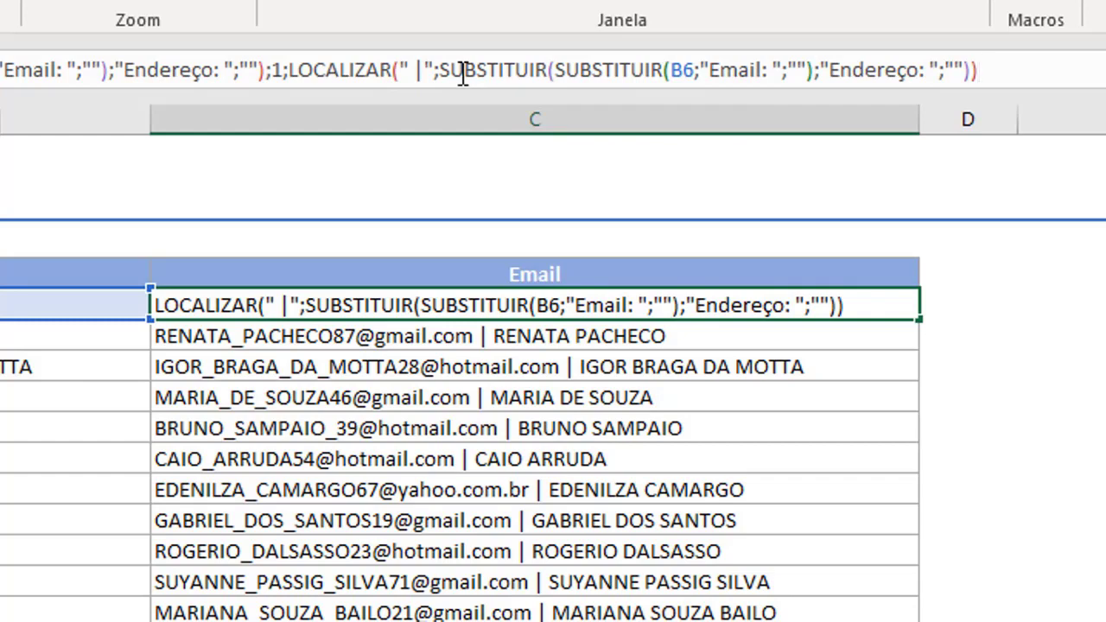
text())
key(Return)
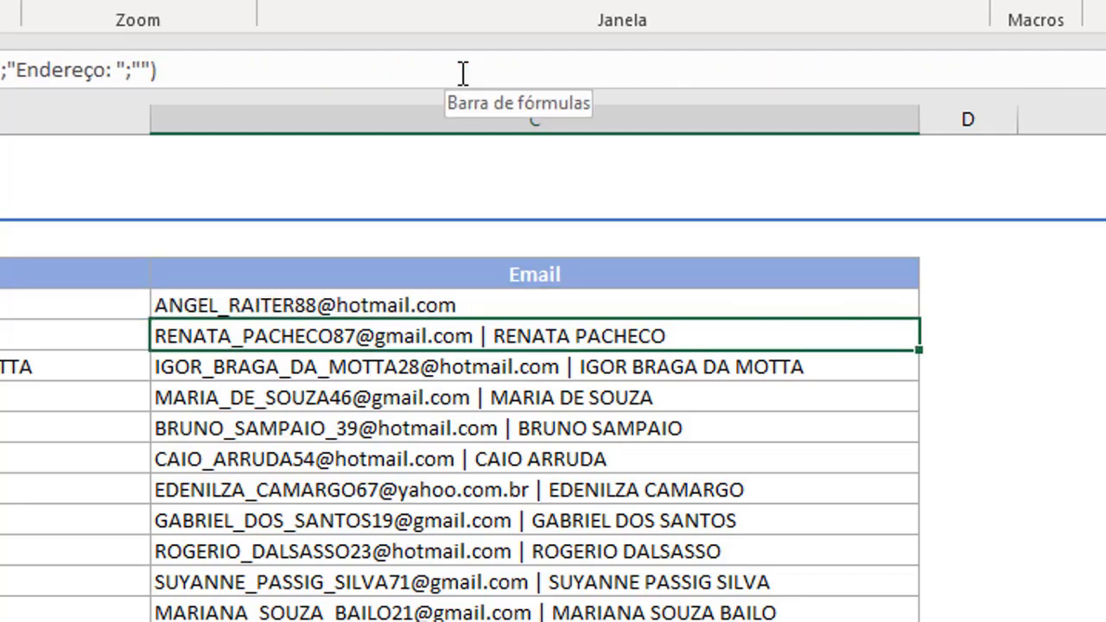
Fill the C6 formula down the Email column, then reopen C6's formula for inspection.
click(815, 305)
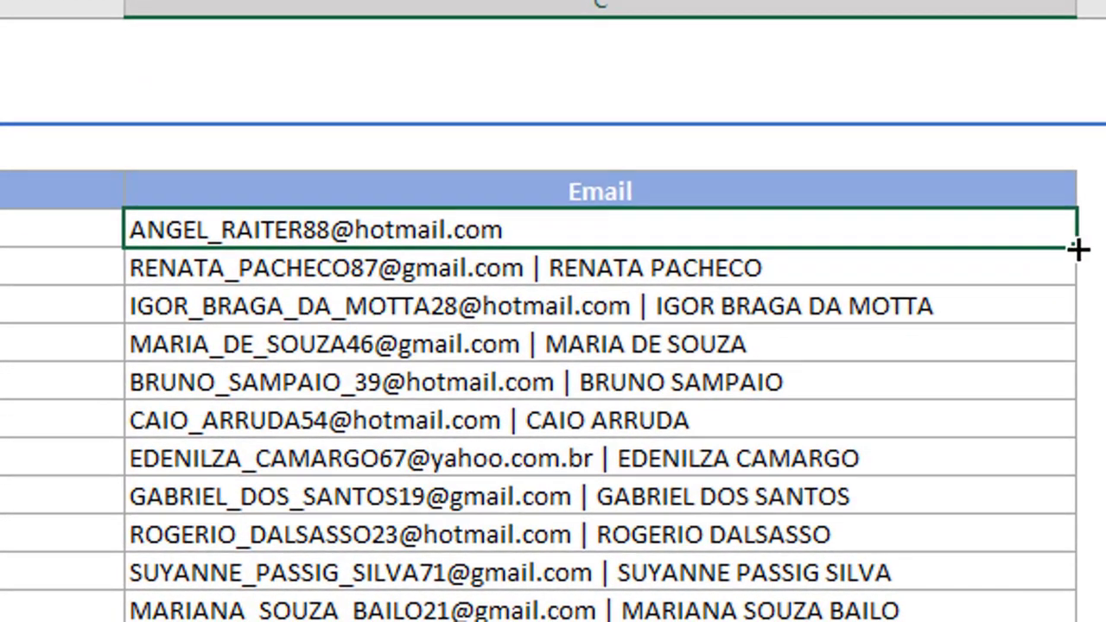
double_click(1066, 251)
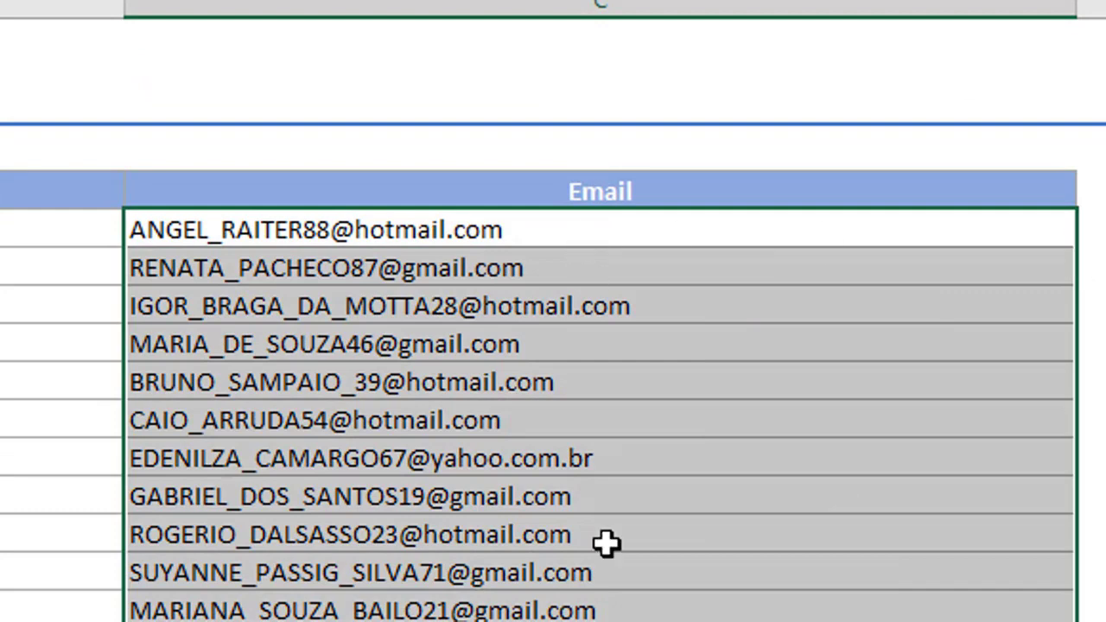
click(606, 610)
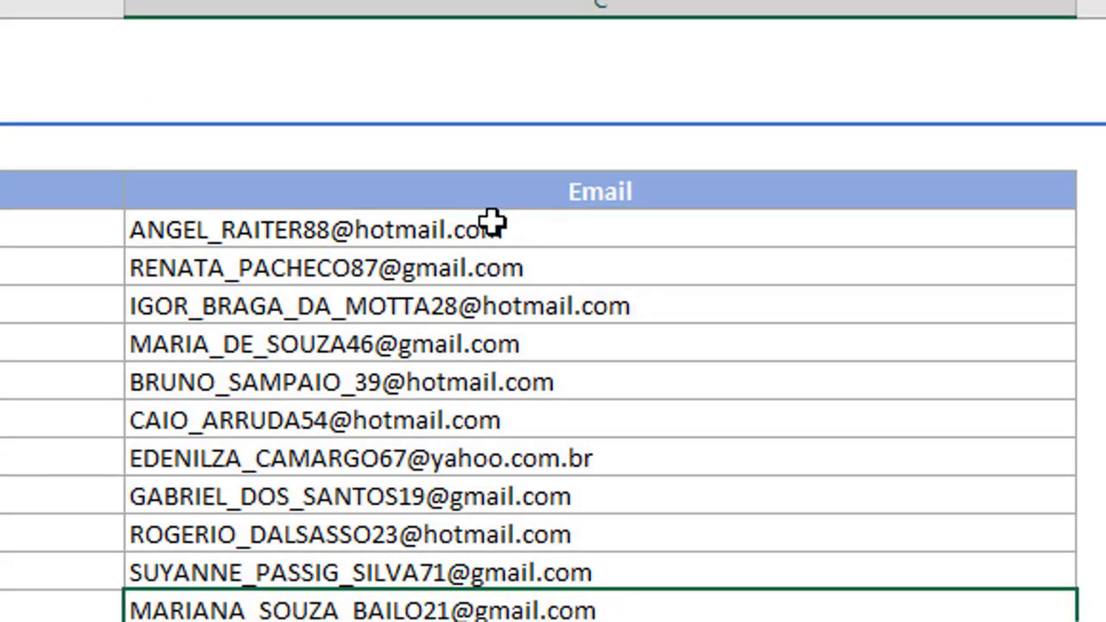
click(426, 229)
double_click(426, 228)
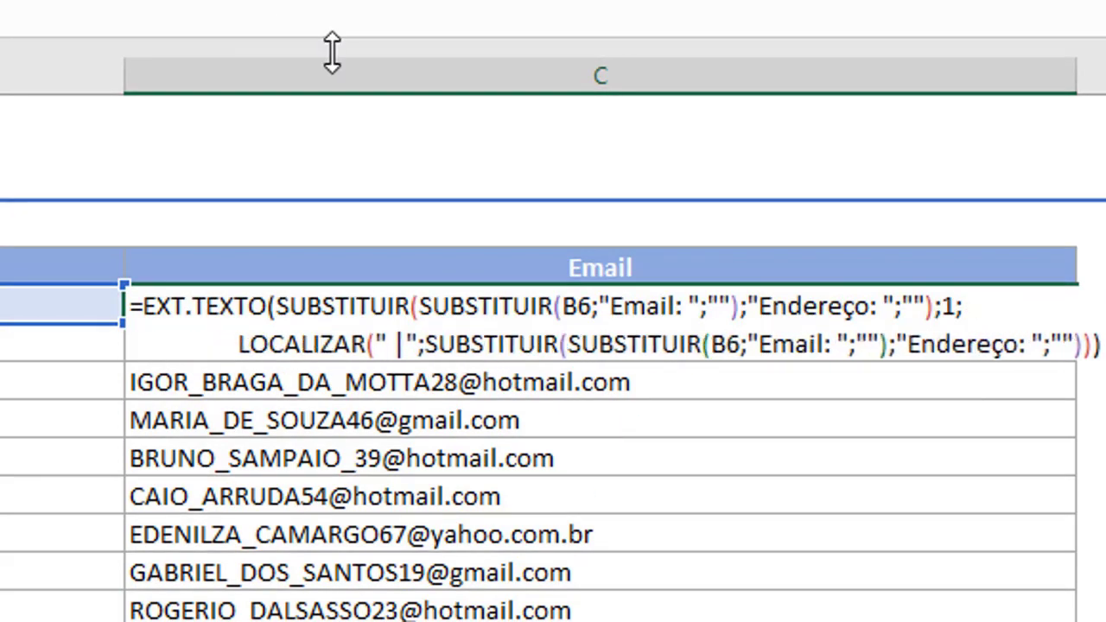
key(Return)
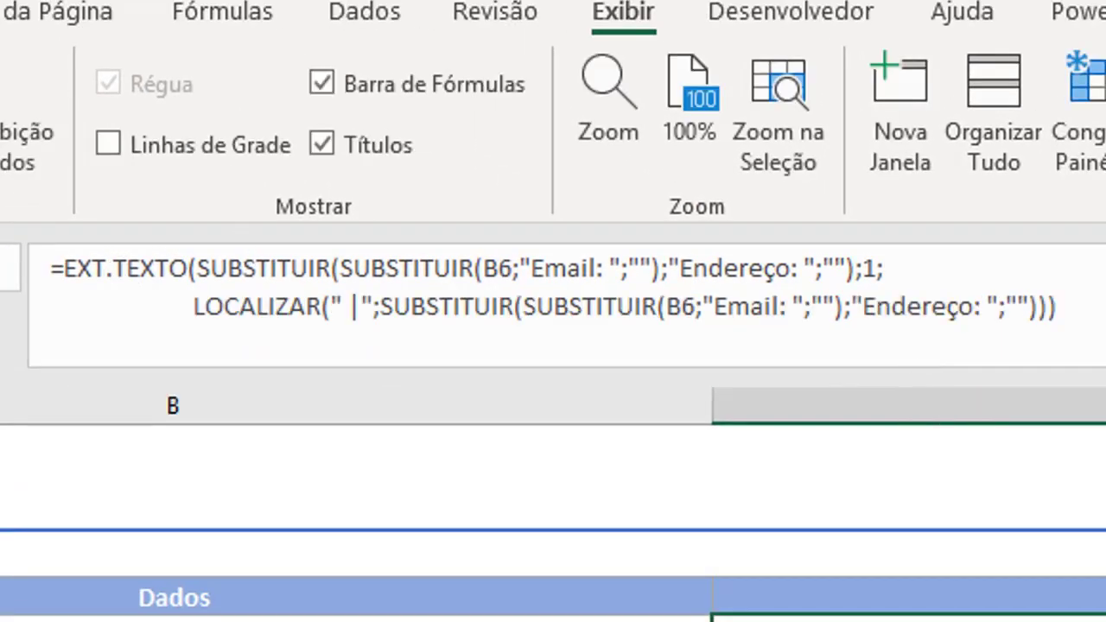
double_click(188, 268)
click(234, 325)
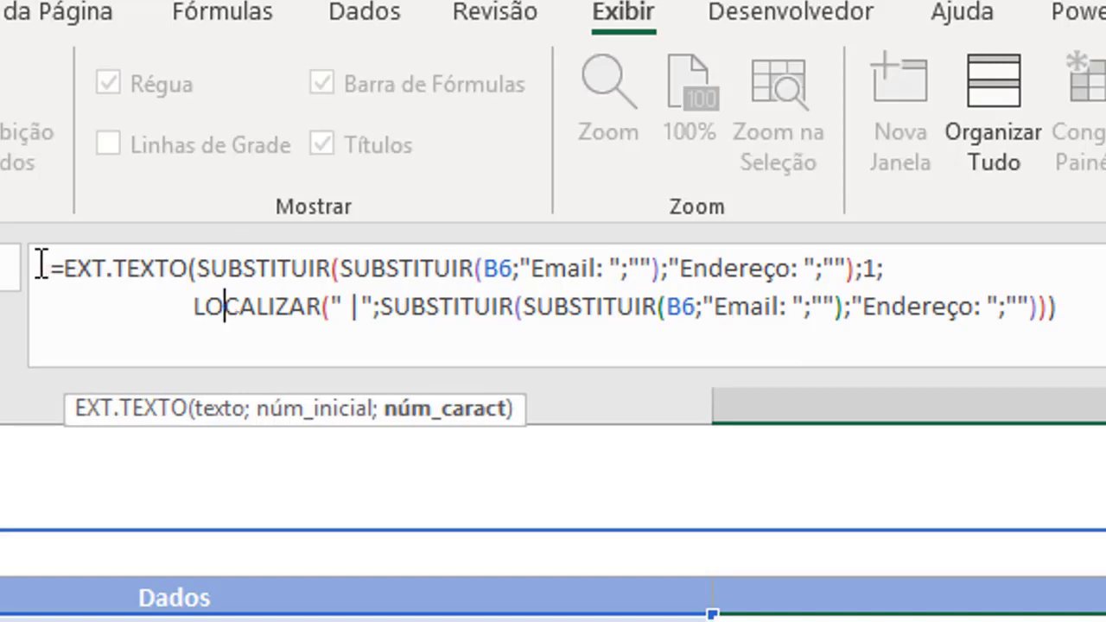
drag(62, 268, 200, 266)
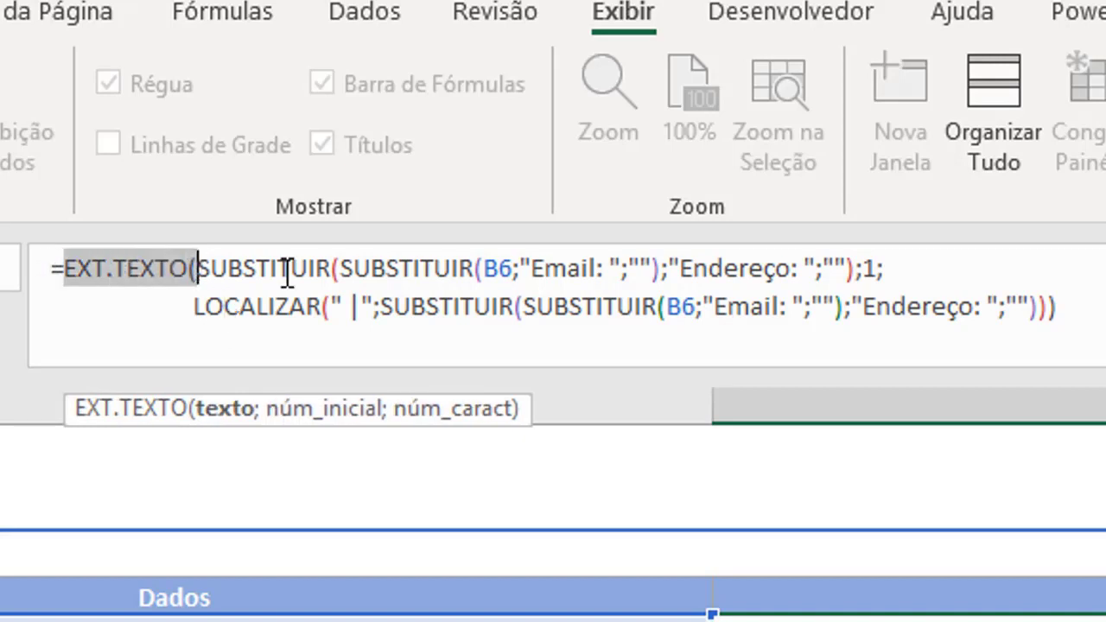
click(861, 270)
click(321, 409)
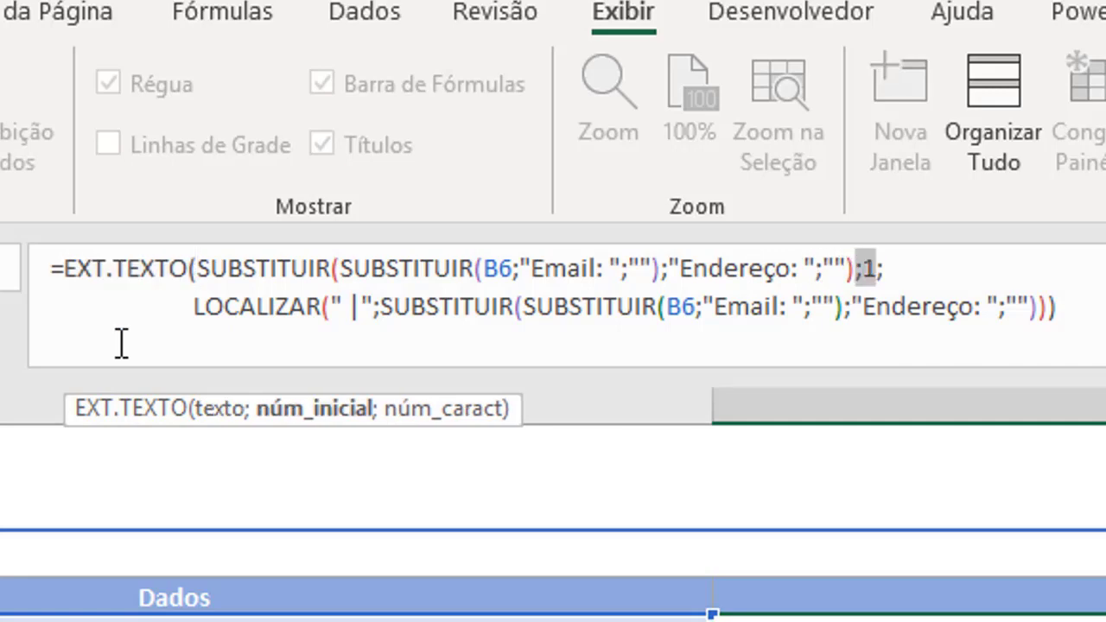
drag(198, 307, 1055, 311)
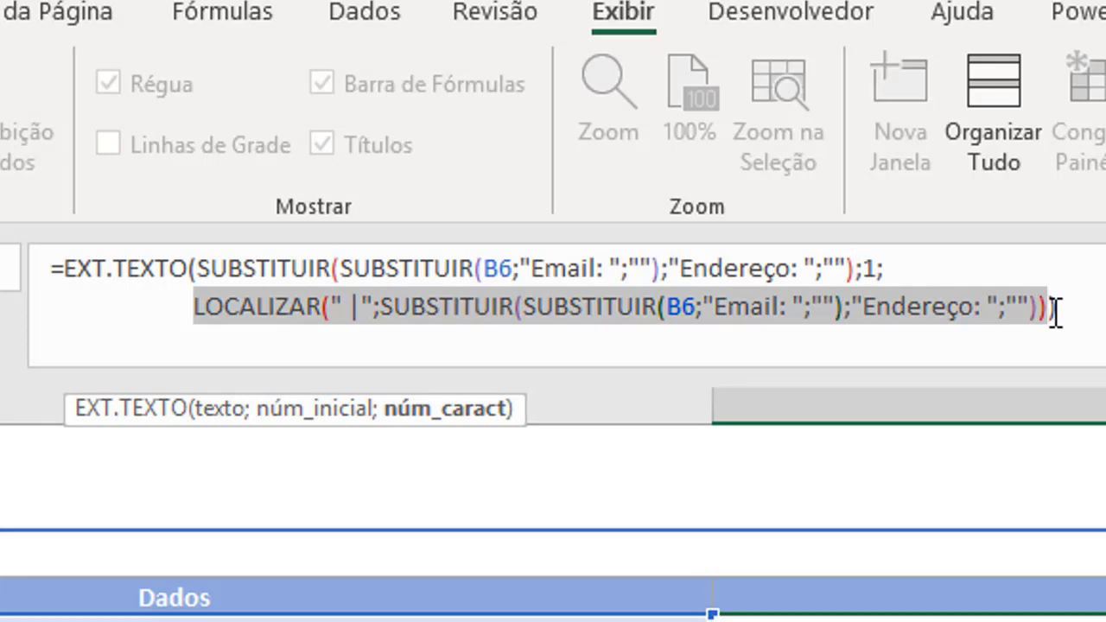
click(606, 304)
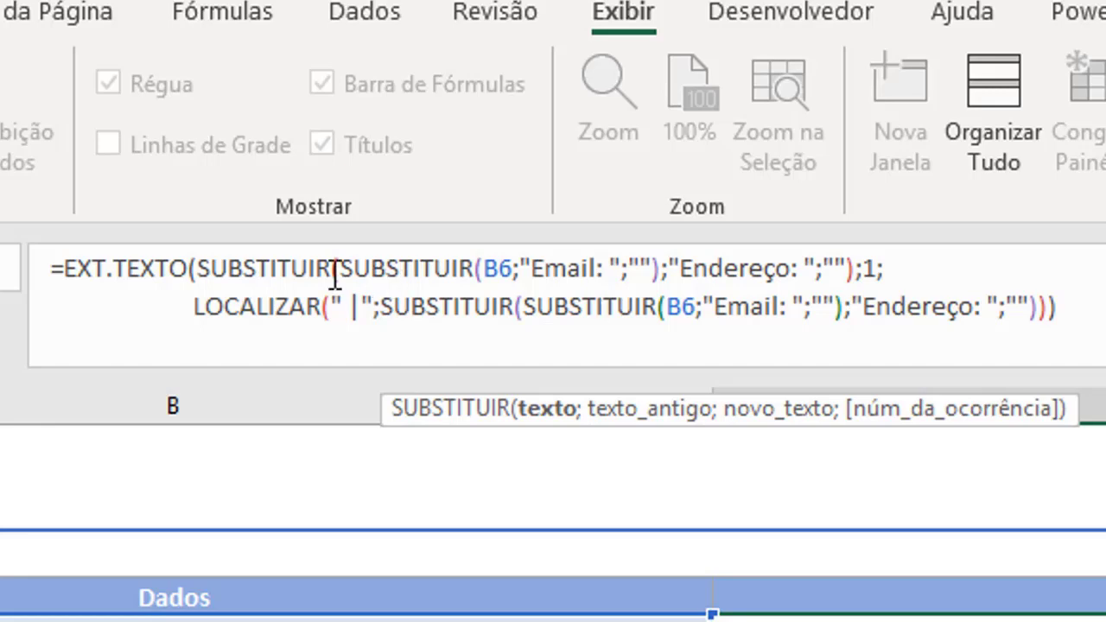
click(192, 262)
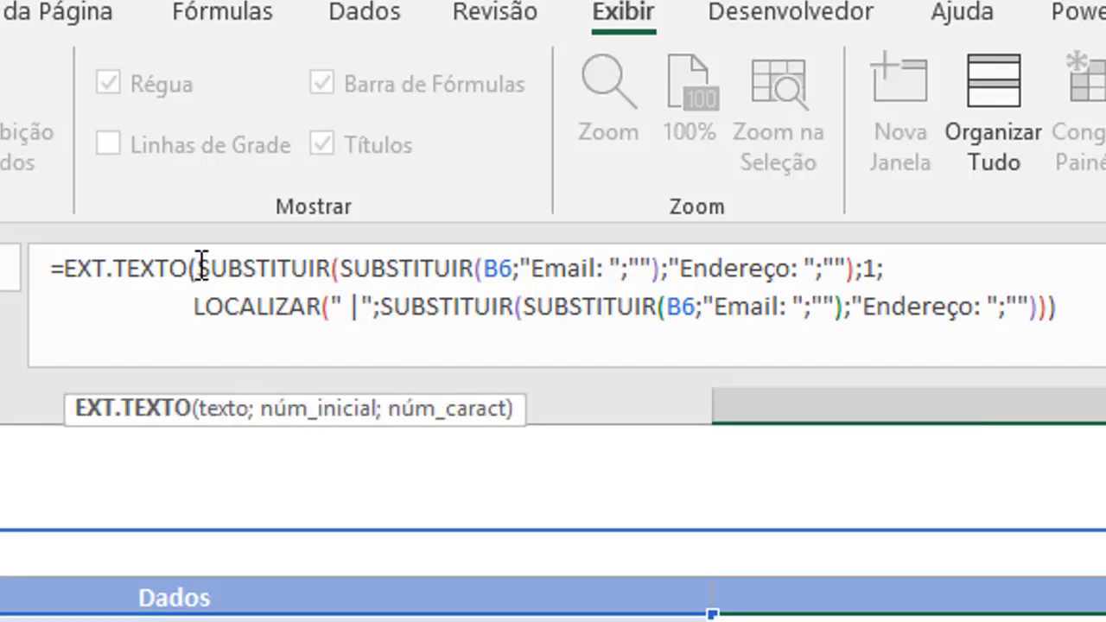
drag(197, 262, 614, 277)
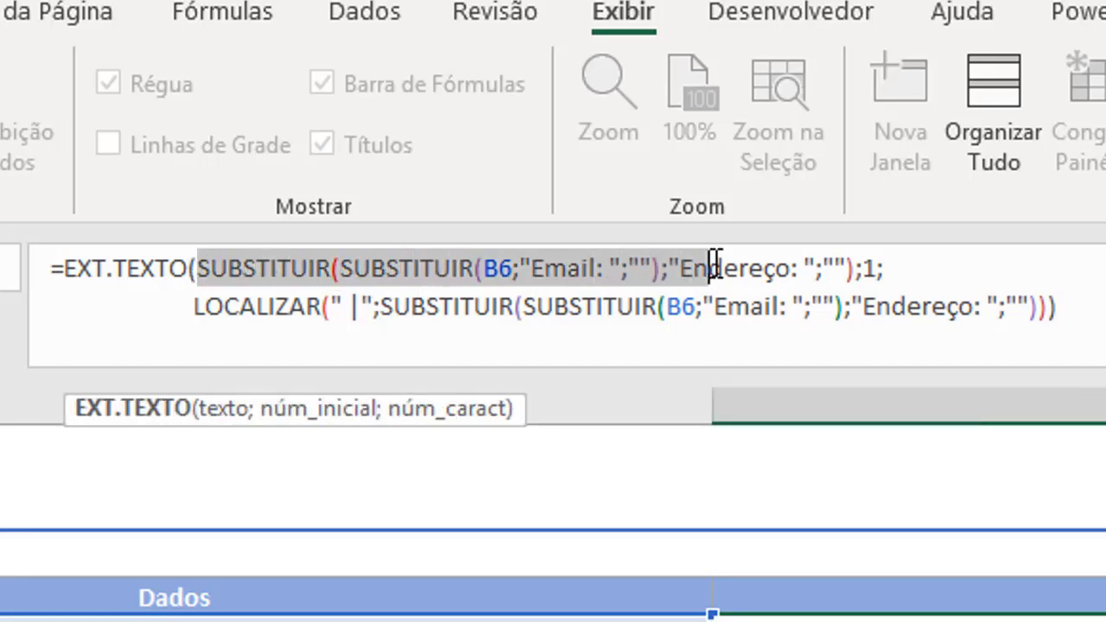
drag(614, 277, 861, 263)
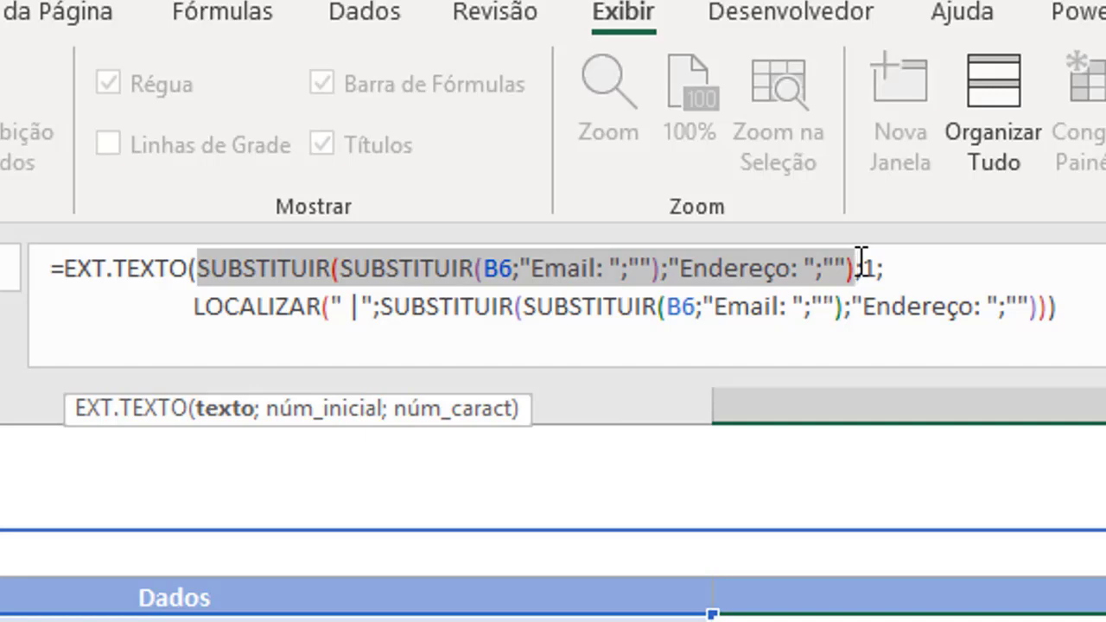
key(Return)
key(Up)
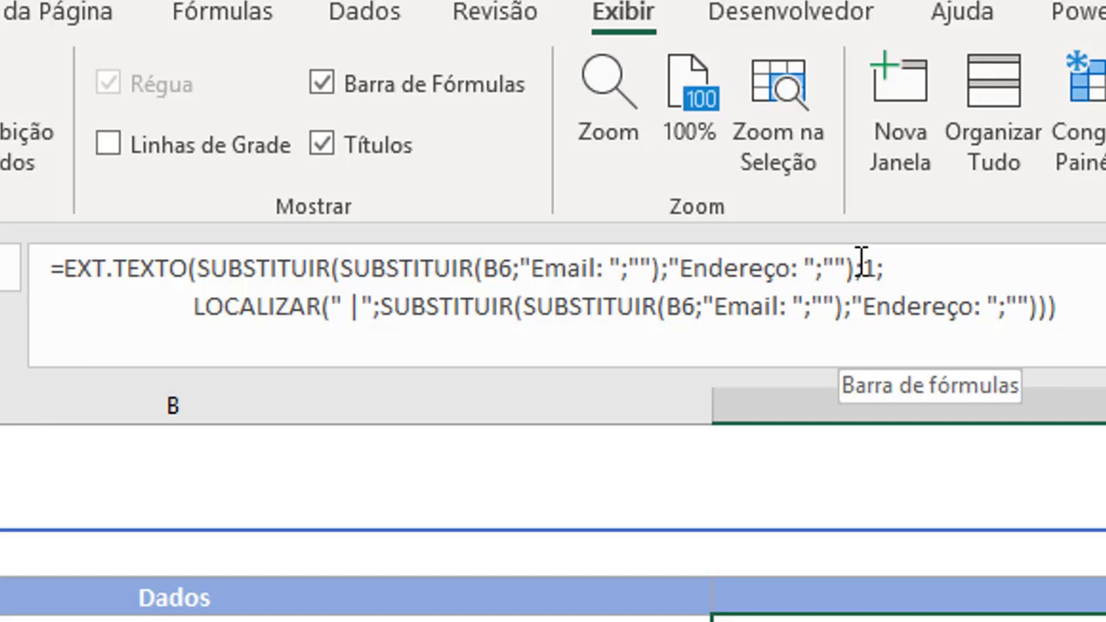
key(Return)
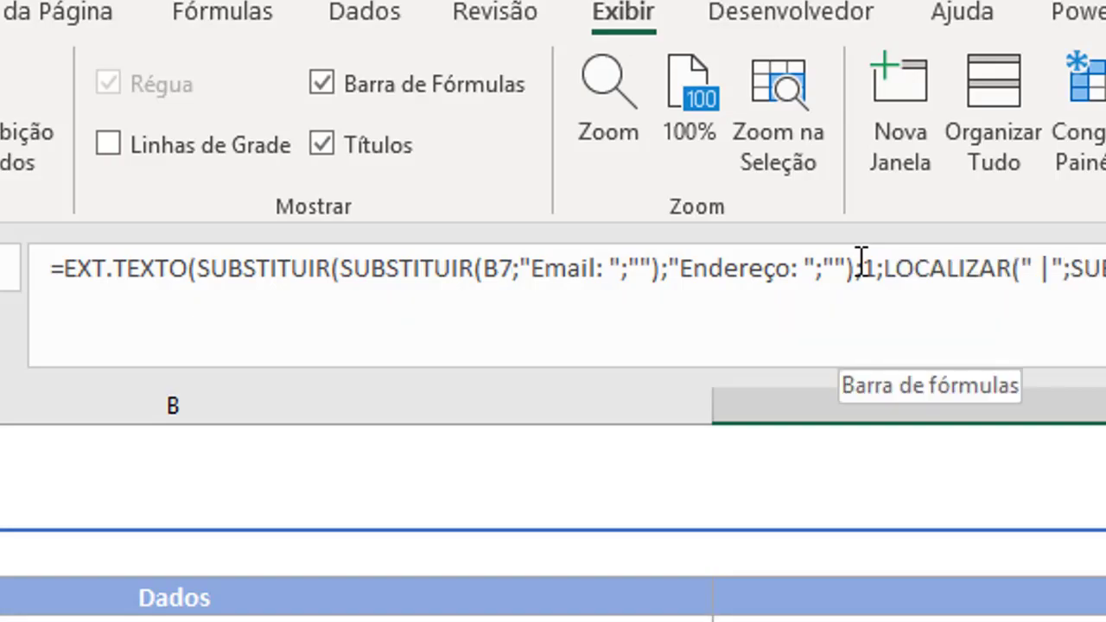
key(Up)
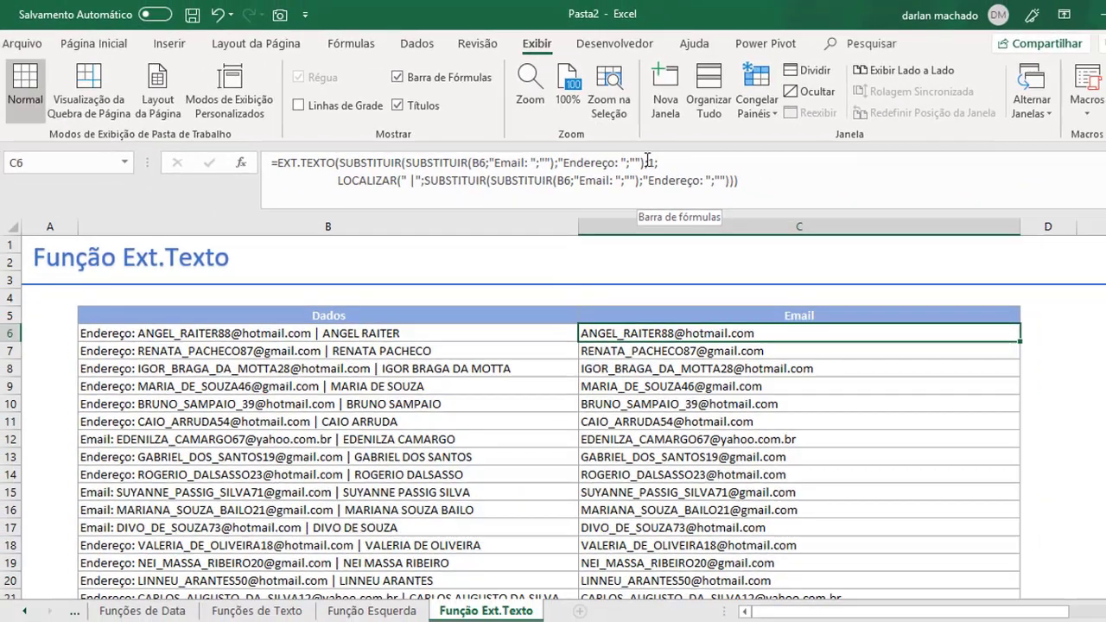